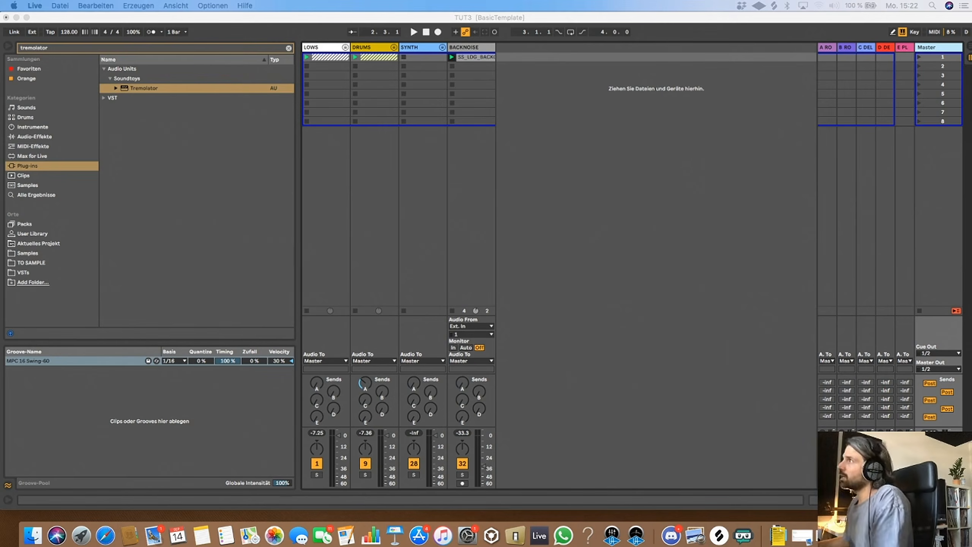
Play the existing lows and drums loop and unfold the LOWS group to view its tracks
click(427, 33)
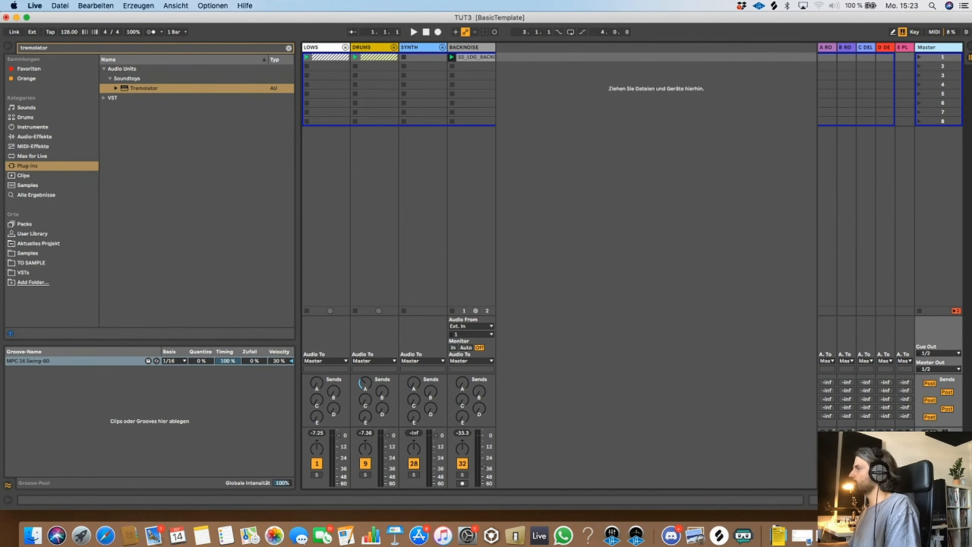
key(space)
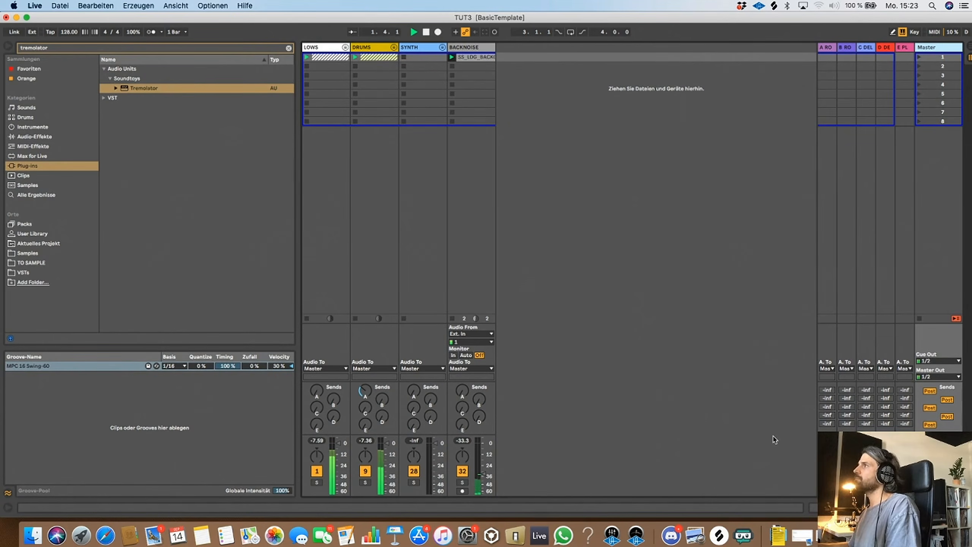
click(345, 47)
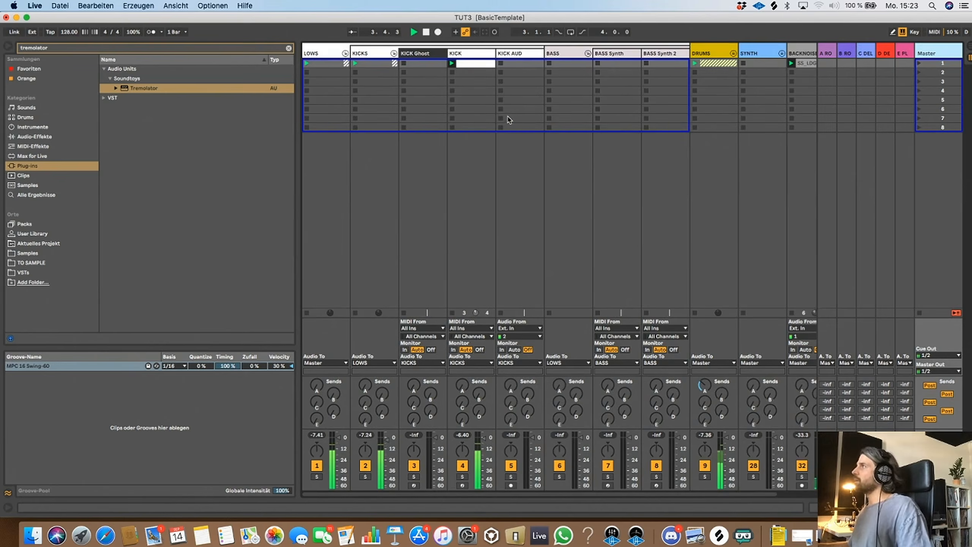
scroll(508, 121, right, 3)
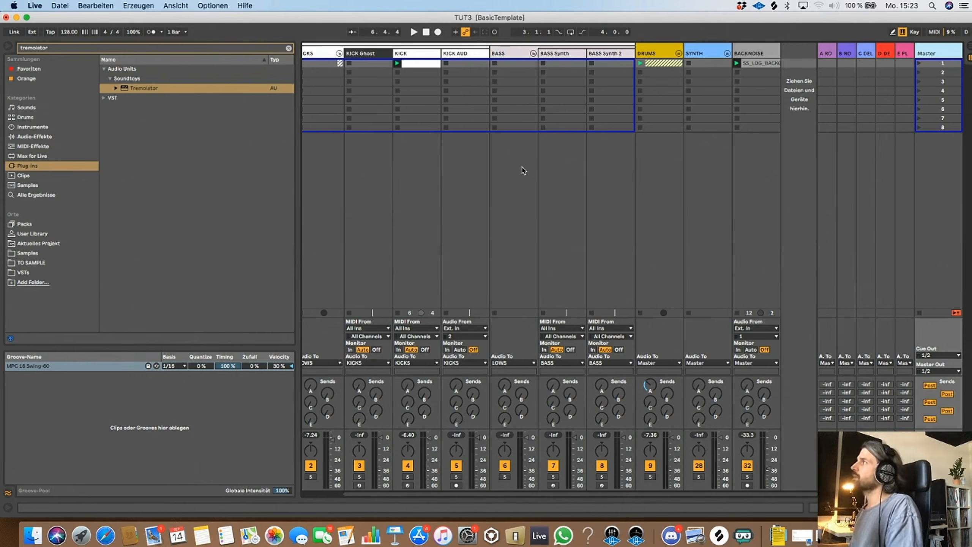
Clear the browser search and locate Jup-8 V3 among the Arturia Audio Units plug-ins
click(290, 48)
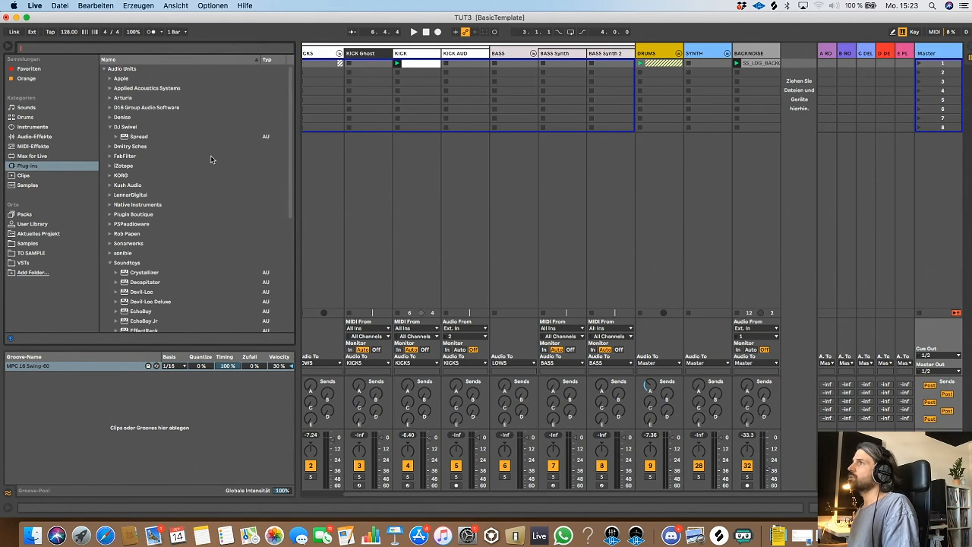
click(111, 127)
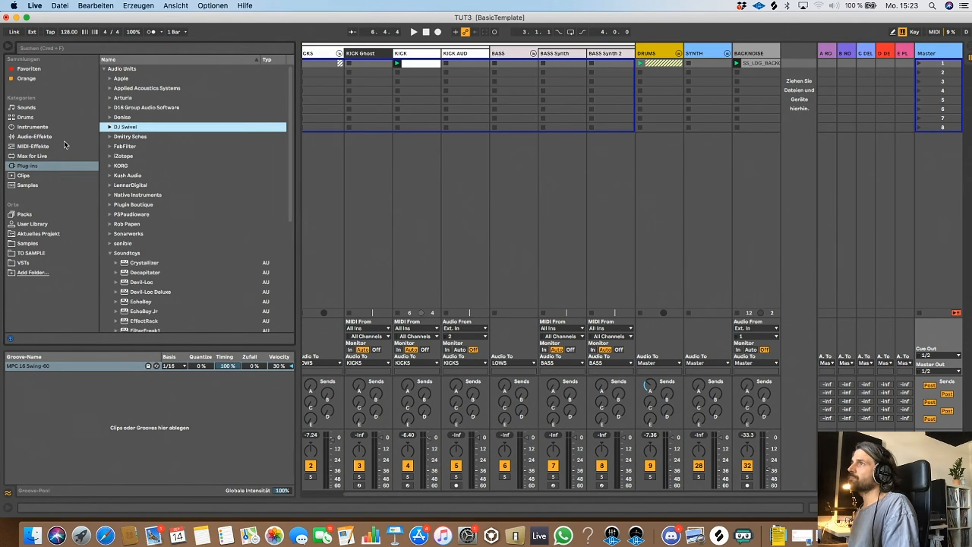
click(50, 139)
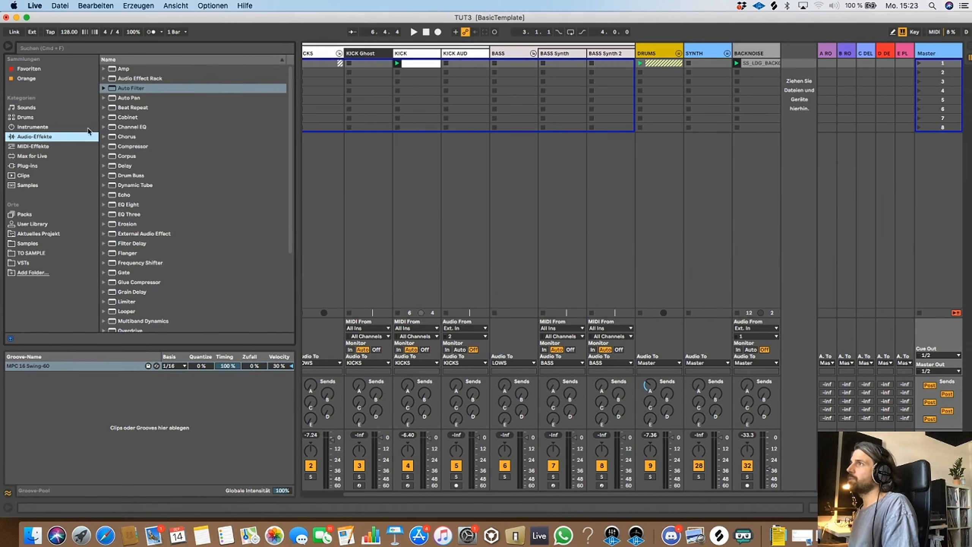
click(45, 156)
scroll(125, 178, up, 5)
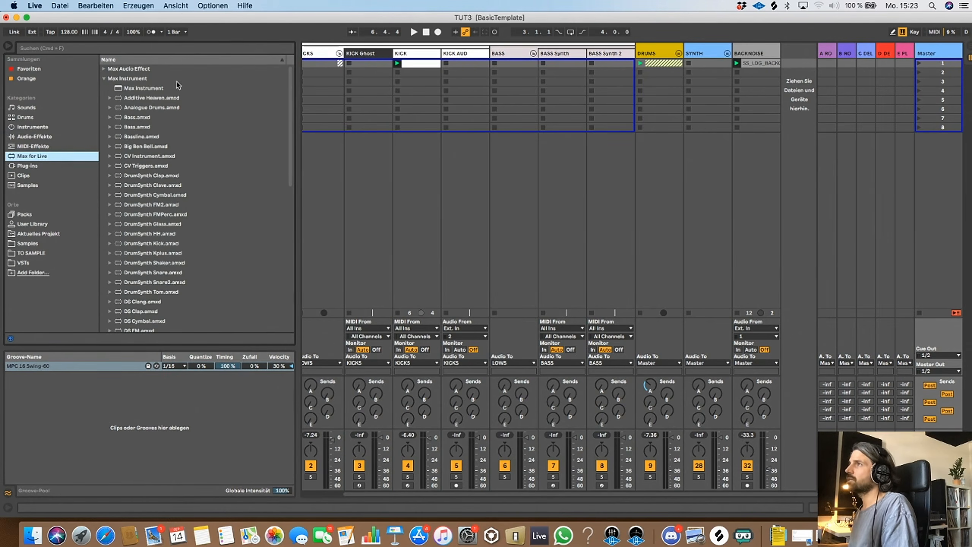
click(38, 166)
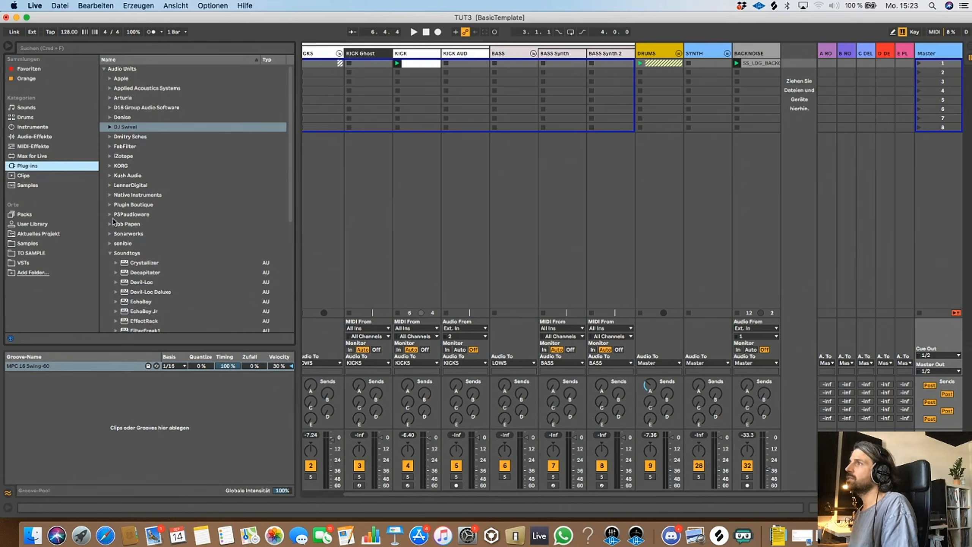
click(109, 254)
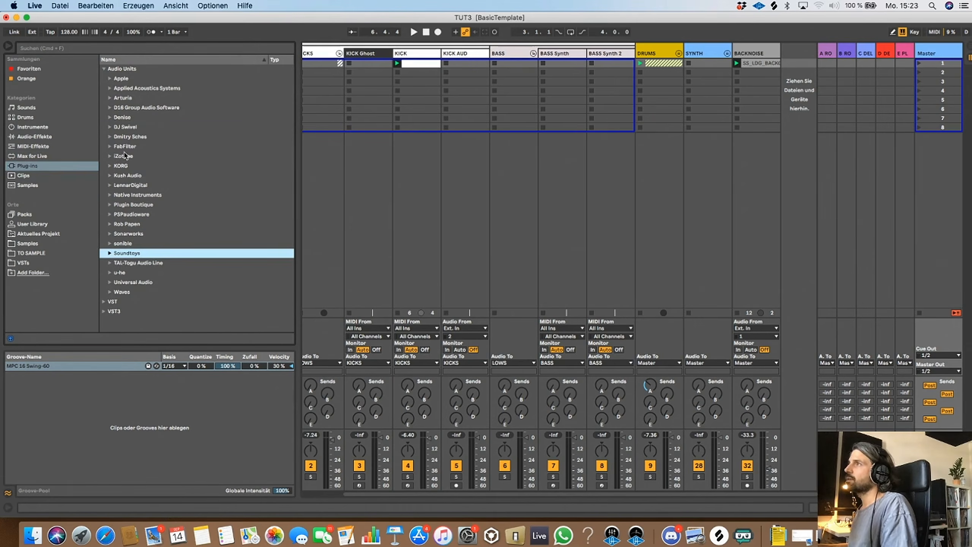
click(109, 97)
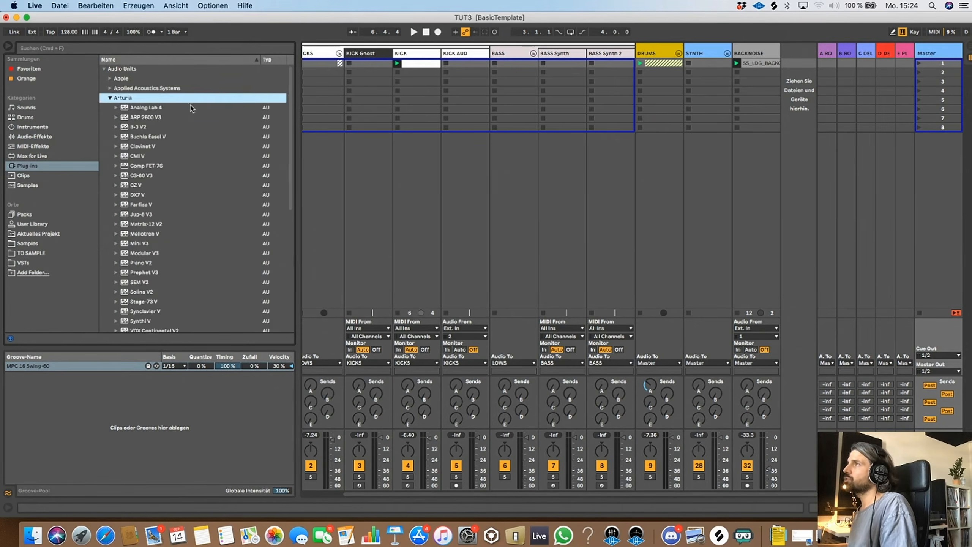
scroll(218, 174, down, 1)
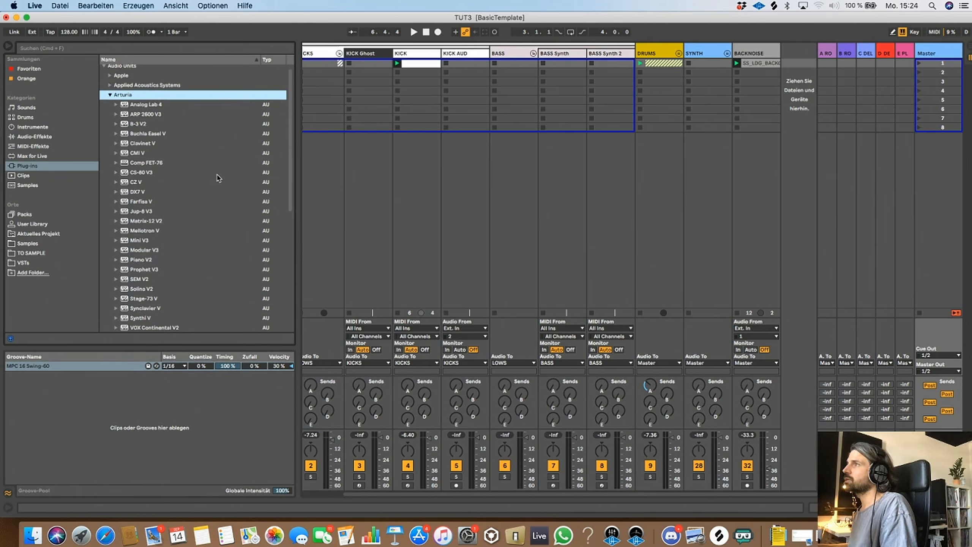
click(144, 211)
drag(145, 213, 199, 207)
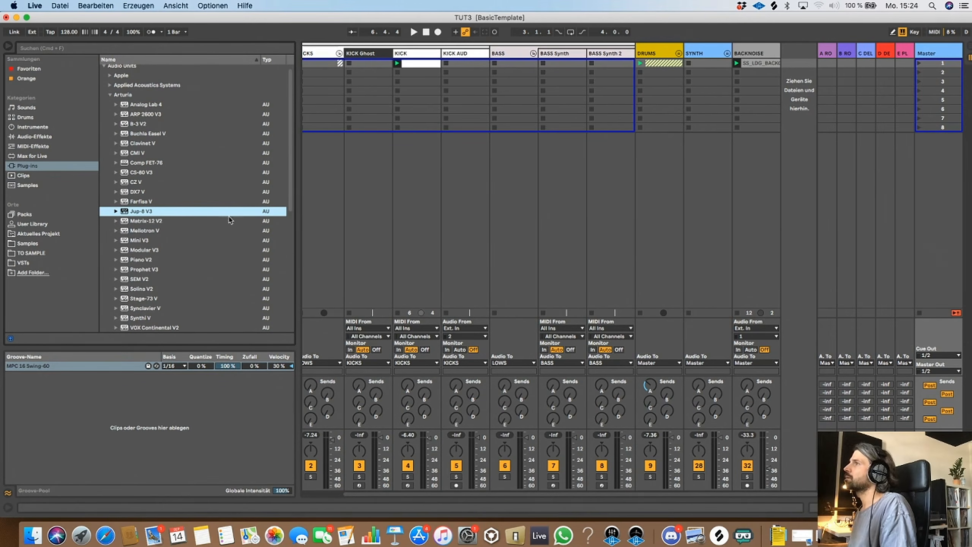
Unfold the SYNTH group and load Jup-8 V3 as the instrument on the SYNTH VST track
click(727, 53)
scroll(746, 83, right, 3)
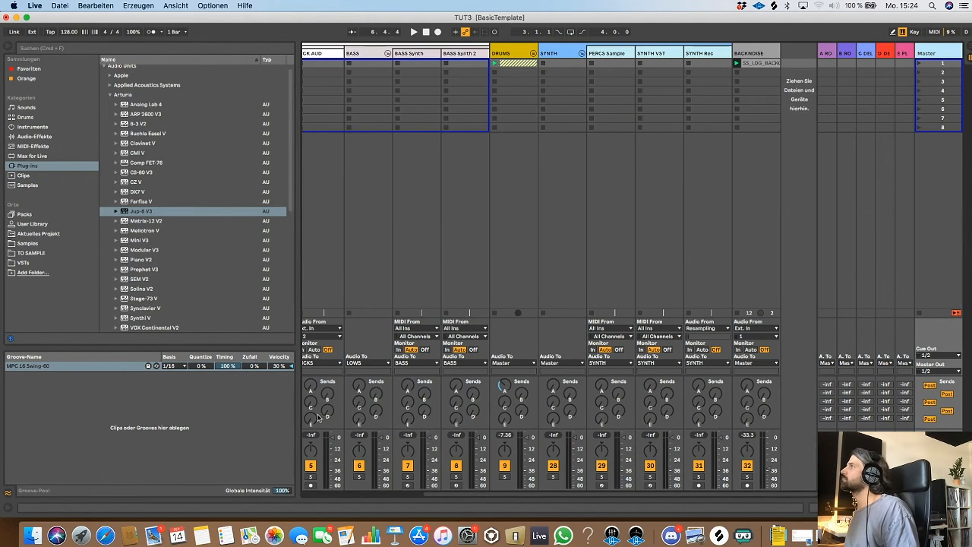
double_click(664, 54)
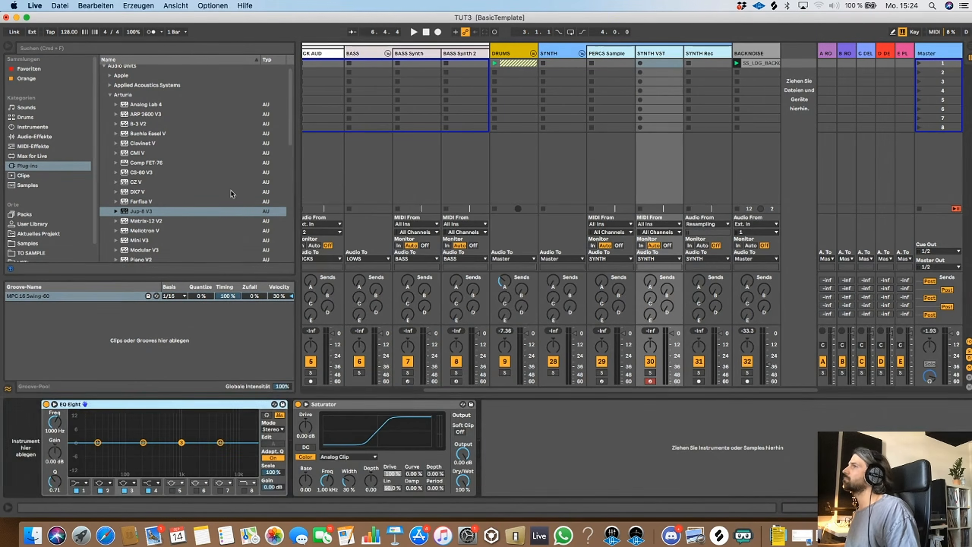
drag(146, 213, 46, 455)
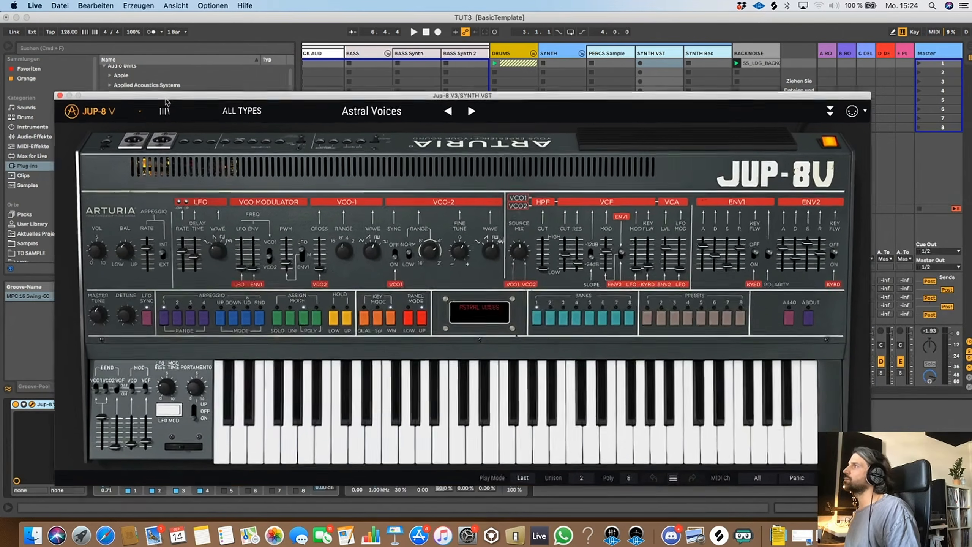
Load the Bayer Wobbler pad preset in Jup-8 V3 and lower the SYNTH VST track's volume
click(235, 107)
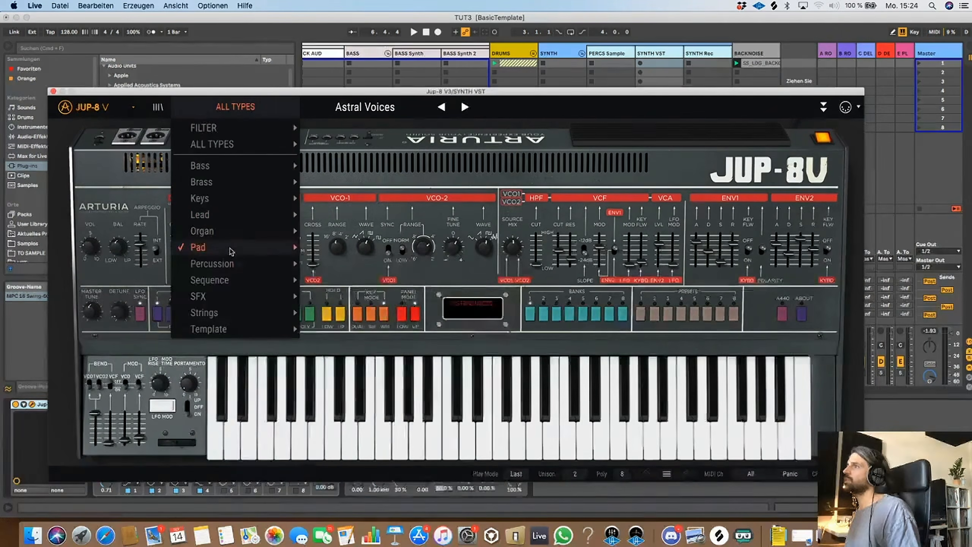
mouse_move(231, 251)
click(341, 265)
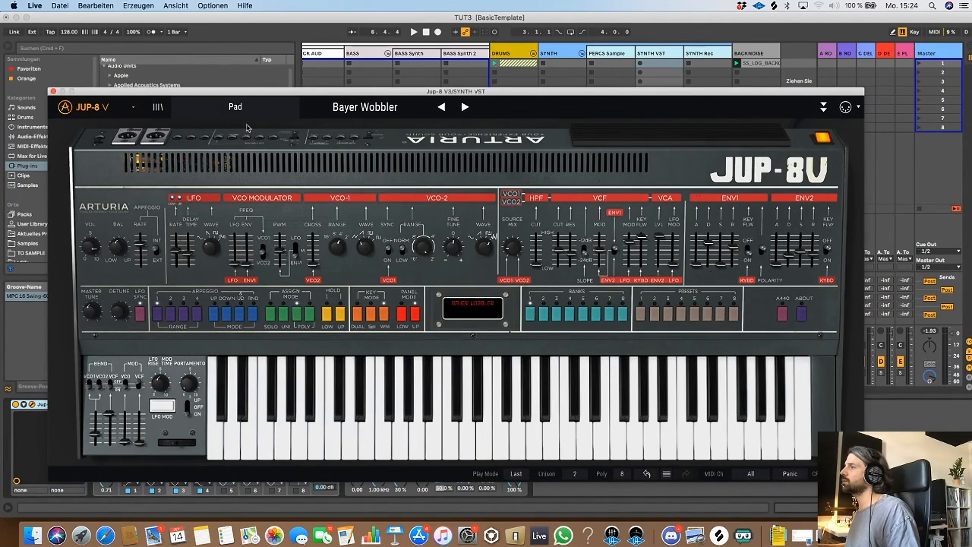
drag(351, 92, 67, 46)
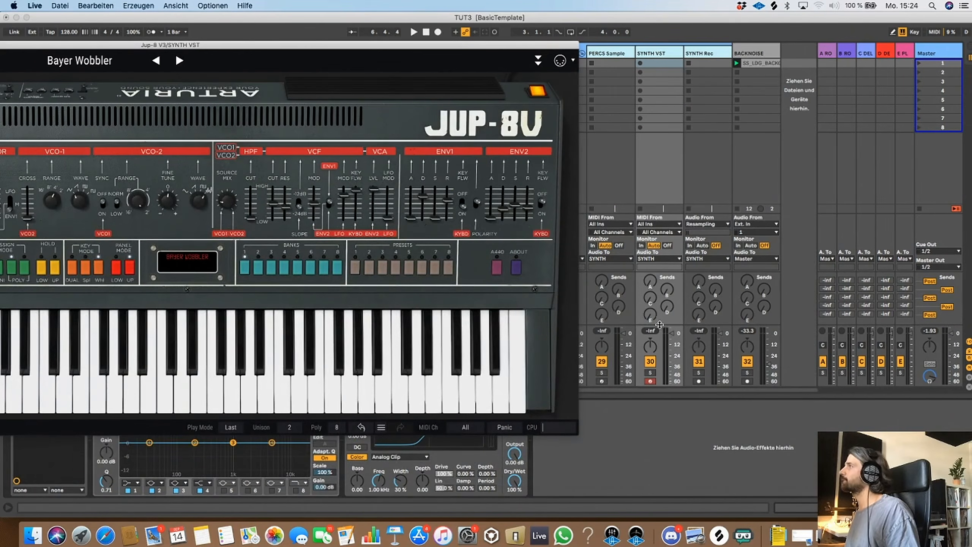
drag(670, 333, 669, 358)
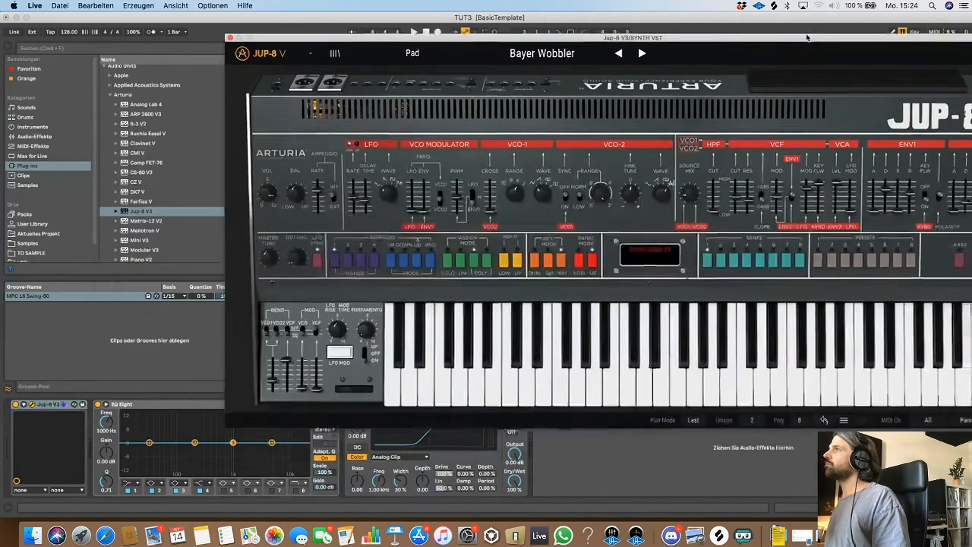
Insert the C Minor preset of the Scale MIDI effect before Jup-8 V3 and adjust its Base note
click(34, 146)
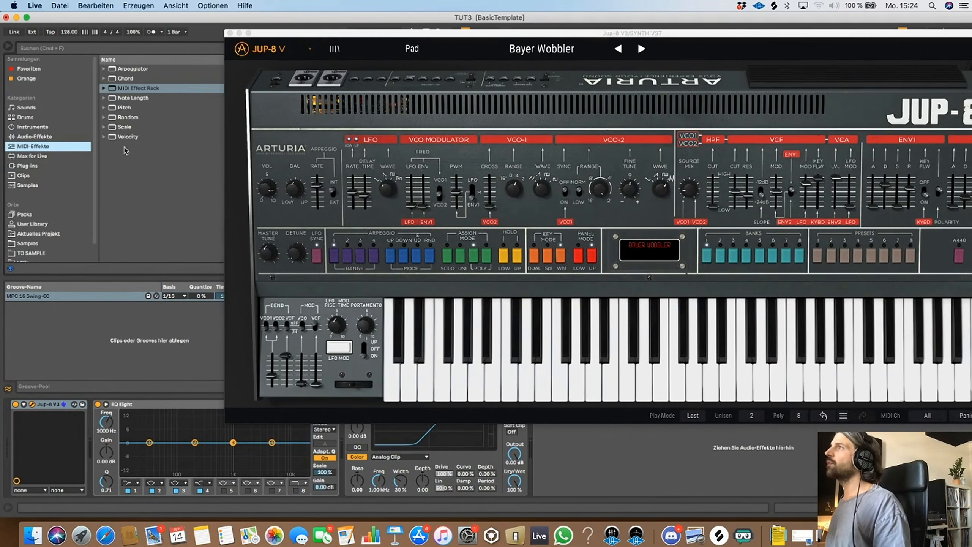
click(104, 128)
scroll(142, 156, down, 3)
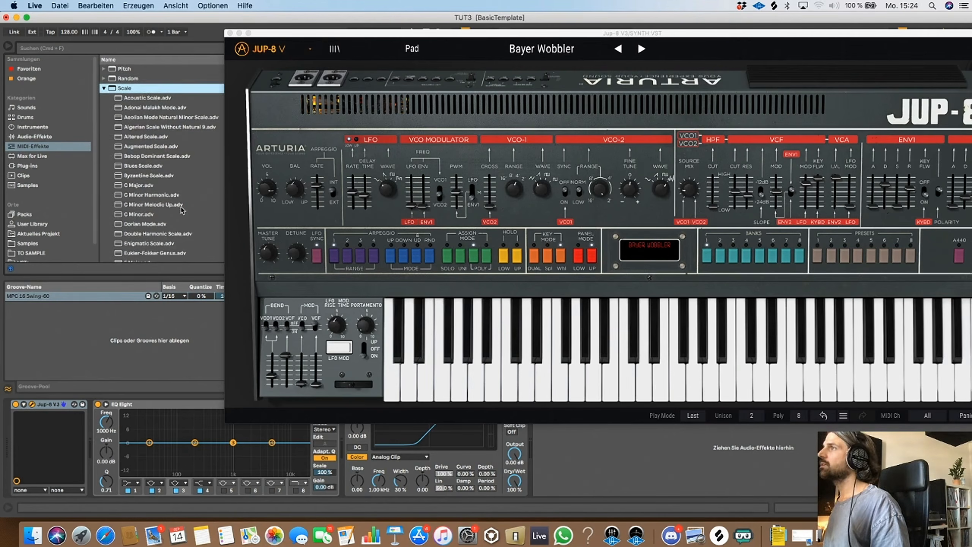
scroll(180, 207, down, 1)
scroll(187, 127, down, 3)
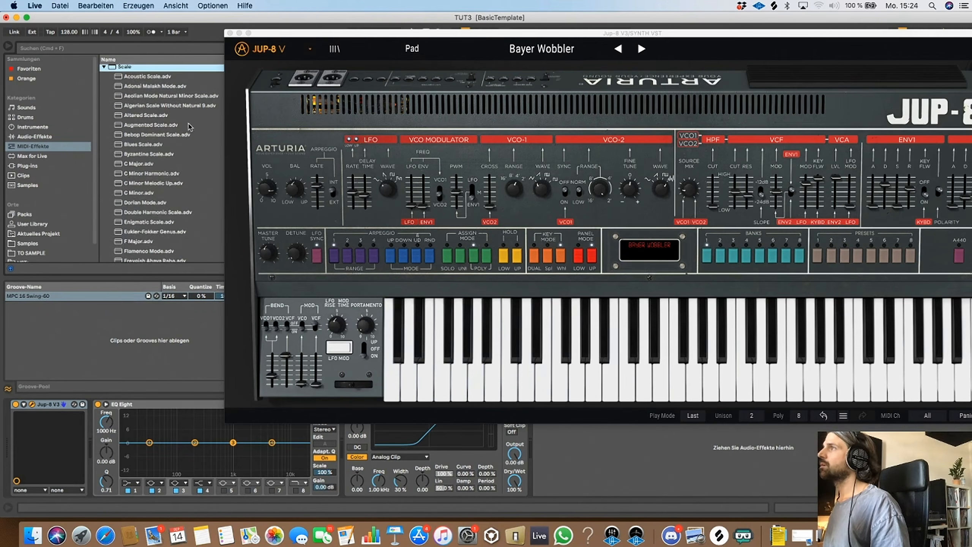
drag(142, 193, 69, 429)
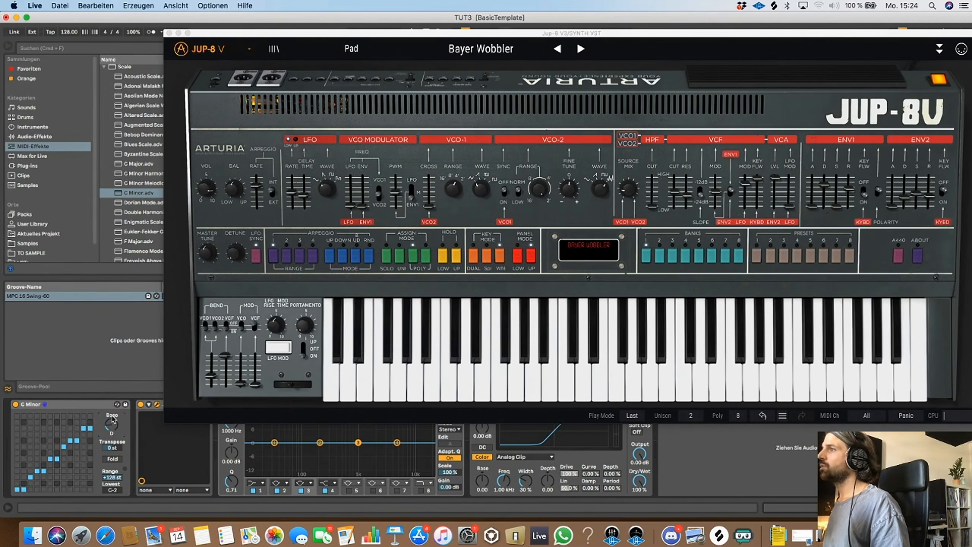
drag(113, 395, 113, 387)
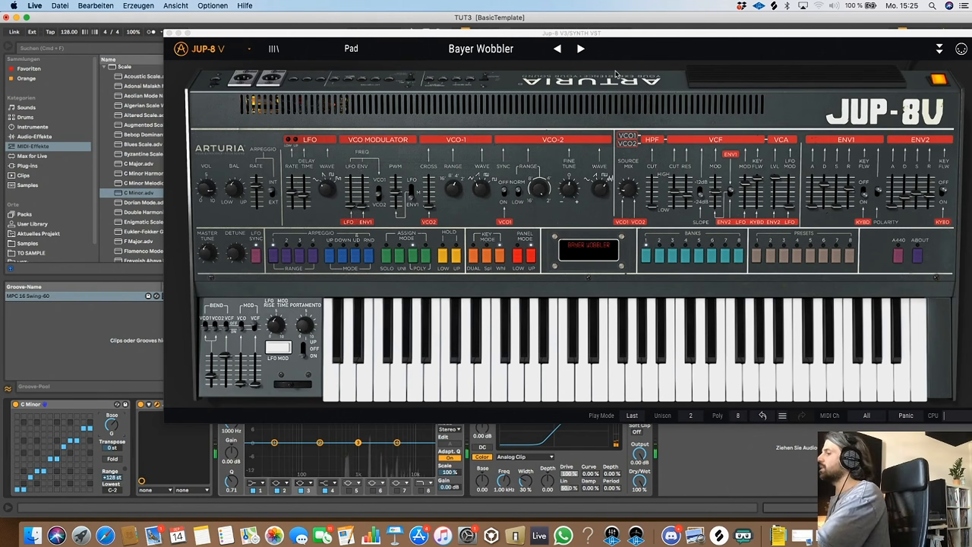
Audition the Bell Chord and Bizzi Cream pad presets, settle on Blade, and close the Jup-8 V3 window
click(581, 49)
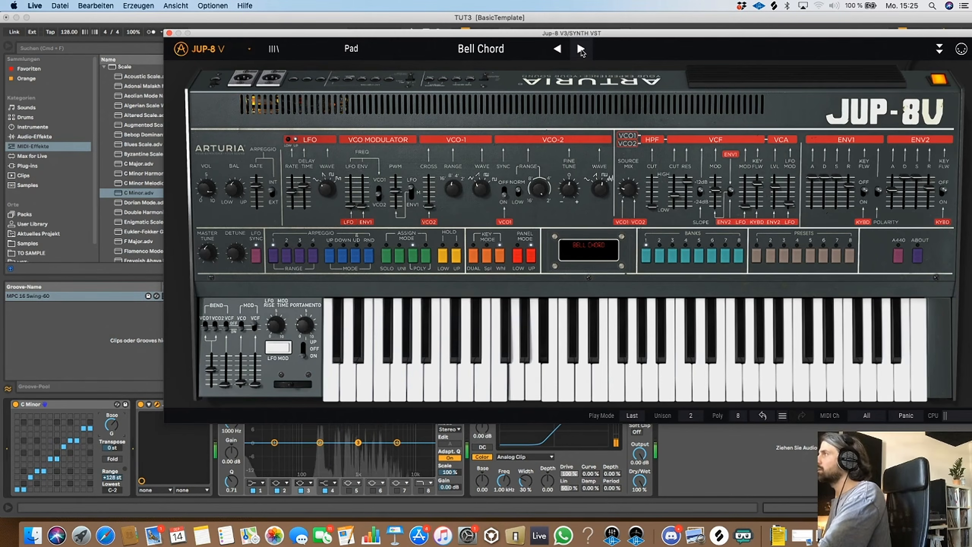
click(169, 33)
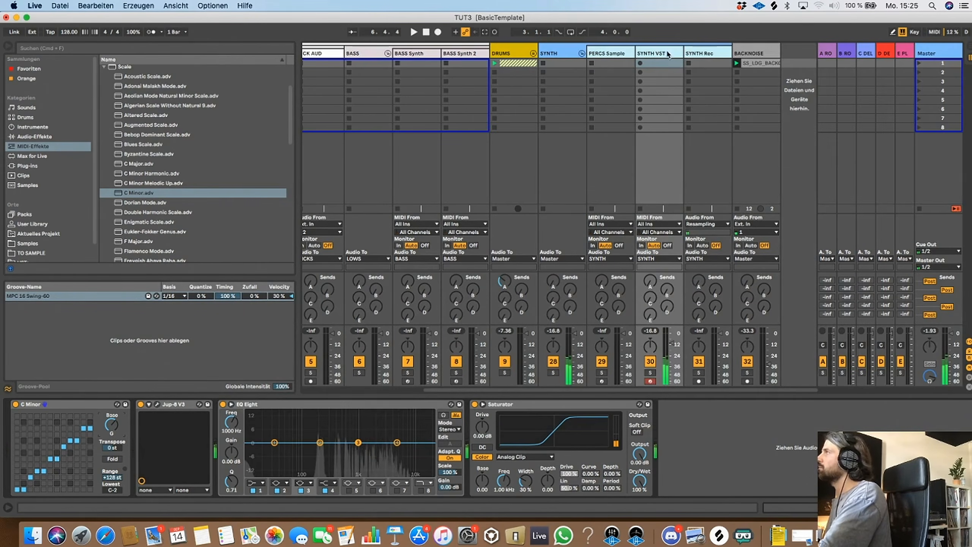
click(157, 404)
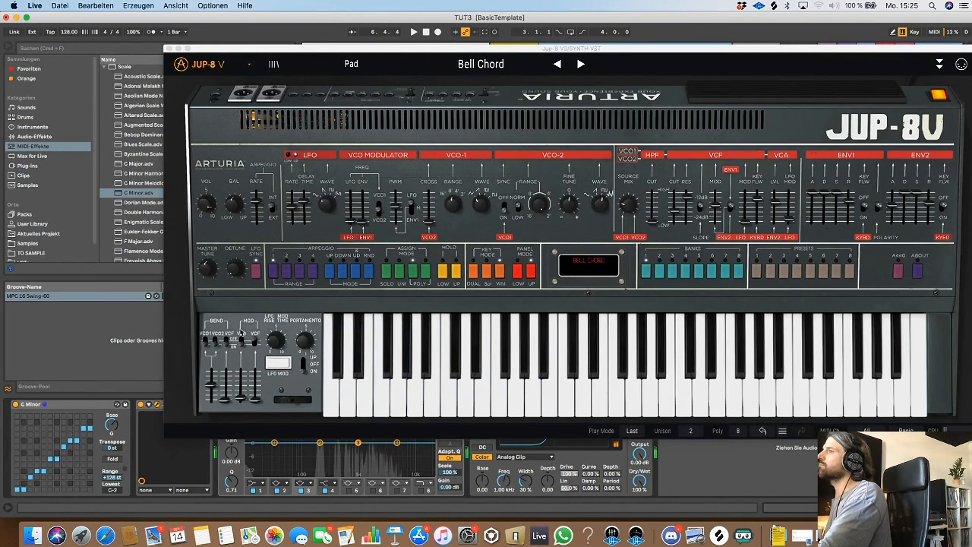
click(581, 65)
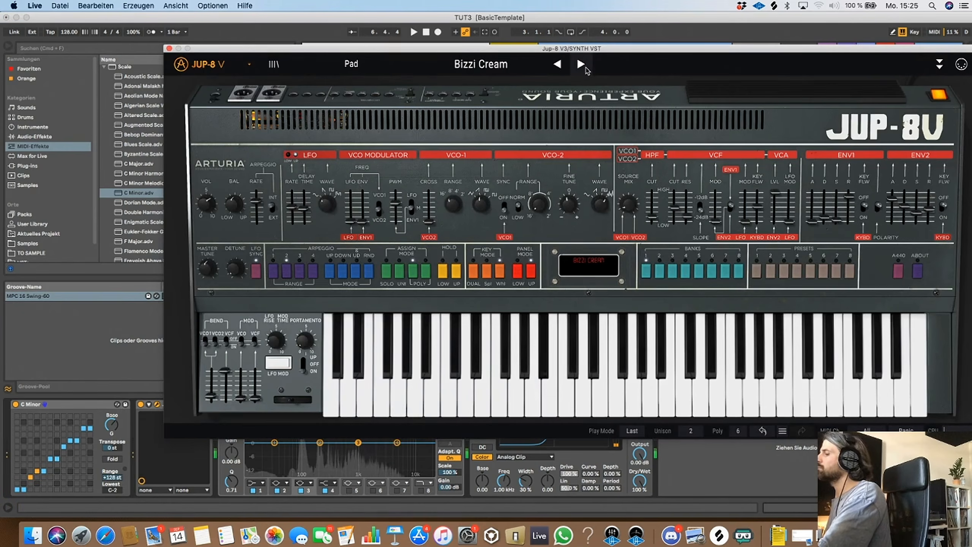
click(586, 66)
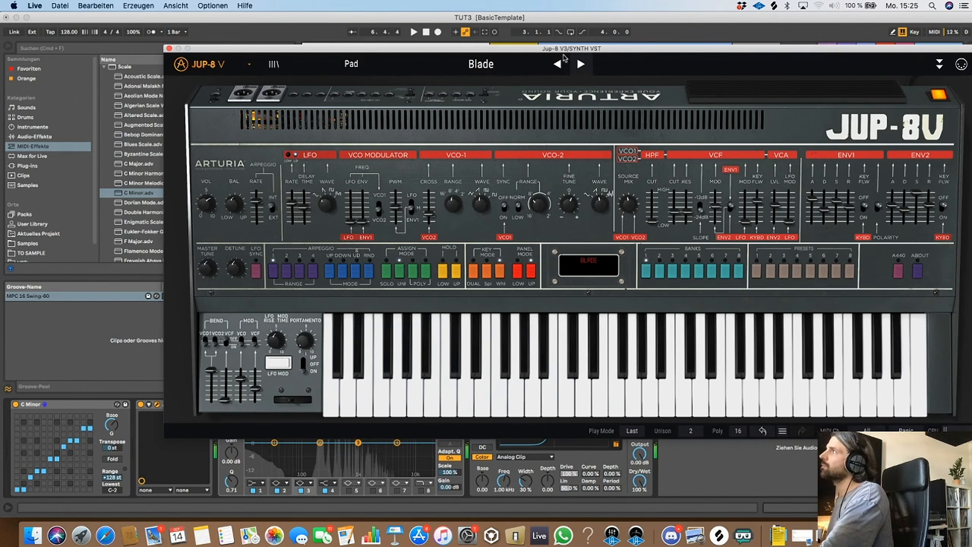
click(169, 48)
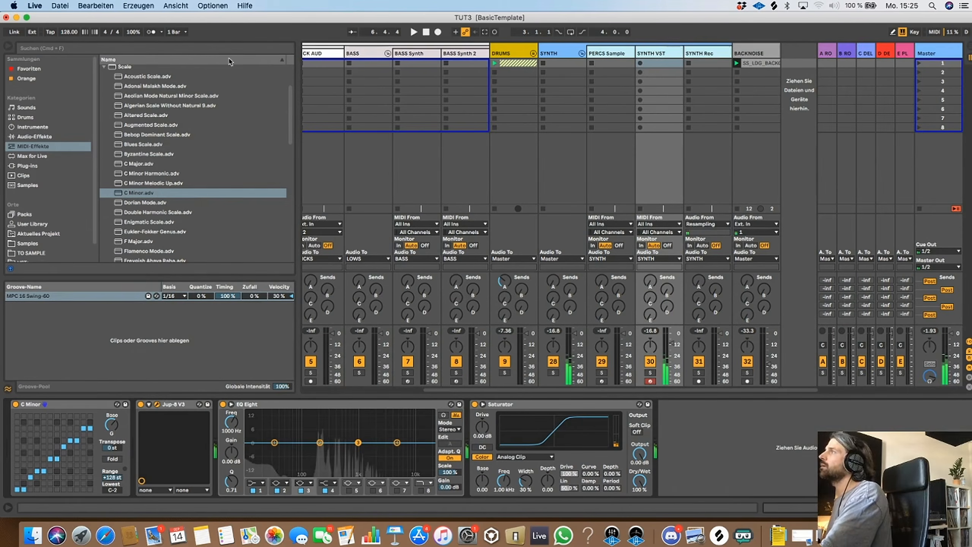
Record a chord clip in the first slot of the SYNTH VST track and quantize its notes
click(639, 64)
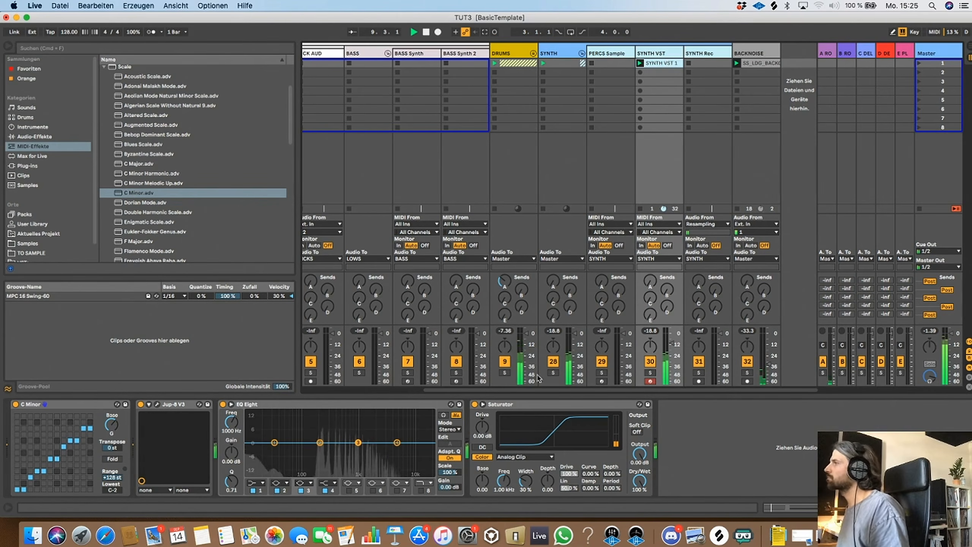
click(670, 63)
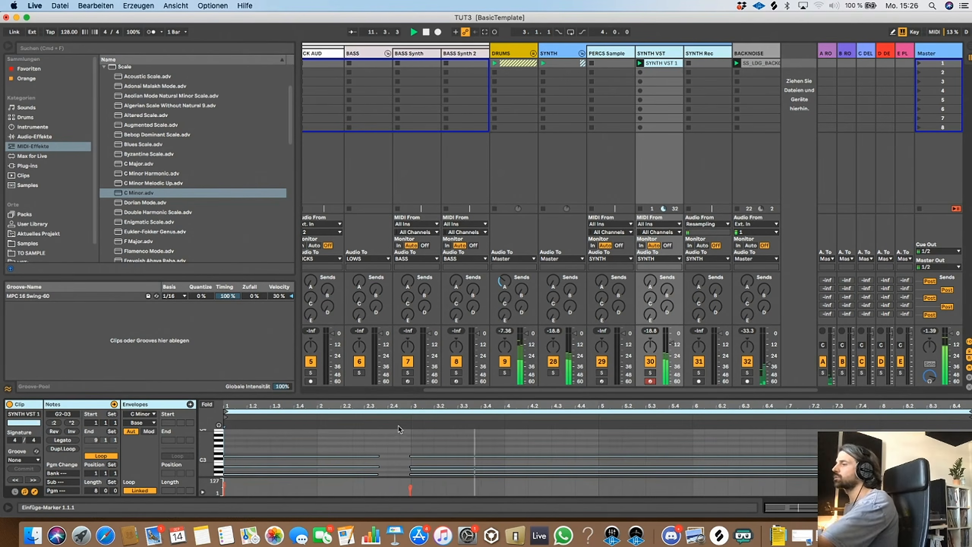
key(super+u)
Set the SYNTH VST clip's loop to the two bars from 3.1.1 to 5.1.1
drag(226, 412, 436, 420)
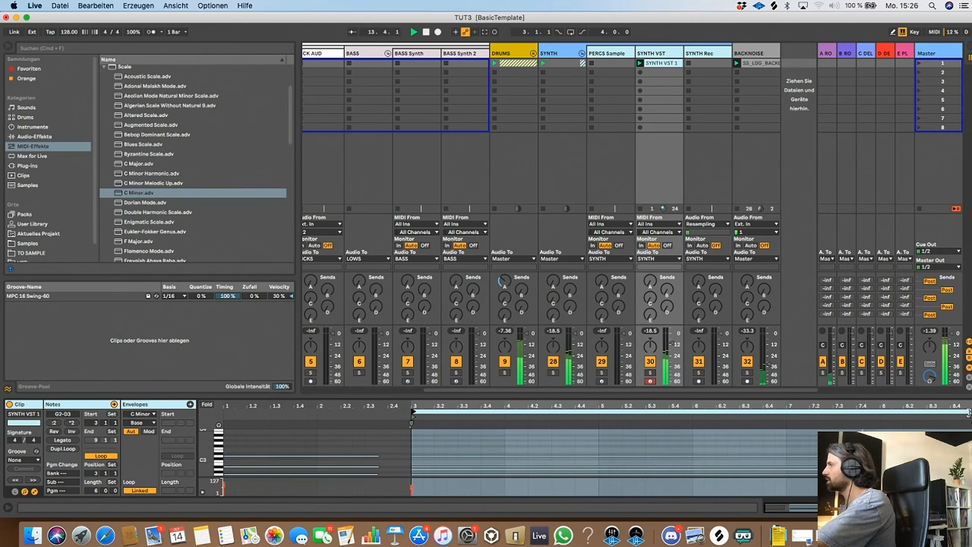
drag(966, 412, 599, 412)
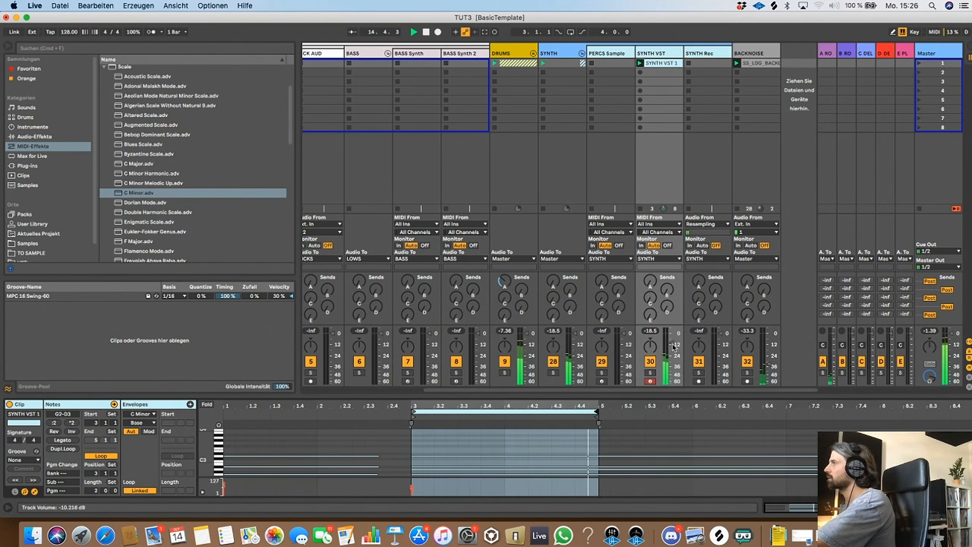
Lower the SYNTH VST track's volume and low-cut its sound at about 170 Hz with EQ Eight's first band
drag(673, 333, 676, 348)
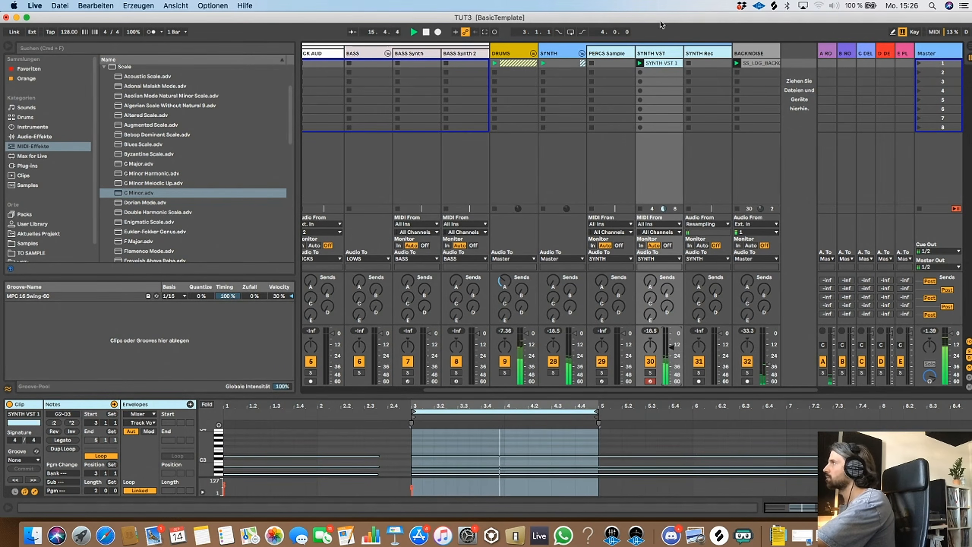
key(shift+Tab)
click(257, 483)
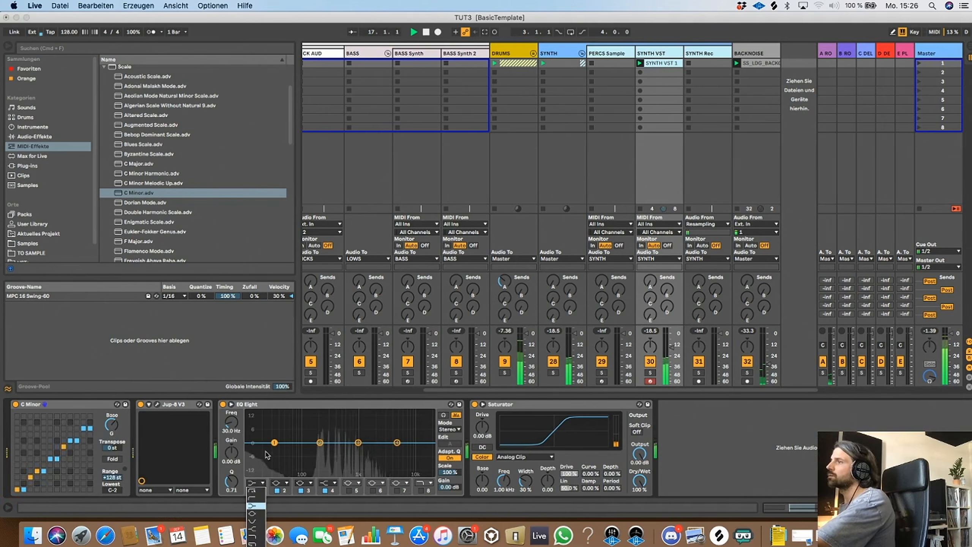
click(257, 490)
drag(275, 450, 316, 455)
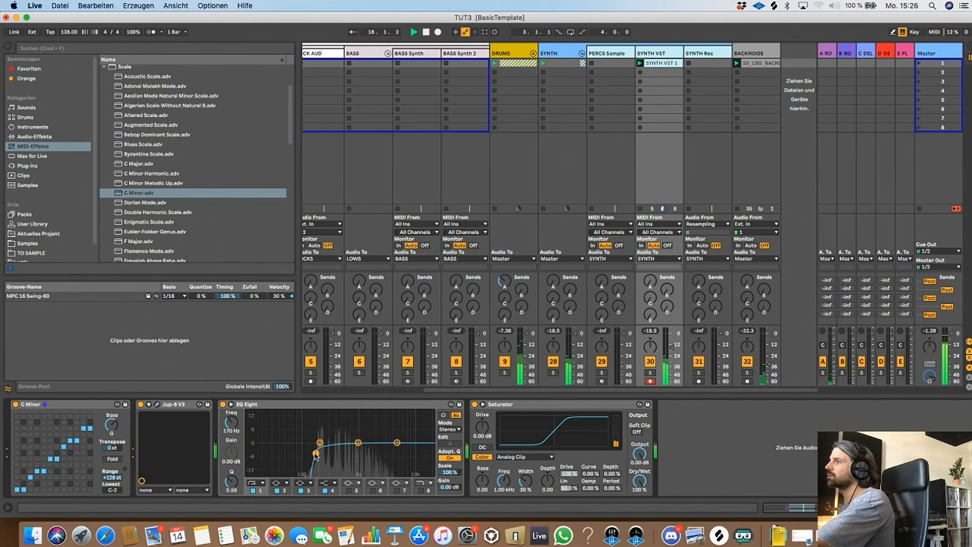
Adjust the VCF cutoff and Env 1 attack in Jup-8 V3, and reduce the SYNTH VST volume to about -17.8 dB
click(157, 404)
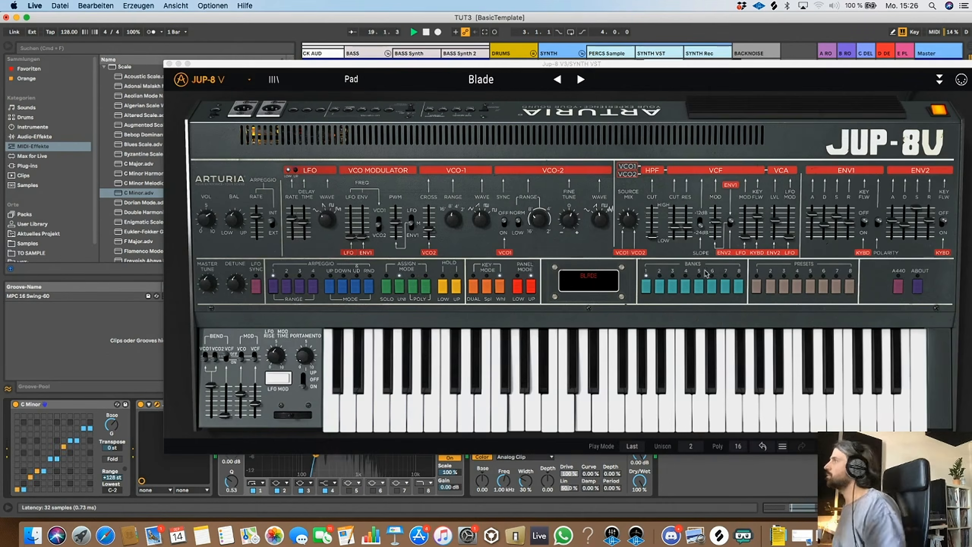
mouse_move(670, 234)
mouse_down()
mouse_move(688, 228)
mouse_move(674, 231)
mouse_up()
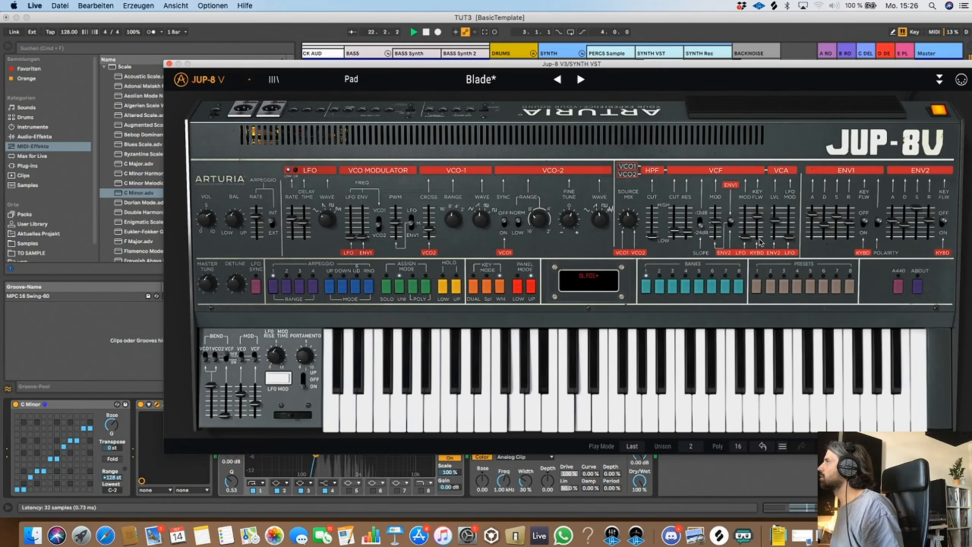
drag(812, 214, 812, 214)
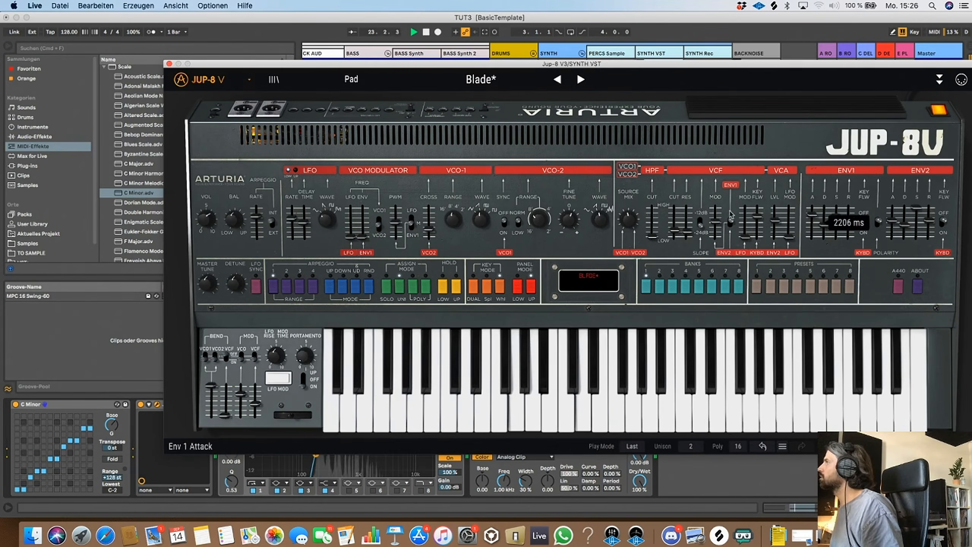
click(168, 63)
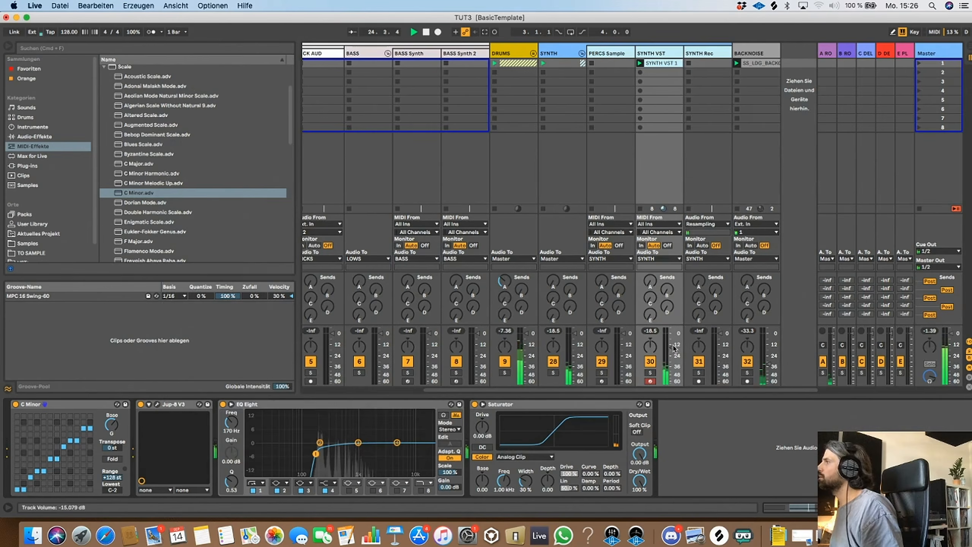
drag(674, 347, 675, 354)
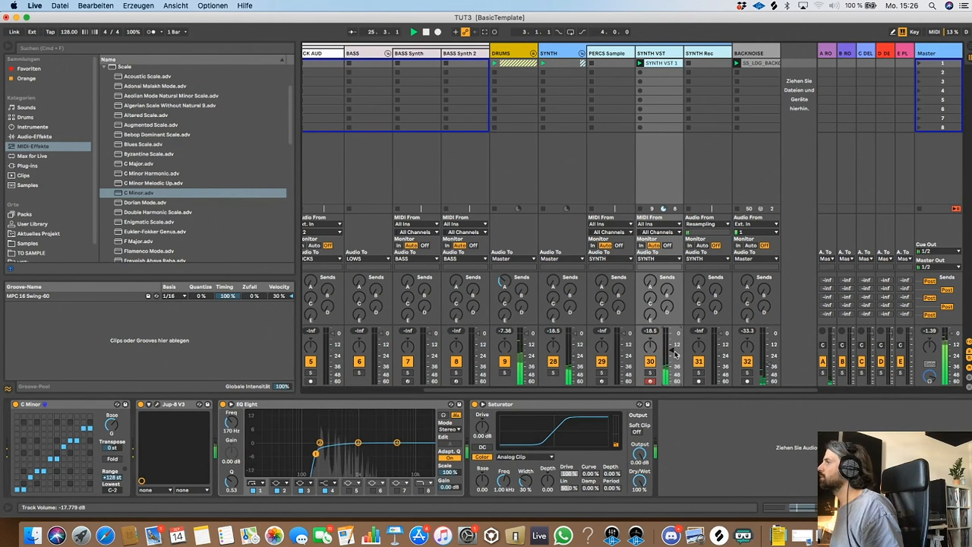
Load the Operator instrument onto the BASS Synth track, ahead of its sidechain Compressor
scroll(681, 317, left, 10)
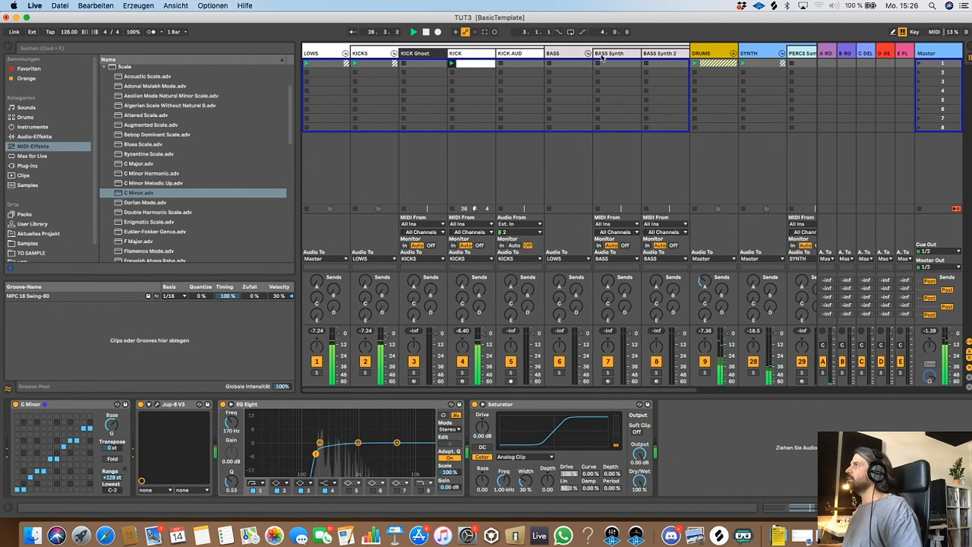
click(601, 57)
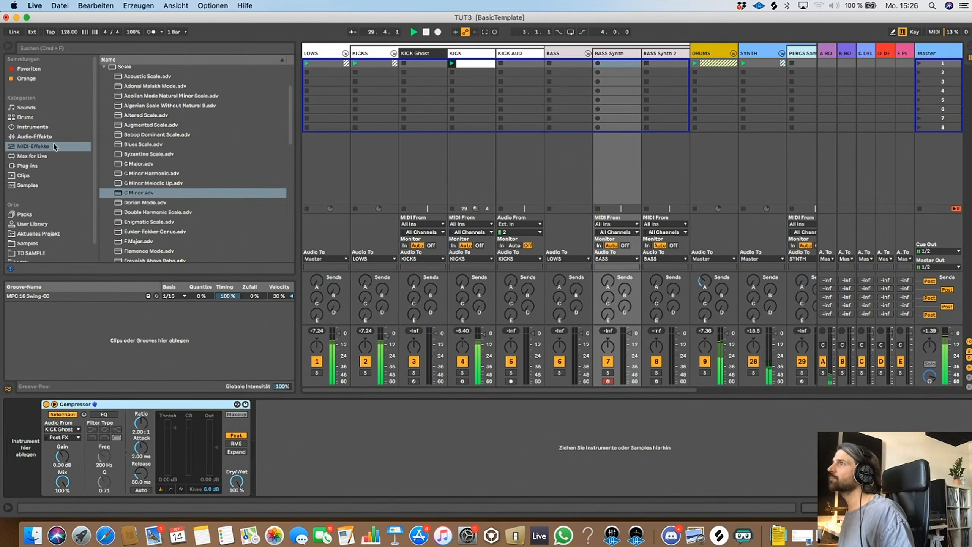
click(21, 127)
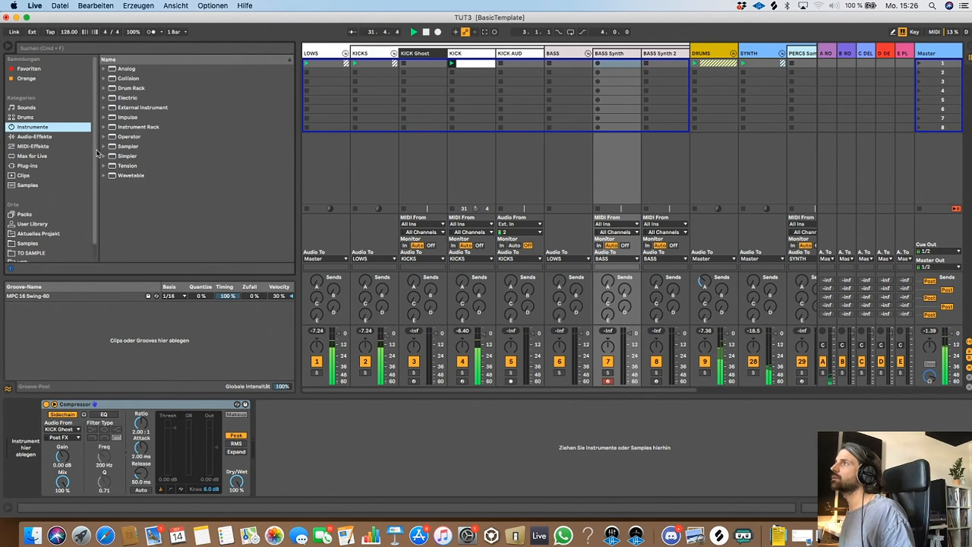
drag(123, 137, 618, 58)
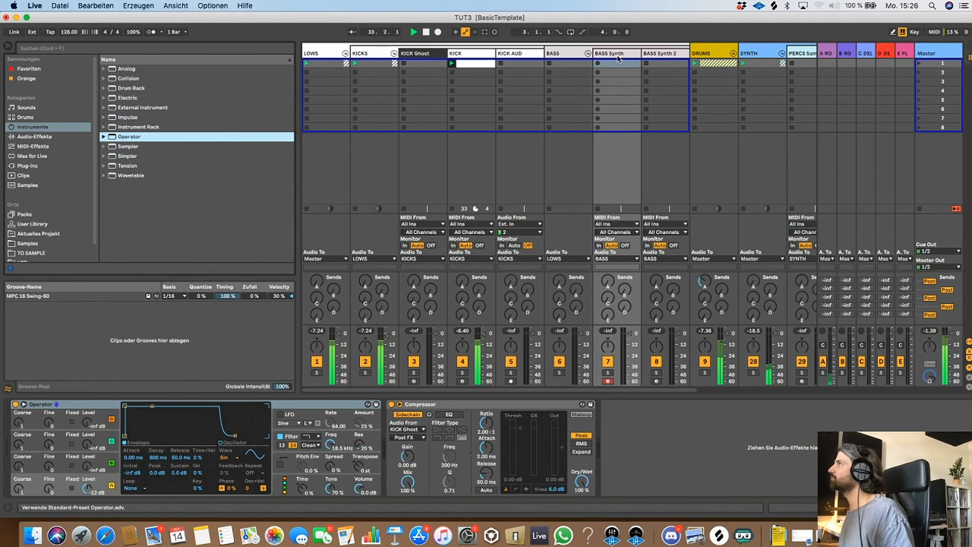
Switch off Operator's top two oscillators, D and C, and bring up the settings of the lower oscillators
click(111, 419)
click(112, 442)
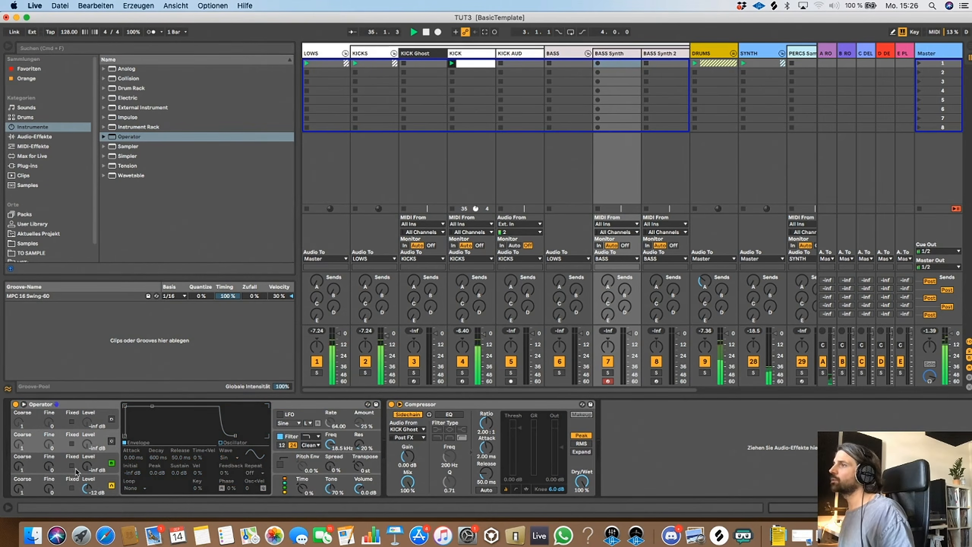
click(81, 459)
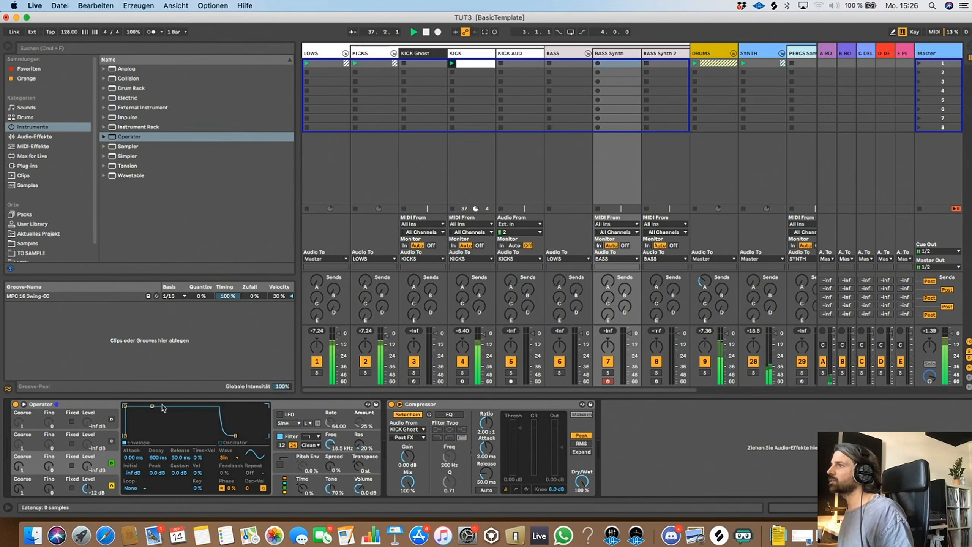
click(94, 476)
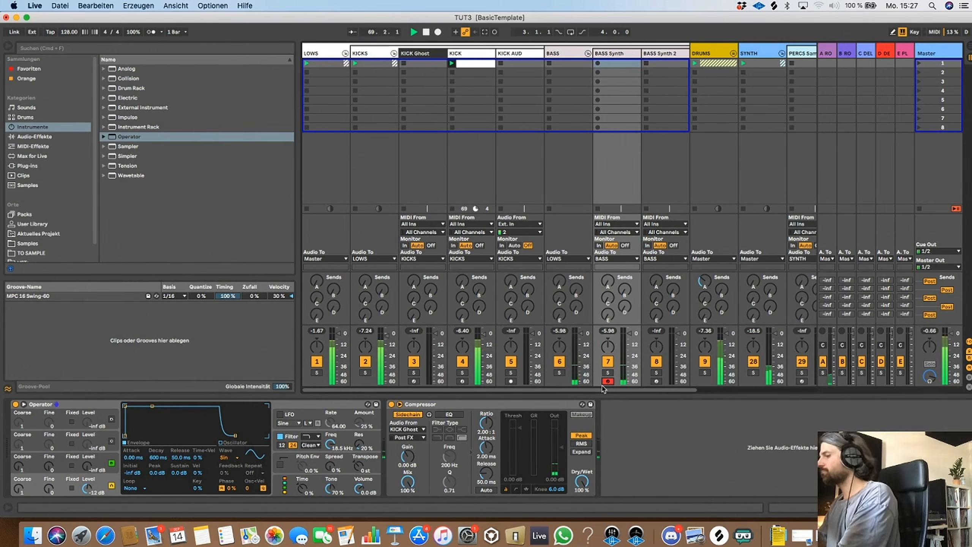
Record a bass clip in the first BASS Synth slot and quantize its notes in an enlarged note editor
key(shift+Tab)
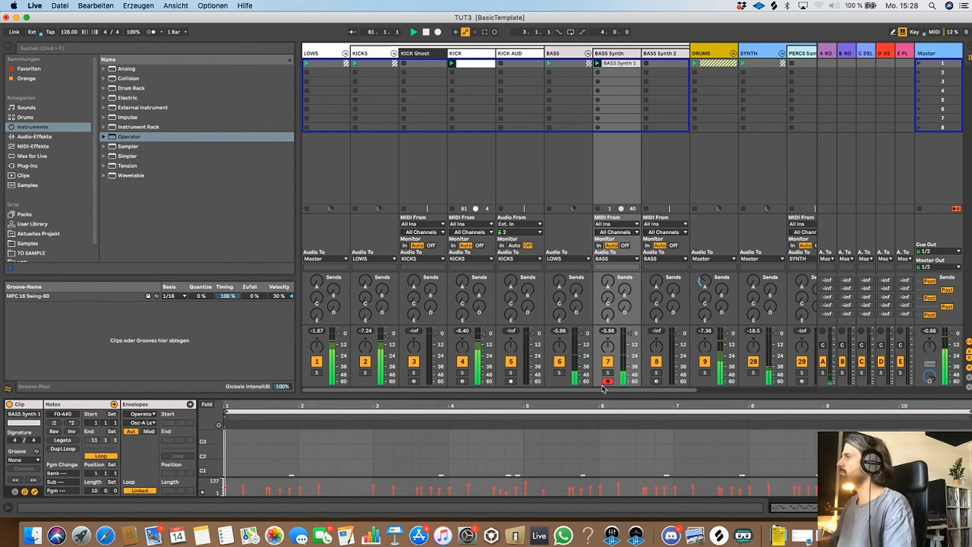
drag(538, 395, 549, 260)
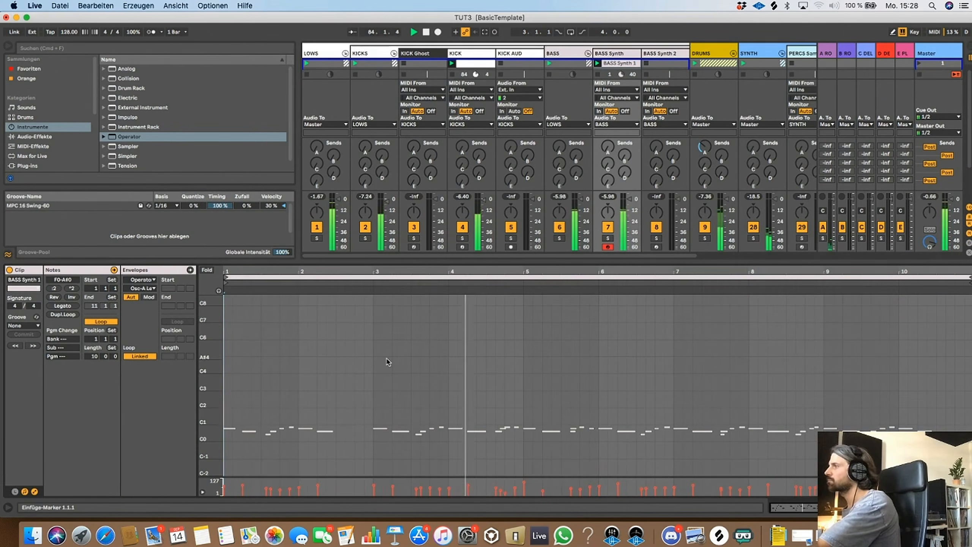
drag(528, 261, 521, 129)
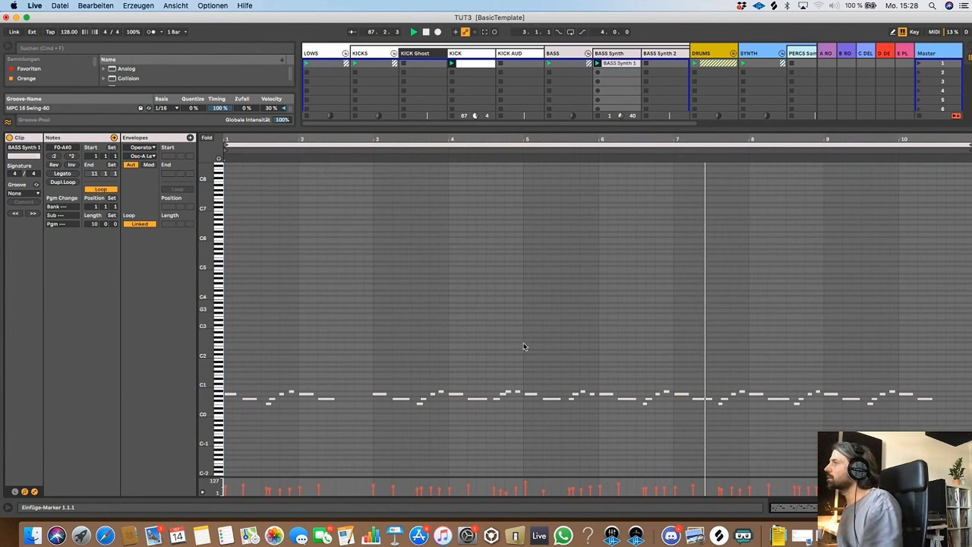
right_click(528, 362)
click(610, 508)
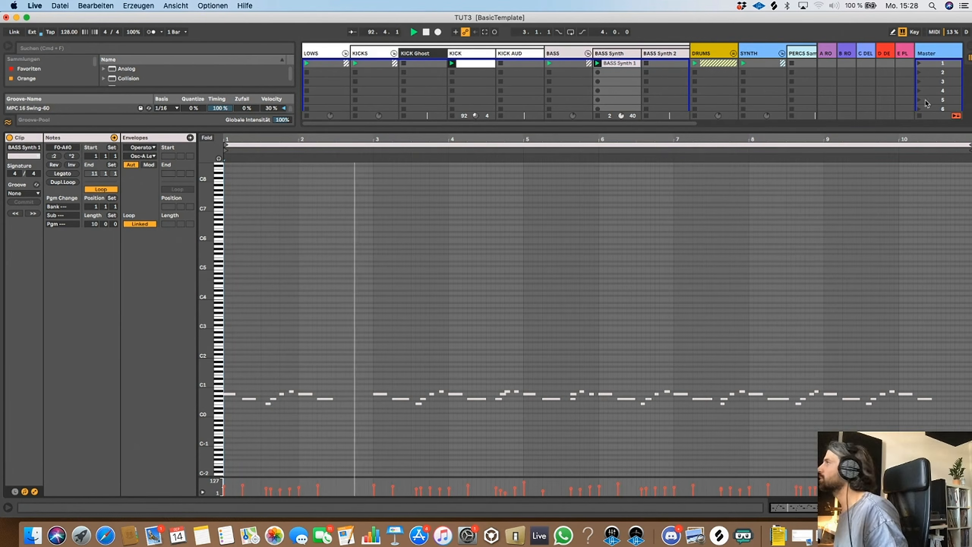
Loop the bass clip over the two bars from 3.1.1 to 5.1.1 and apply the MPC 16 Swing-60 groove
drag(969, 146, 503, 146)
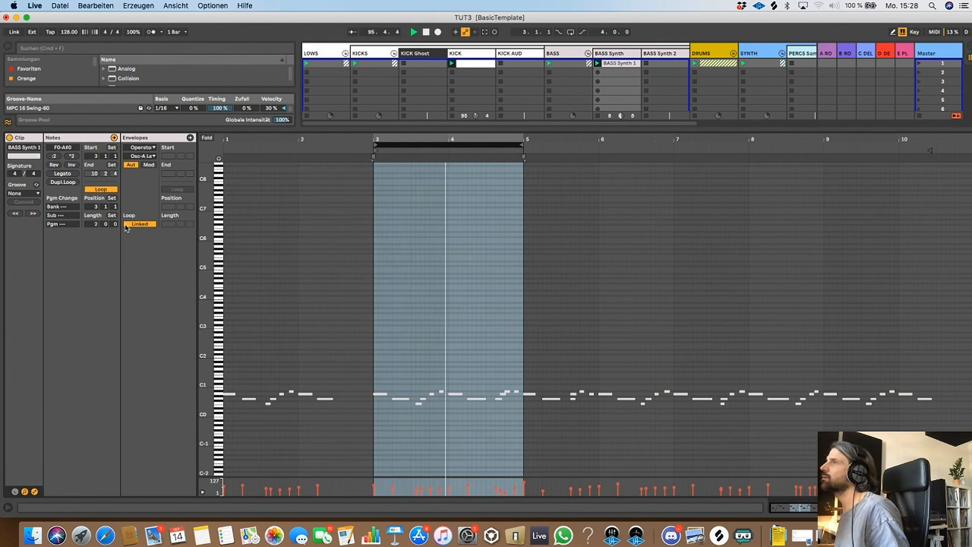
click(39, 193)
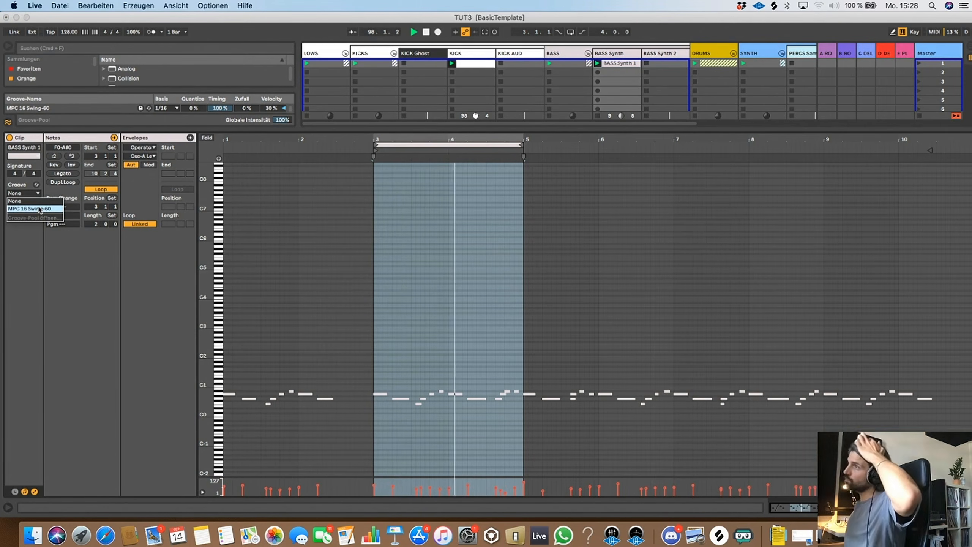
click(39, 209)
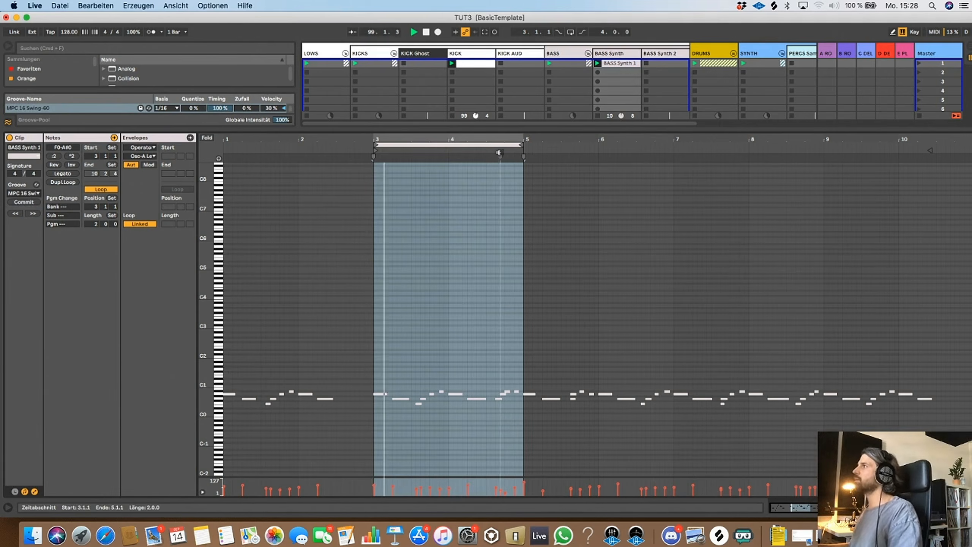
Shorten the overlapping bass notes around 4.3.3 and delete the note starting at bar 5
mouse_move(499, 151)
mouse_down()
mouse_move(554, 223)
mouse_move(558, 188)
mouse_up()
click(581, 409)
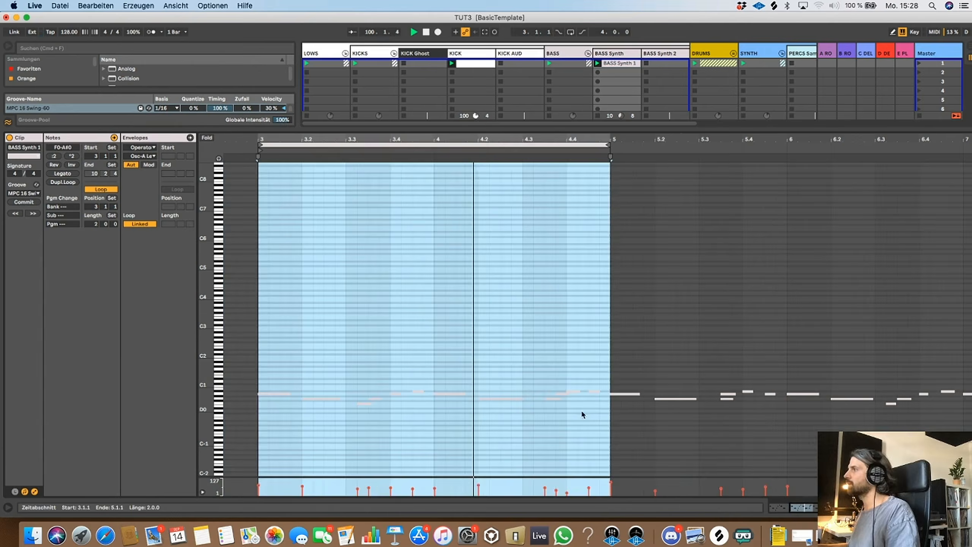
click(568, 395)
drag(568, 394, 549, 399)
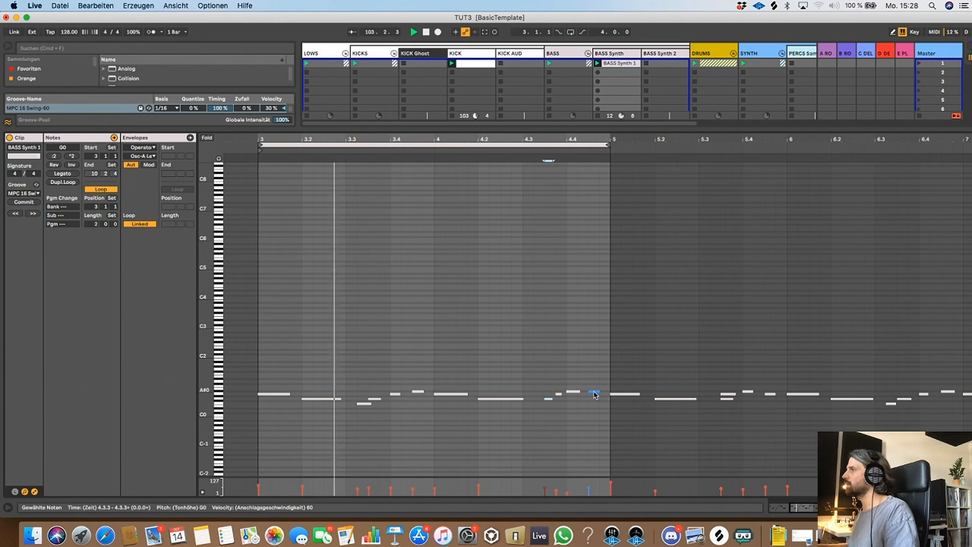
click(618, 394)
key(Delete)
Raise and lengthen the loop's last bass note, and move the note at 3.4.3 up to C1 with a longer duration
drag(261, 394, 264, 394)
drag(594, 393, 597, 389)
drag(603, 387, 603, 382)
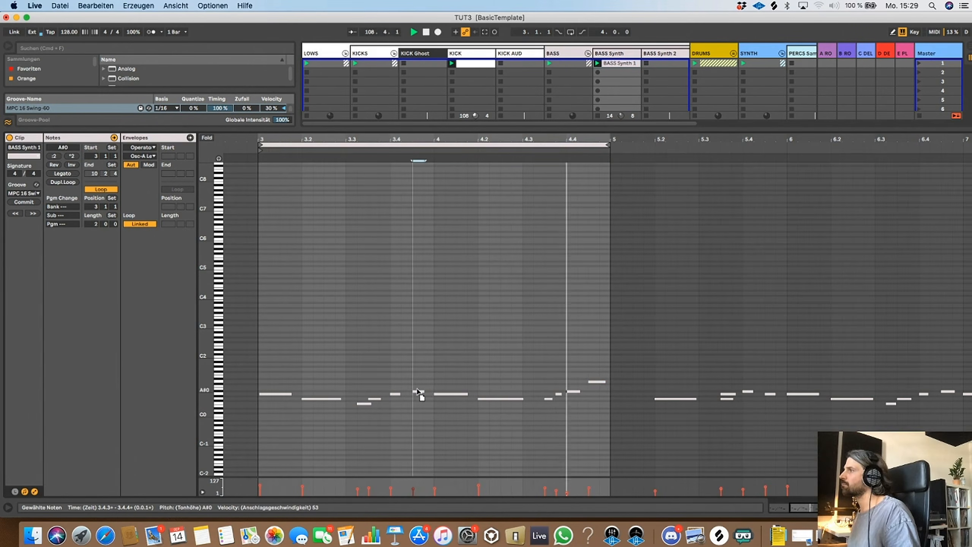
drag(417, 392, 419, 386)
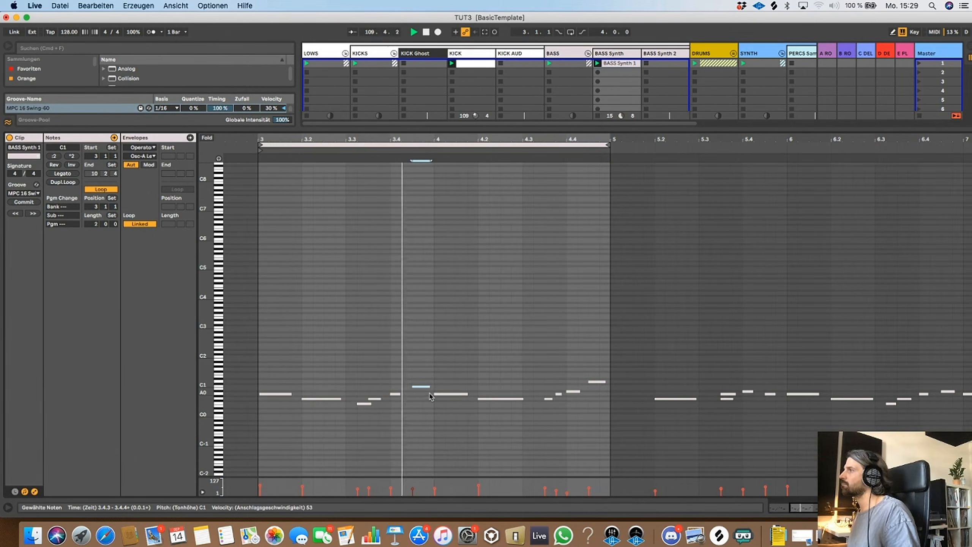
click(369, 404)
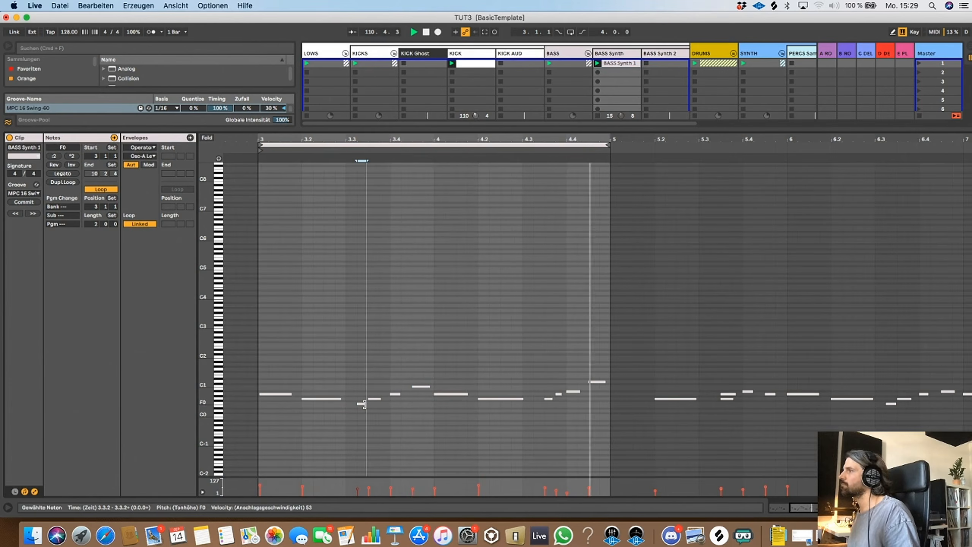
Stop playback and set the BASS Synth Compressor's threshold to about -6.1 dB, keeping KICK Ghost as its sidechain source
drag(556, 128, 587, 502)
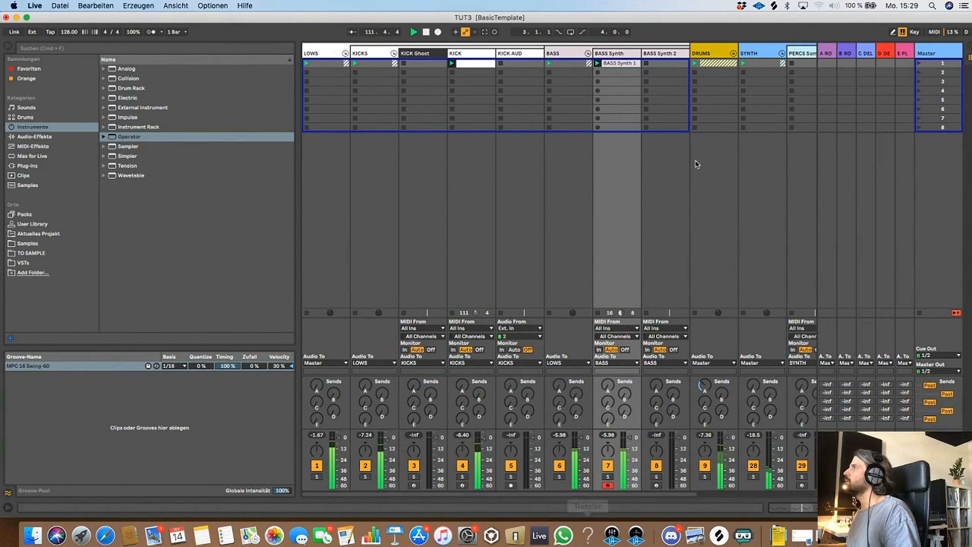
key(space)
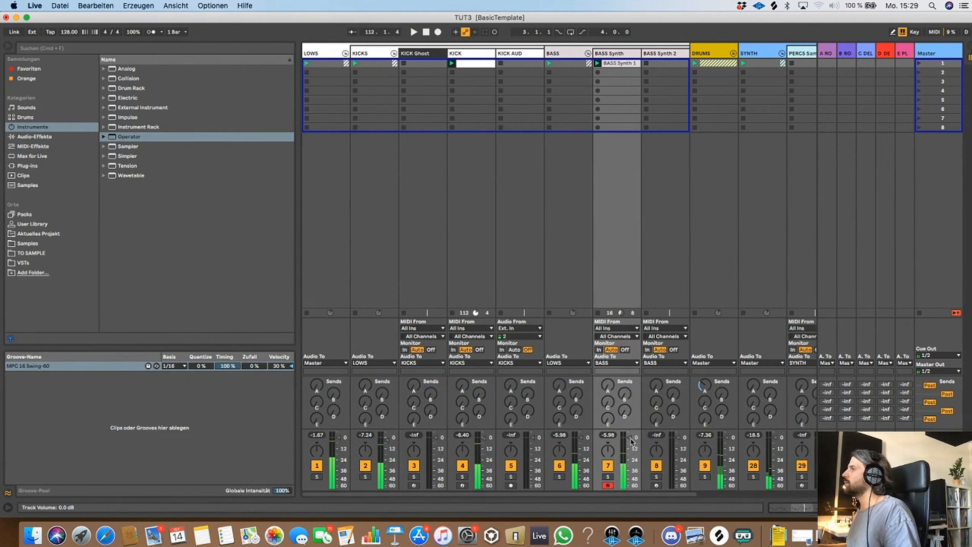
double_click(624, 52)
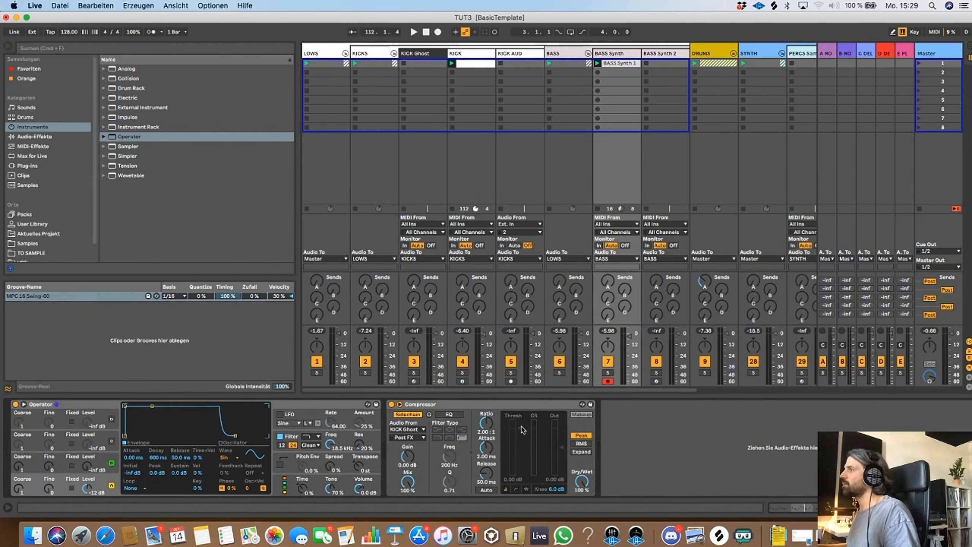
drag(523, 429, 520, 440)
click(398, 433)
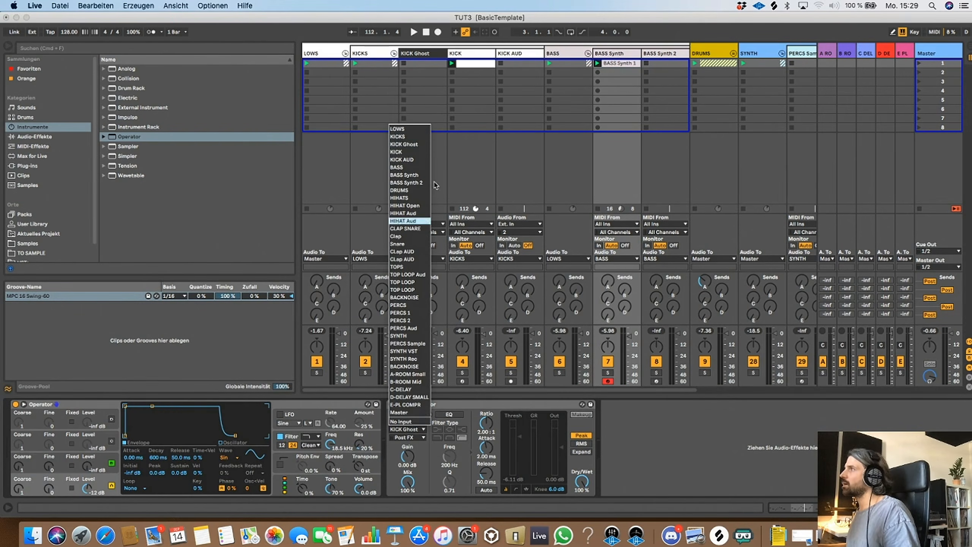
click(416, 147)
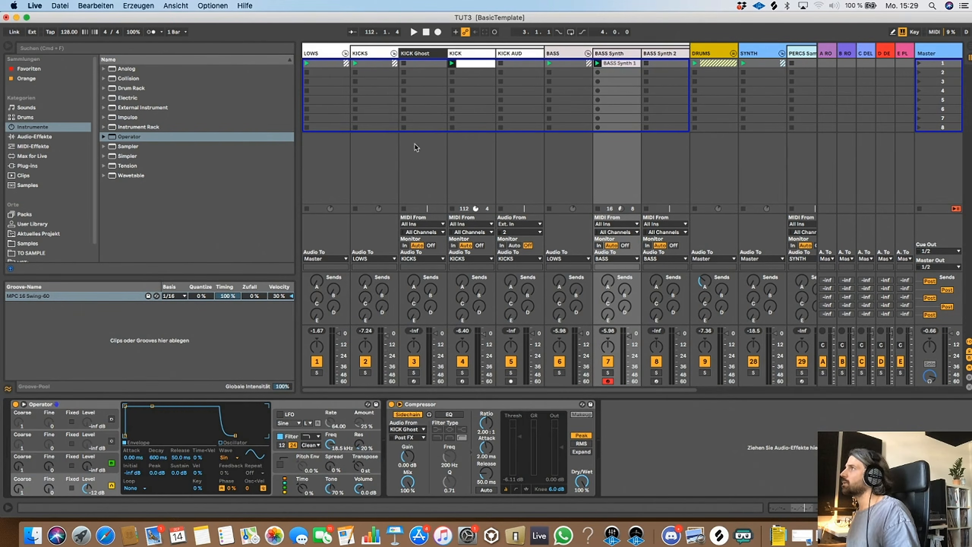
Duplicate the KICK track with its clip and place the copy before the KICK Ghost track
click(466, 57)
double_click(437, 56)
click(486, 54)
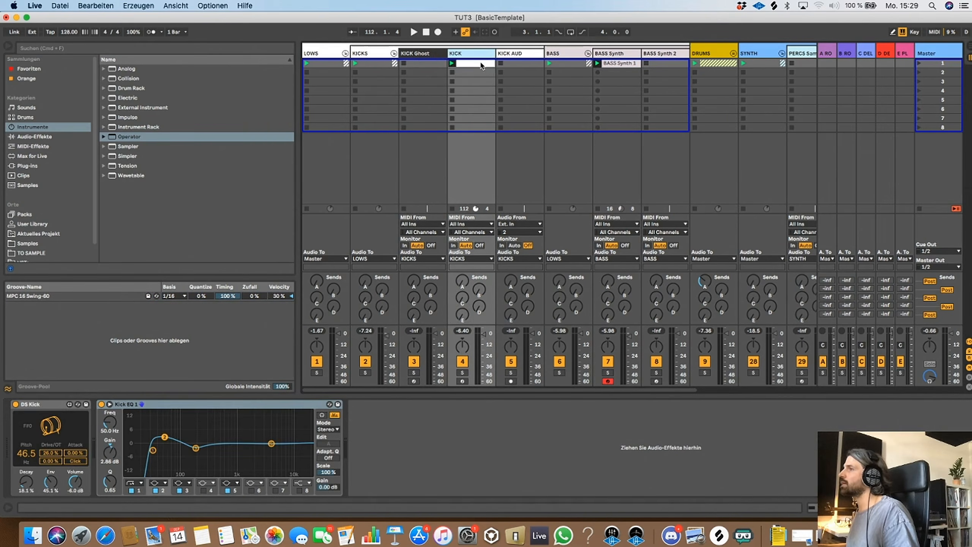
drag(481, 56, 410, 61)
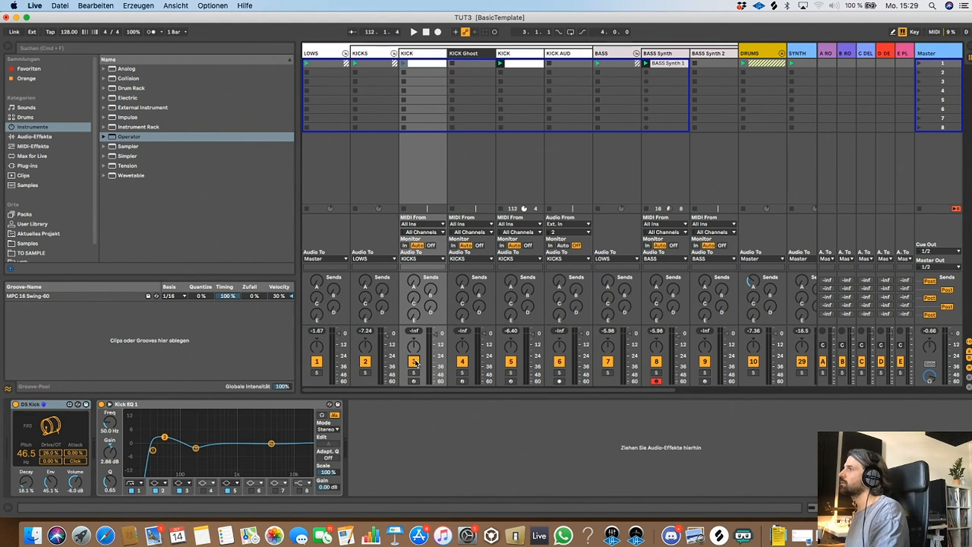
Deactivate the duplicated KICK track and solo it with playback running
click(413, 361)
key(space)
click(414, 372)
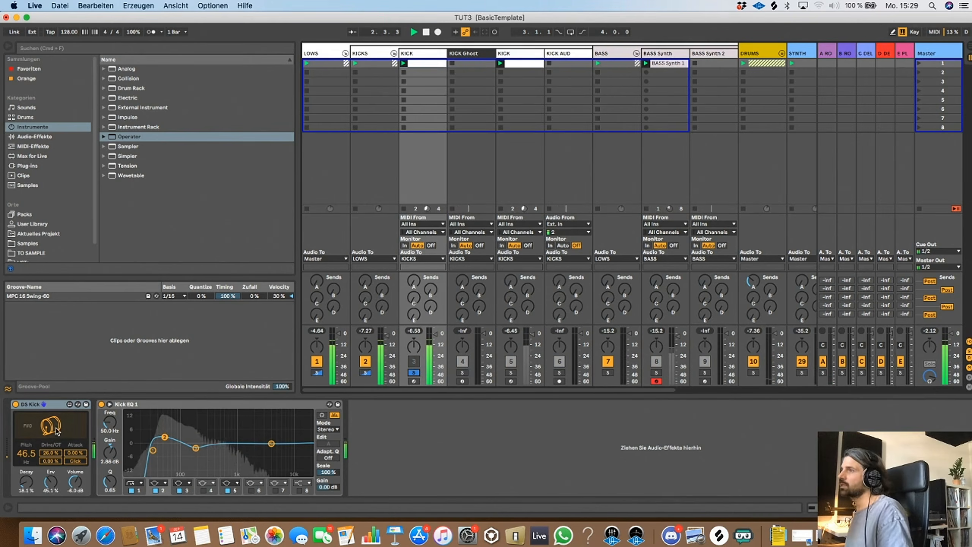
Shorten the duplicated KICK track's sound by setting DS Kick's decay to 11.0% and its envelope to 34.8%
click(52, 482)
drag(50, 482, 26, 491)
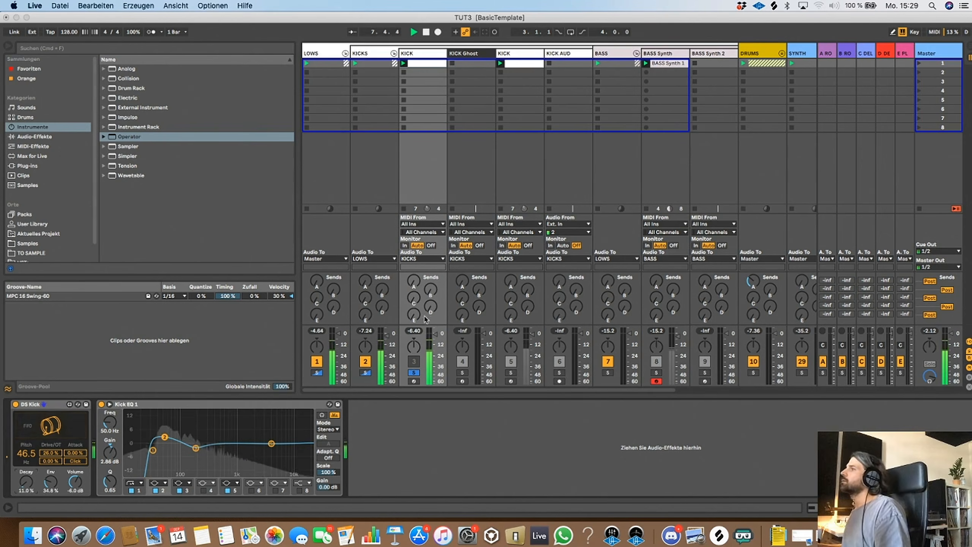
Solo the BASS Synth track and lower its Compressor's threshold to about -19.6 dB
click(669, 54)
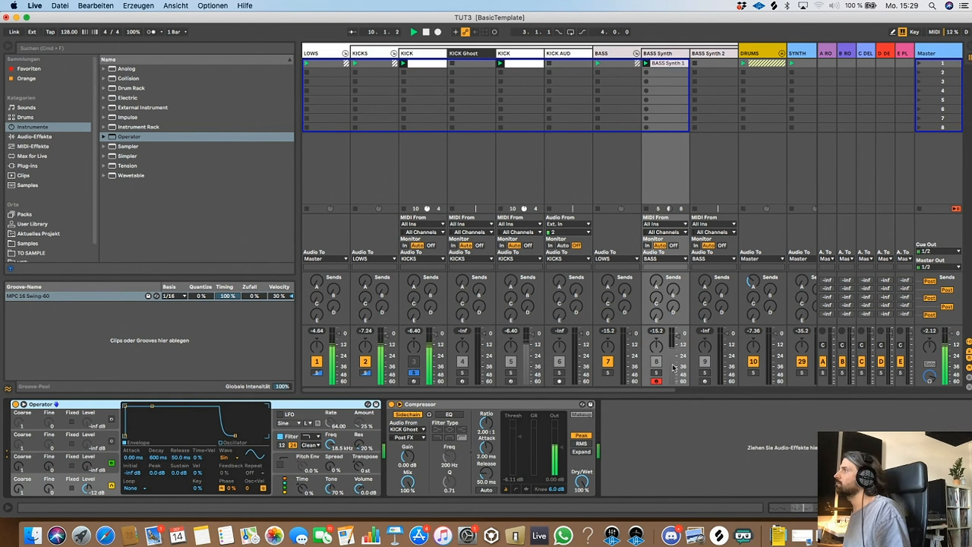
click(656, 372)
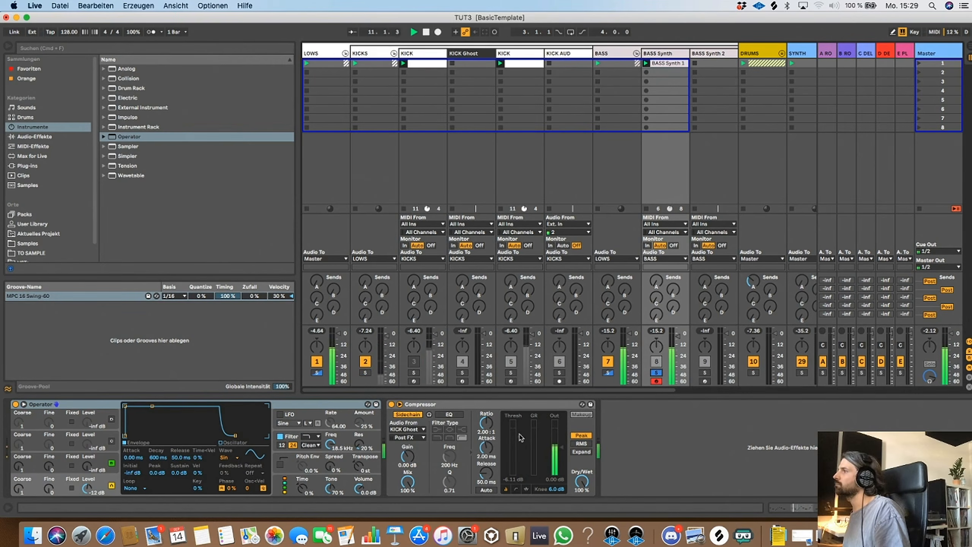
drag(521, 438, 520, 447)
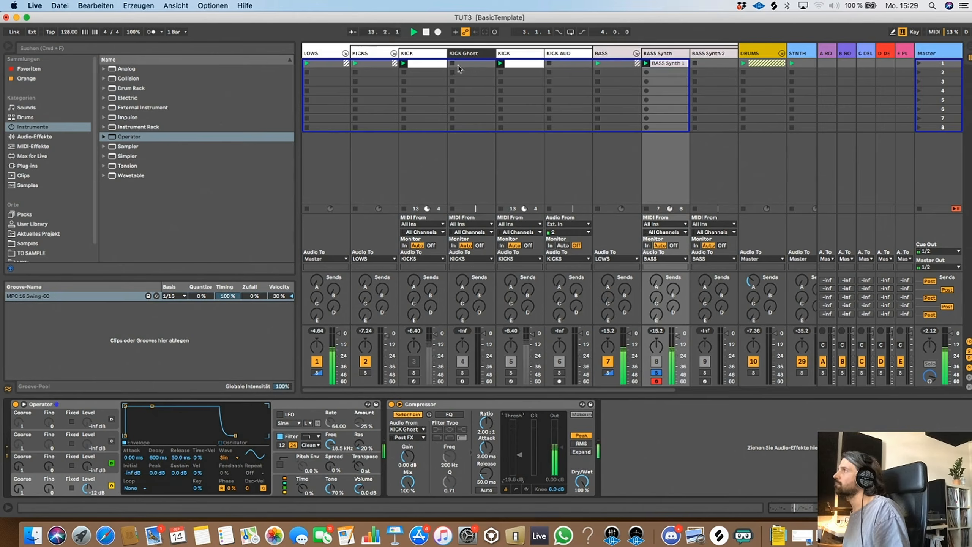
Delete the KICK Ghost track and select the deactivated duplicate KICK track
click(464, 53)
key(Delete)
click(416, 56)
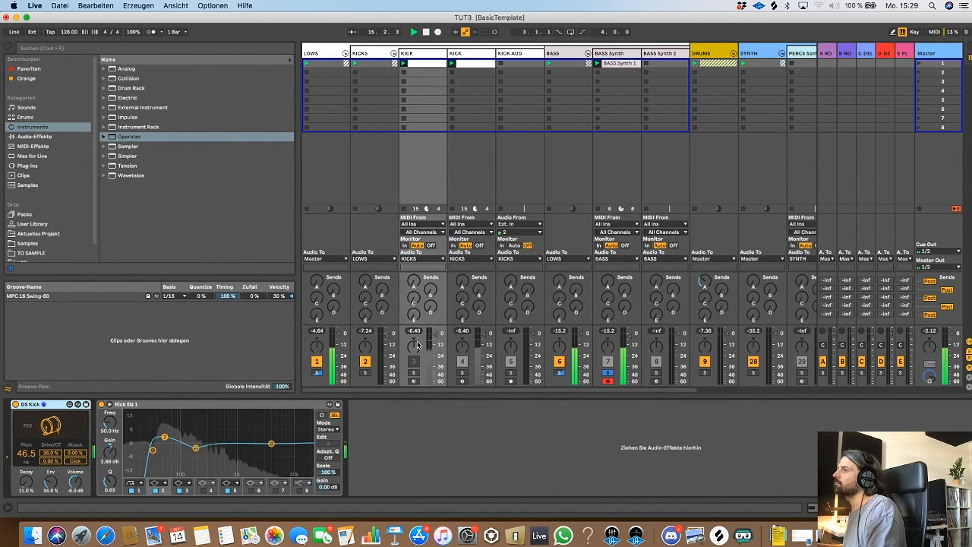
Set the BASS Synth Compressor's sidechain source to the duplicated KICK track, with a 2.25:1 ratio and a threshold of about -25.5 dB
click(620, 54)
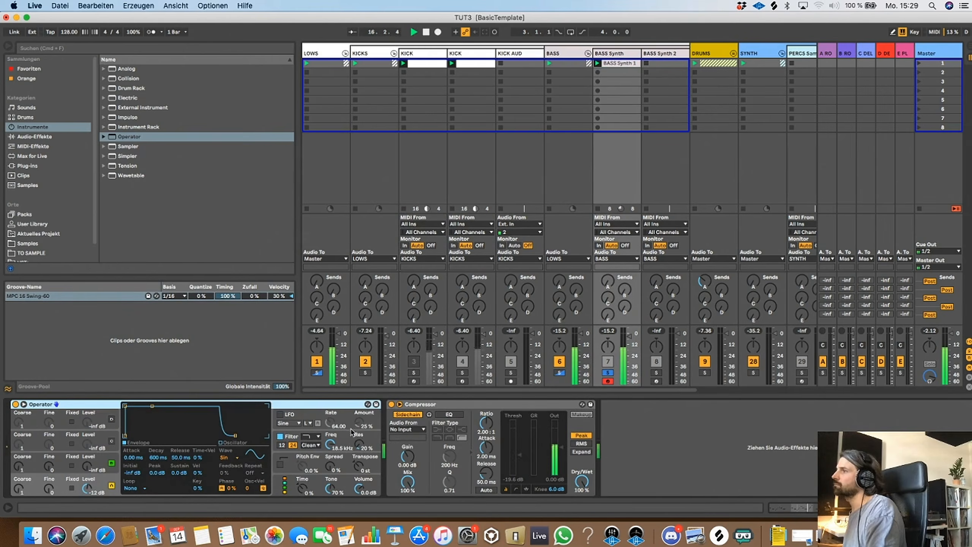
click(413, 430)
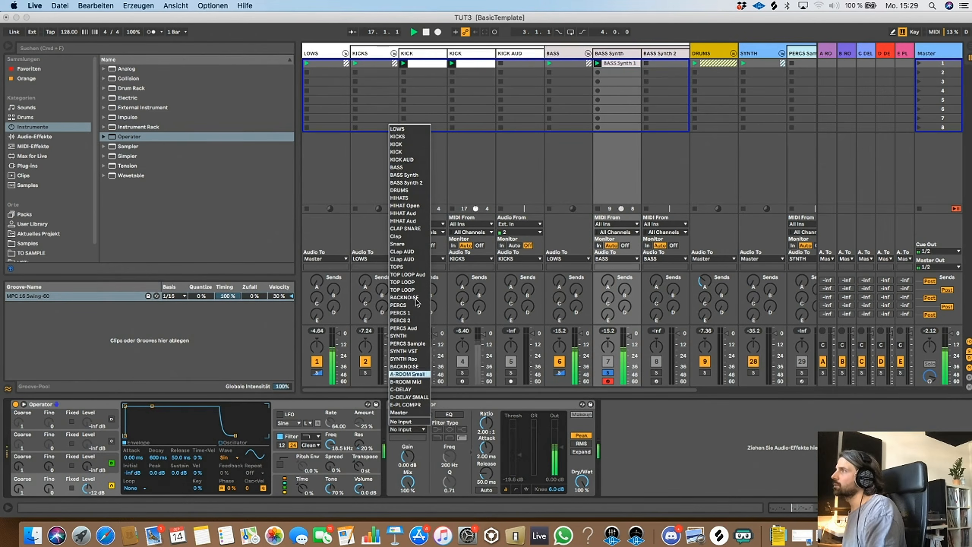
click(418, 144)
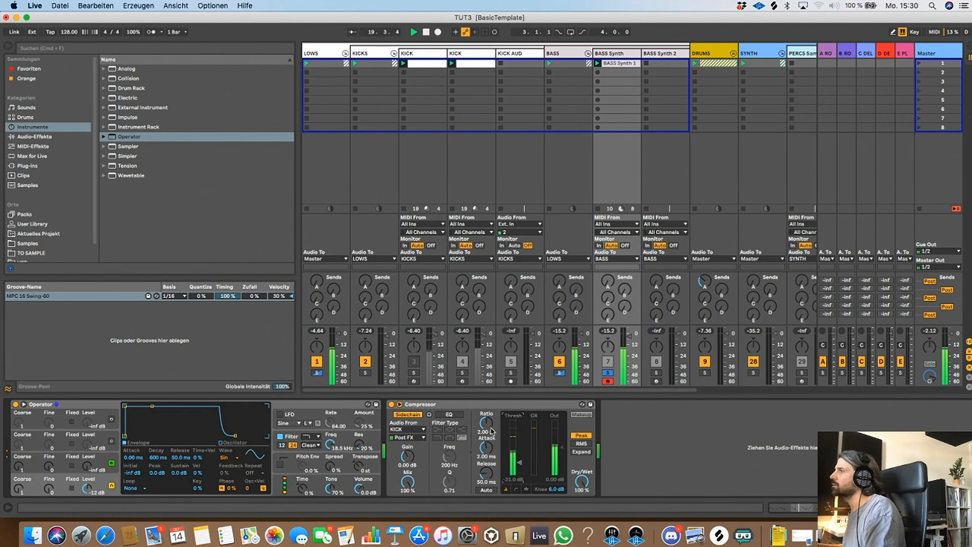
drag(517, 461, 517, 456)
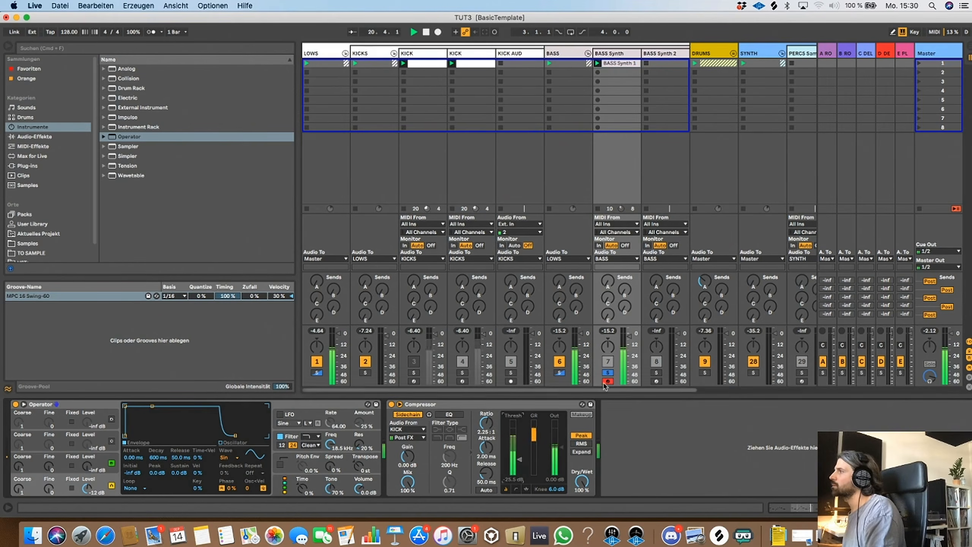
Unsolo BASS Synth and slightly lower its track volume, and set its Operator's oscillator B level to -27 dB
click(607, 373)
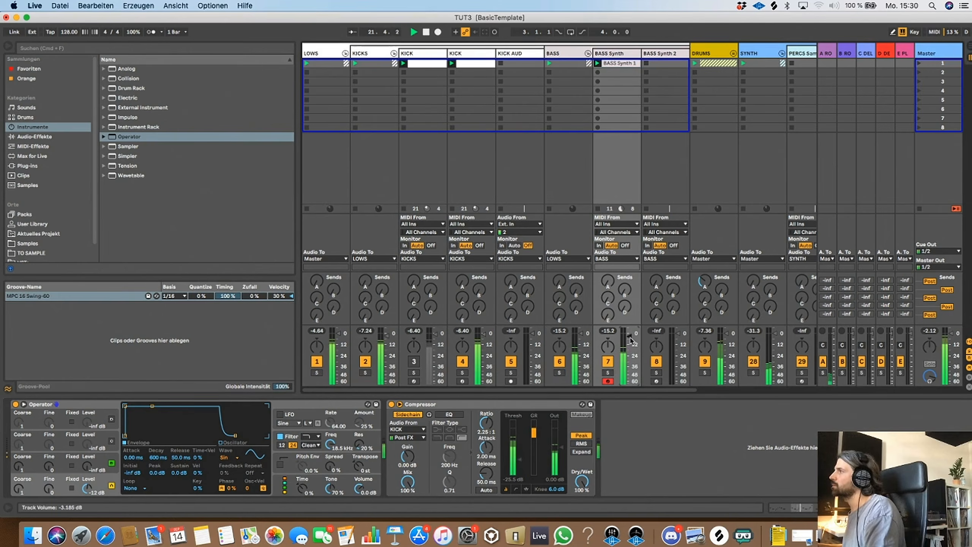
drag(630, 339, 632, 341)
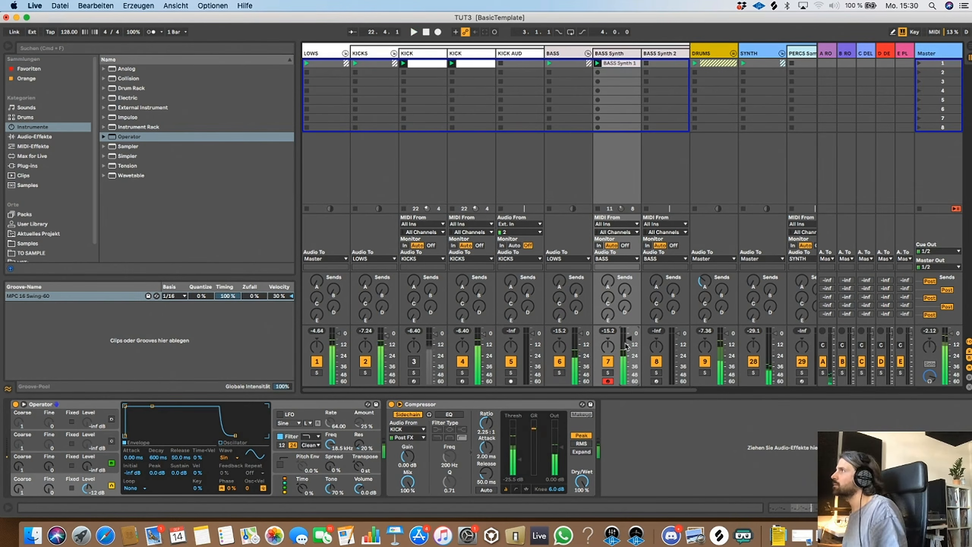
mouse_move(87, 464)
mouse_down()
mouse_move(91, 452)
mouse_move(88, 472)
mouse_up()
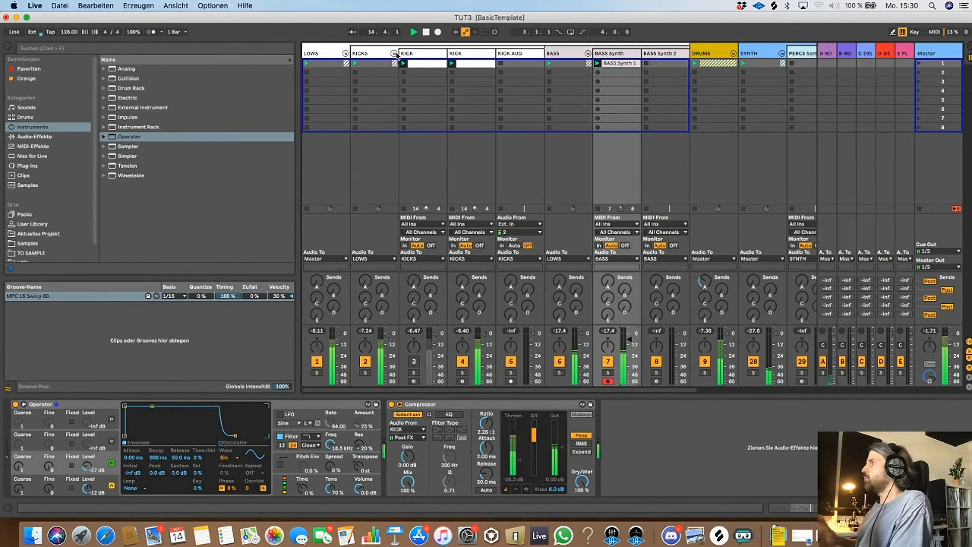
Stop playback, duplicate the active KICK track, and solo the new copy with playback running
click(493, 56)
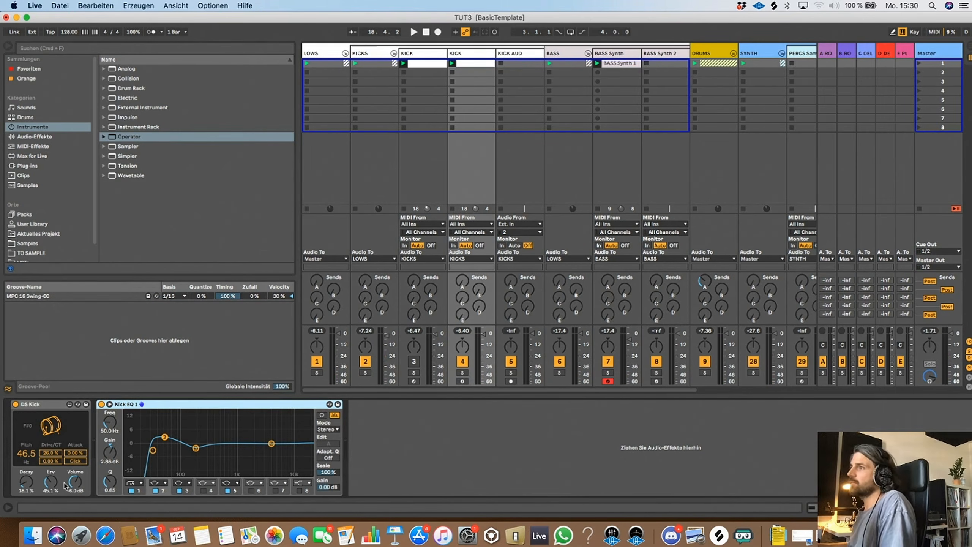
click(472, 58)
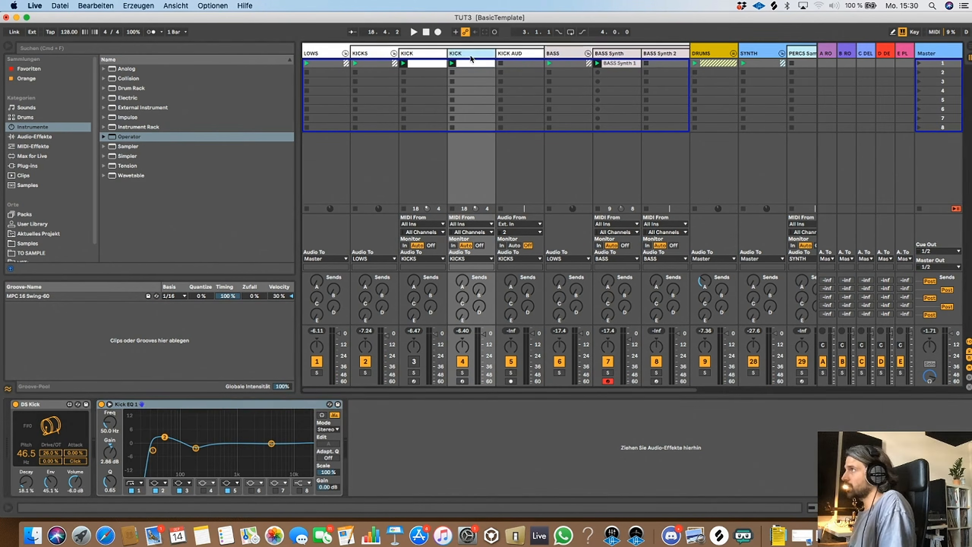
drag(477, 57, 507, 56)
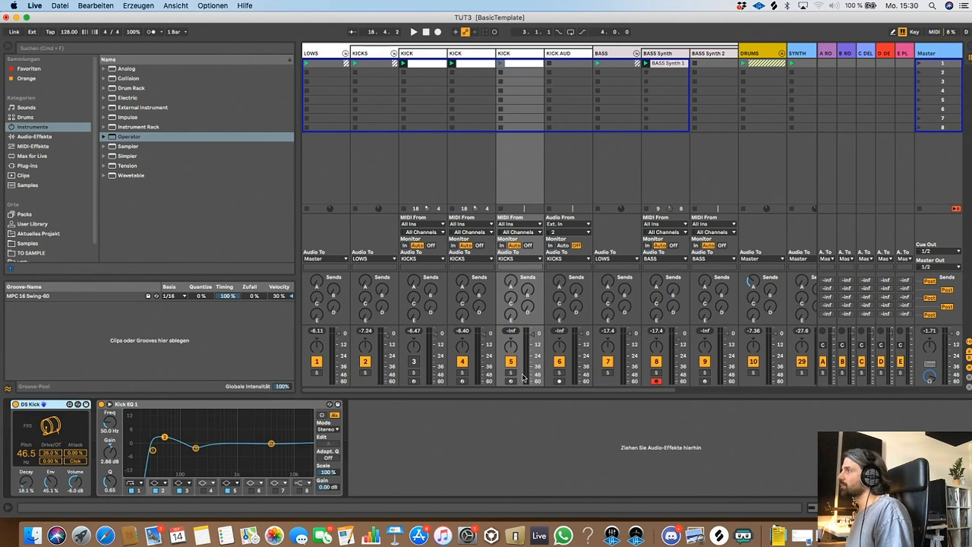
click(511, 372)
key(space)
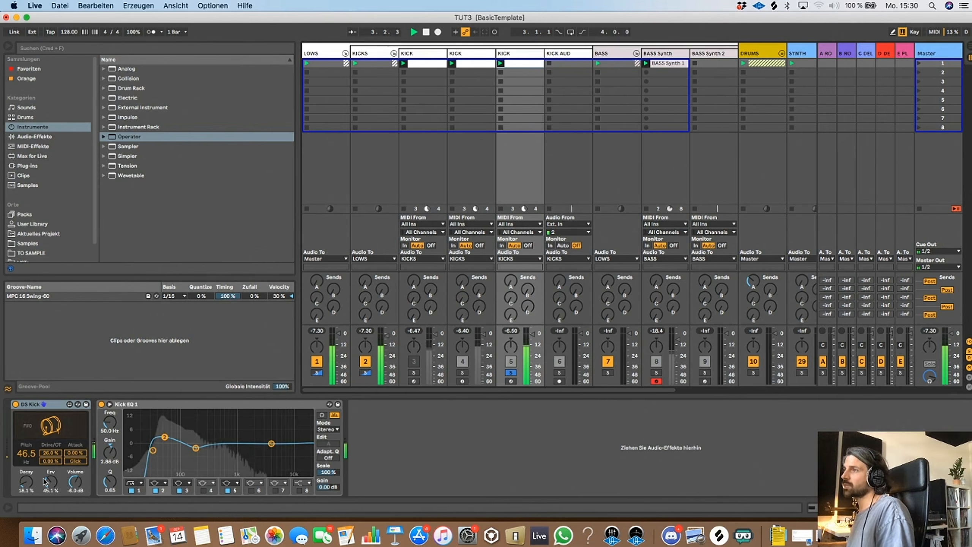
Try a different DS Kick sound on the copy with 35.7% decay, 48.3 Hz pitch, about 67% drive and Click enabled
drag(32, 487, 32, 467)
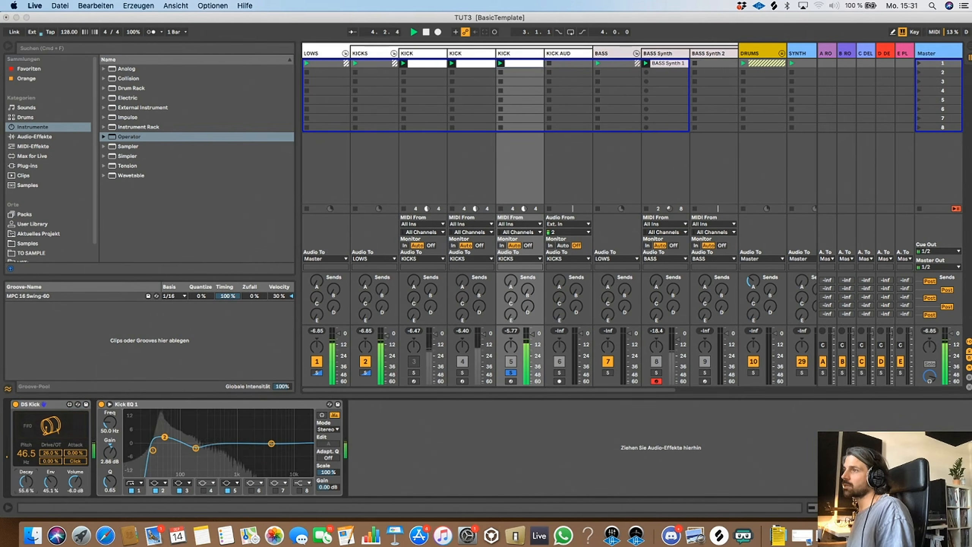
drag(51, 453, 51, 439)
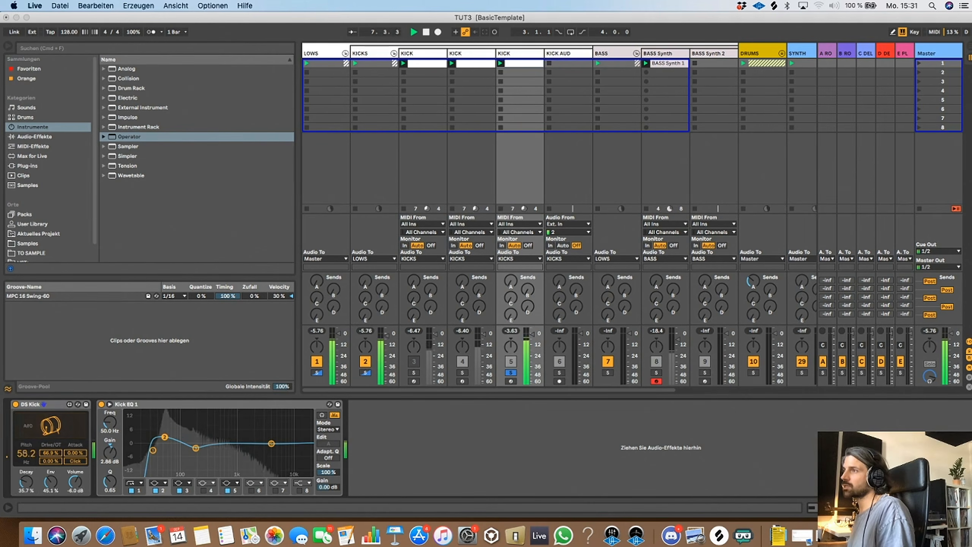
drag(26, 453, 26, 465)
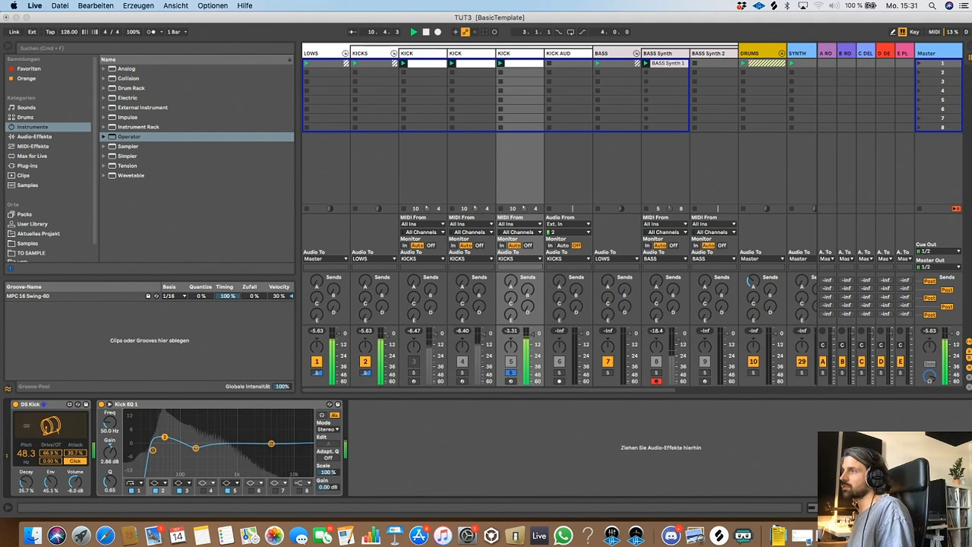
drag(75, 453, 76, 473)
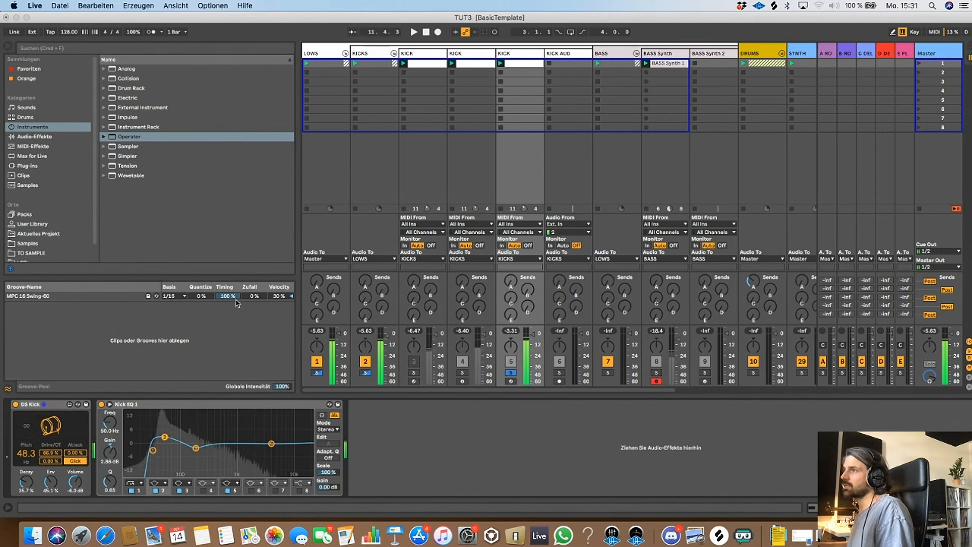
key(space)
Locate the DS Kick device among the Max for Live instruments in the browser
click(533, 54)
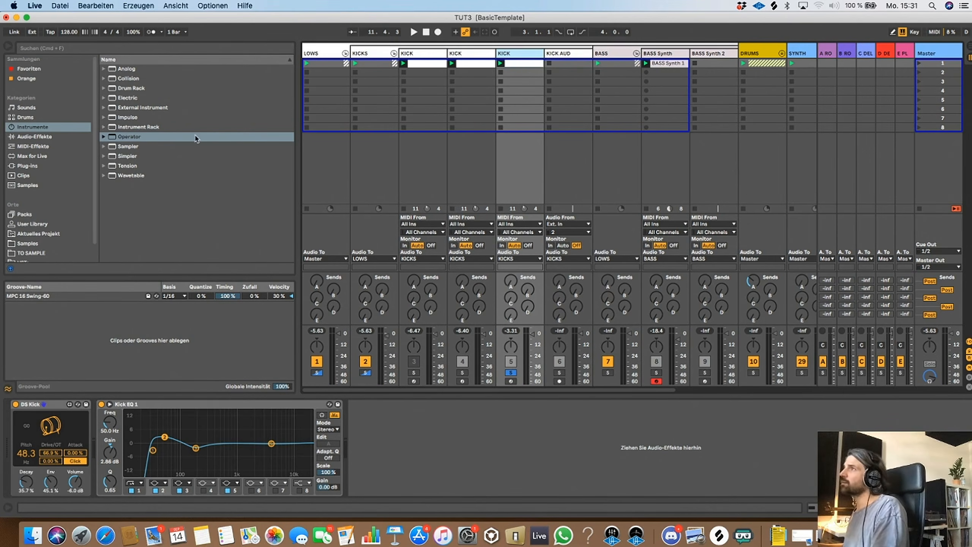
click(41, 156)
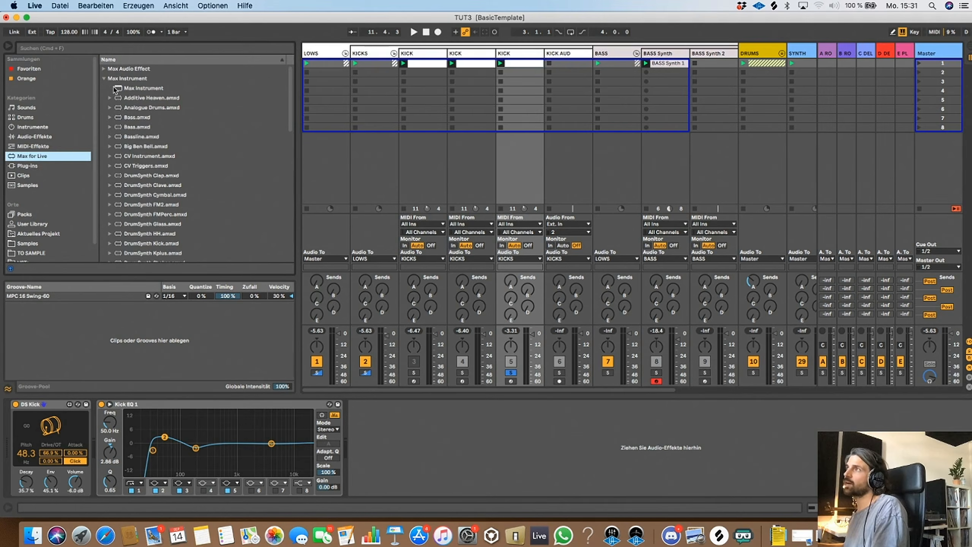
click(103, 79)
scroll(140, 140, down, 1)
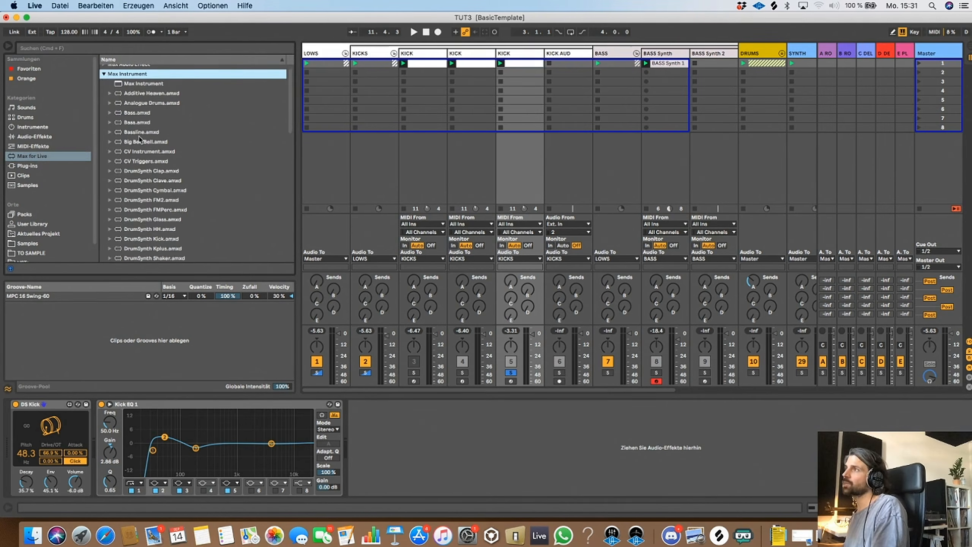
scroll(185, 215, down, 5)
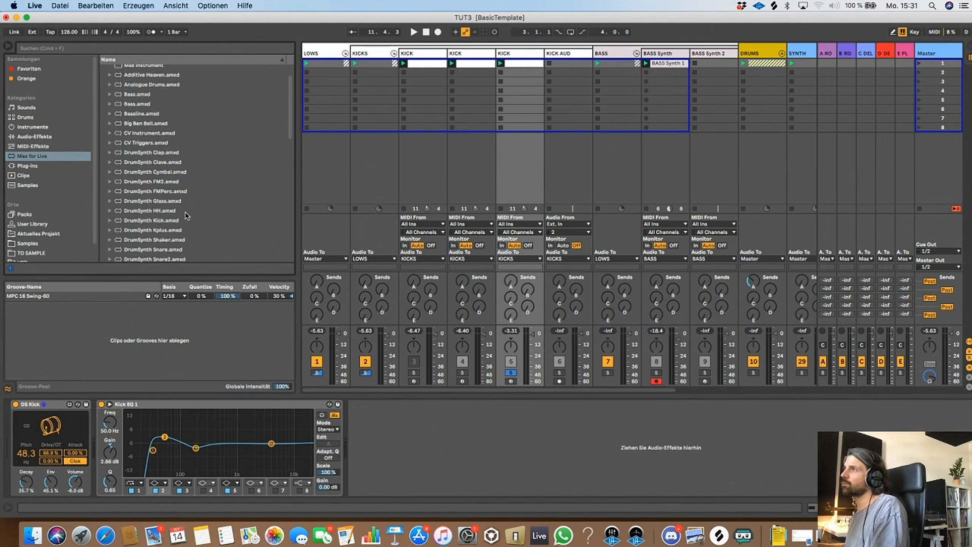
scroll(192, 212, down, 7)
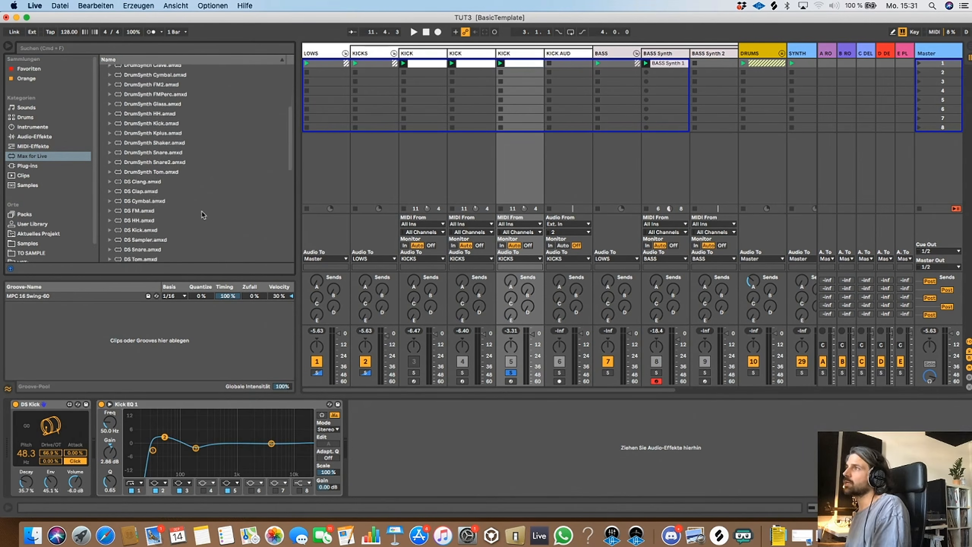
click(144, 231)
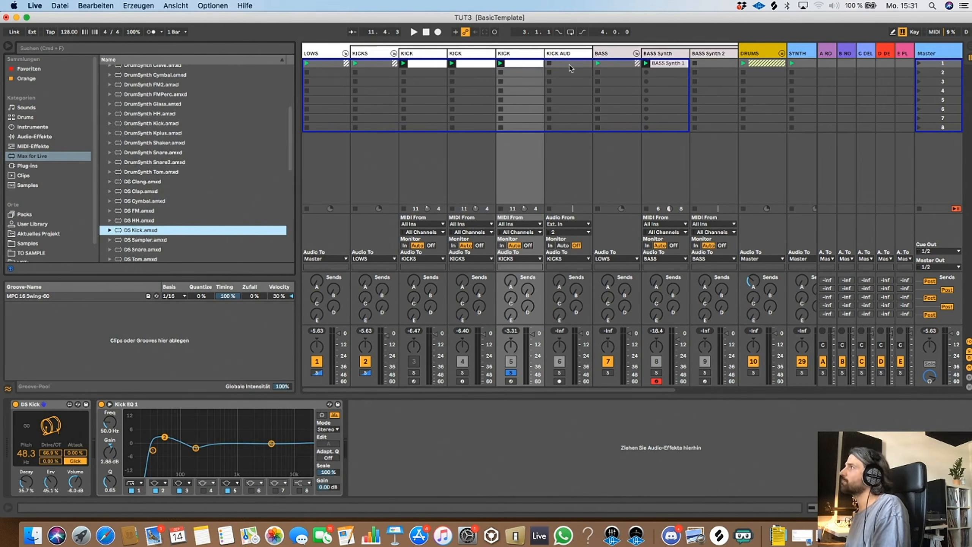
Delete the experimental KICK copy and solo the main KICK track with playback running
click(523, 55)
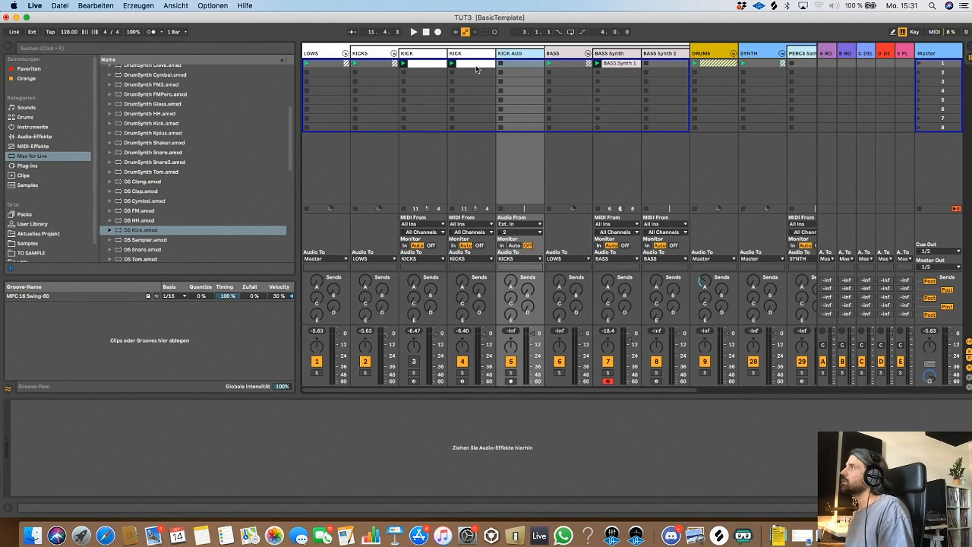
key(BackSpace)
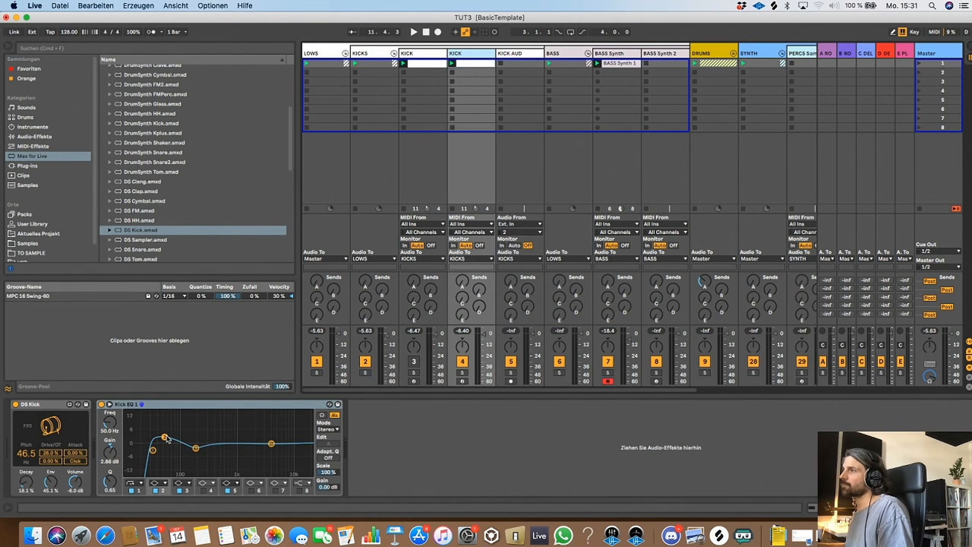
click(462, 372)
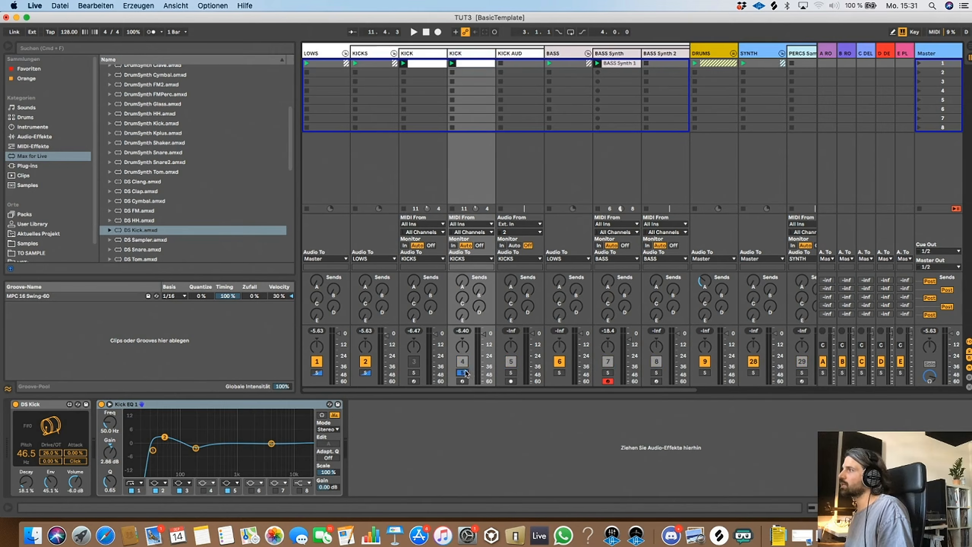
key(space)
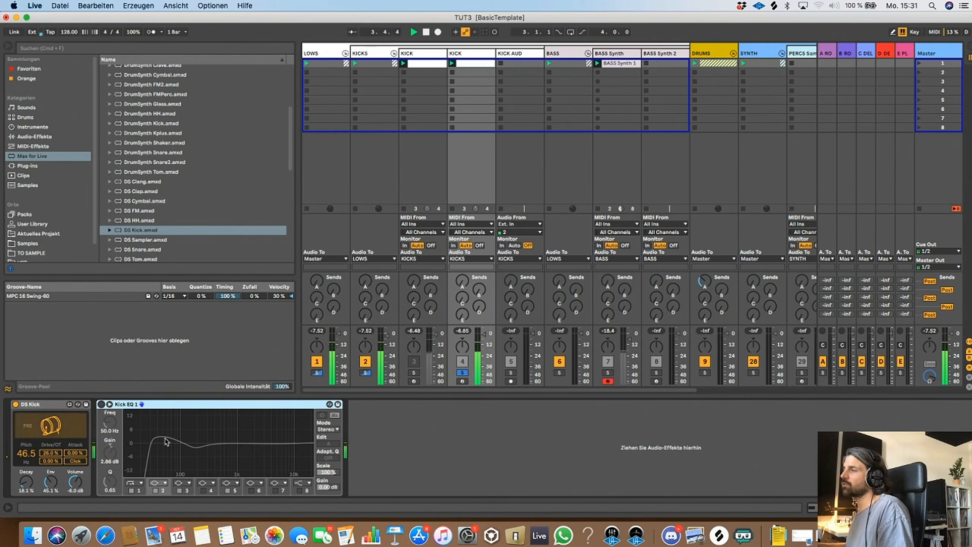
Compare the main kick with and without Kick EQ 1 during playback, leaving the EQ enabled
click(101, 404)
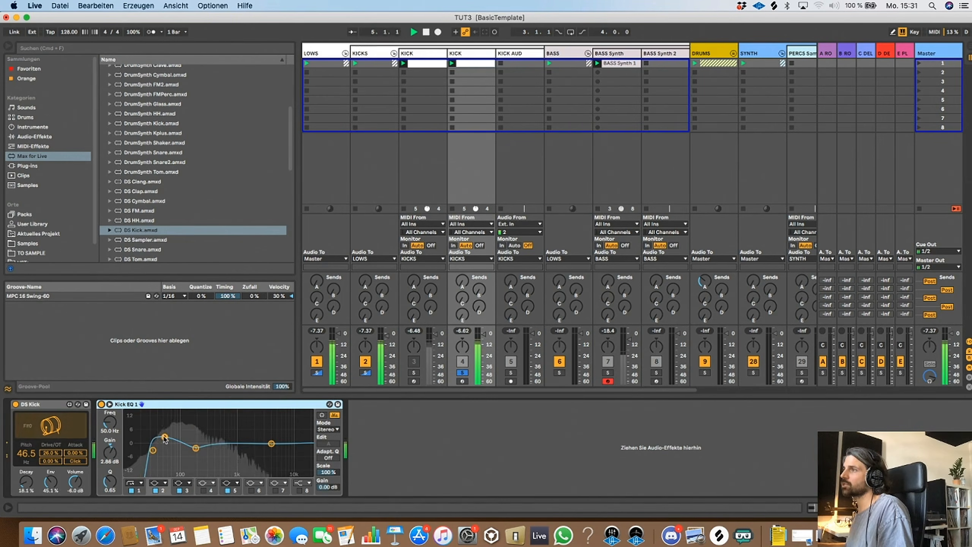
click(101, 405)
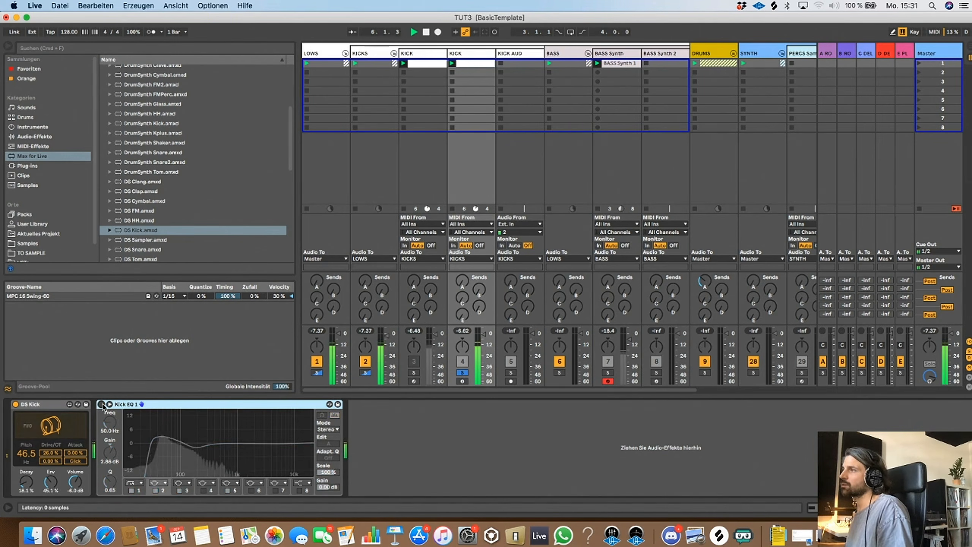
click(101, 404)
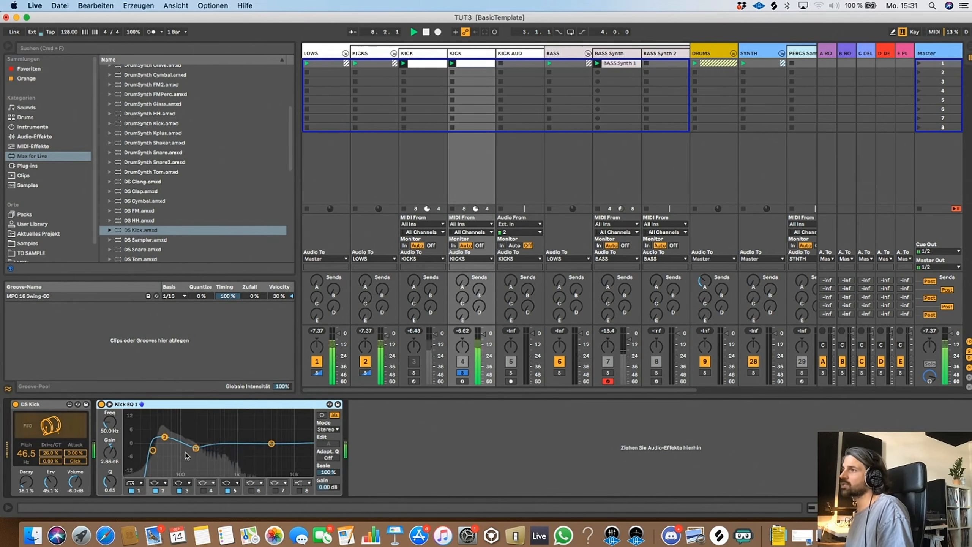
click(101, 404)
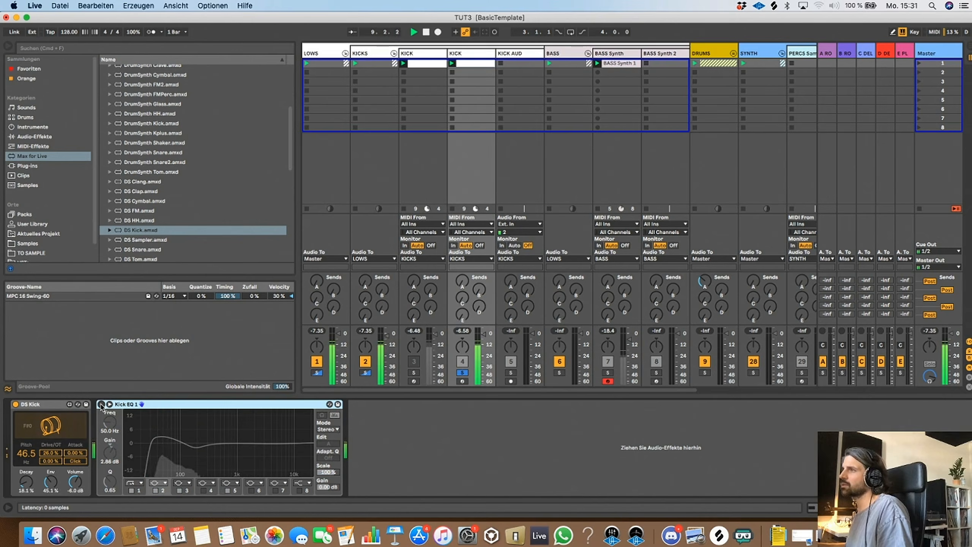
click(101, 404)
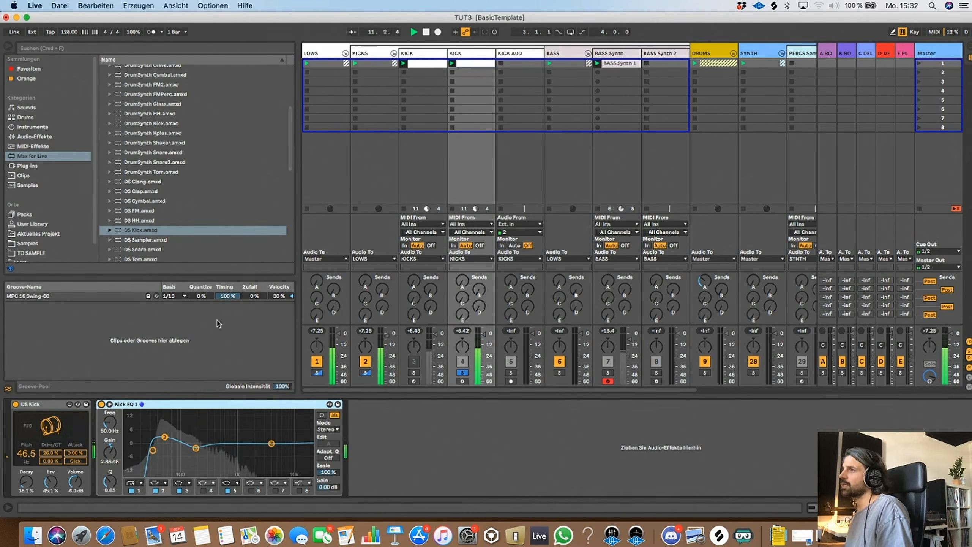
Check the low-mid band of Kick EQ 1 on the deactivated KICK track and take the main KICK out of solo
click(627, 57)
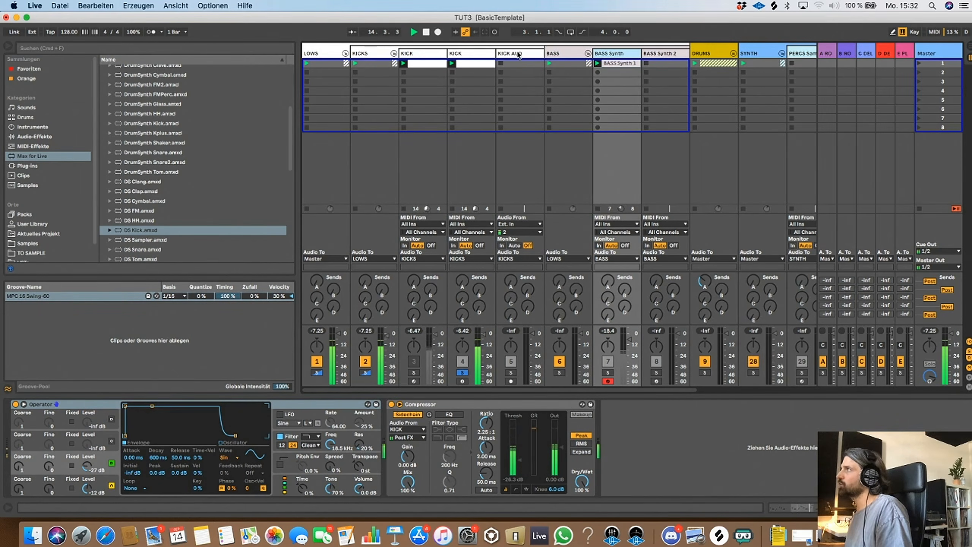
click(421, 53)
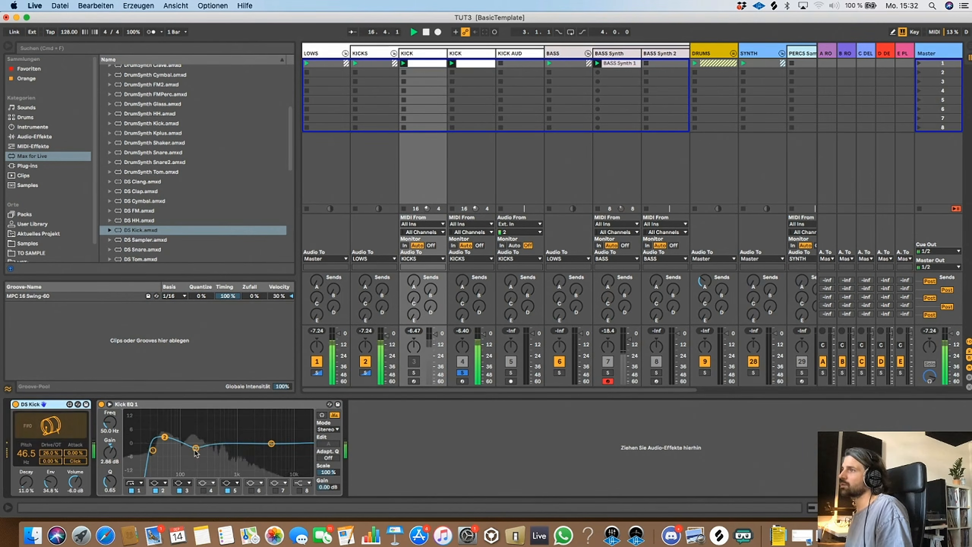
click(196, 448)
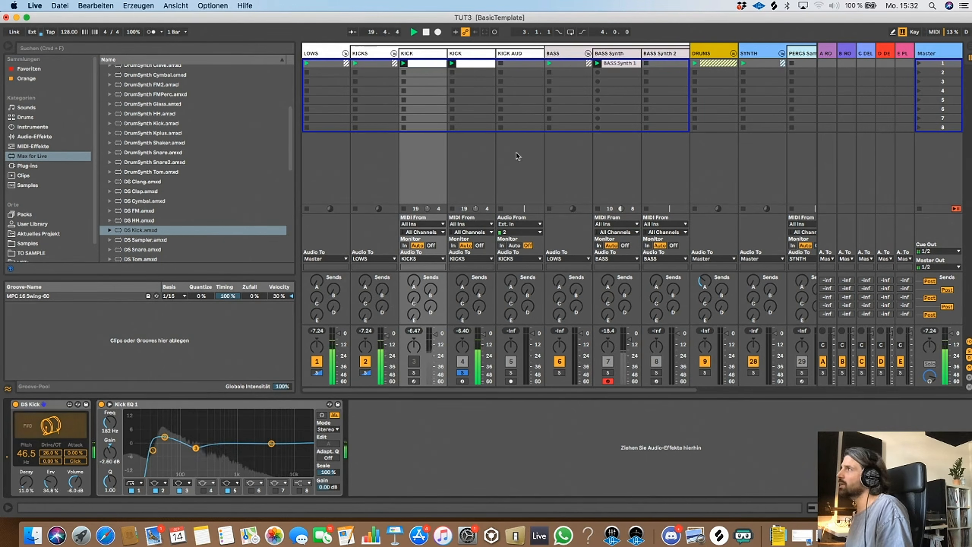
click(462, 372)
Open EQ Eight's Instrument presets in the audio effects library with the BASS Synth track selected
click(630, 55)
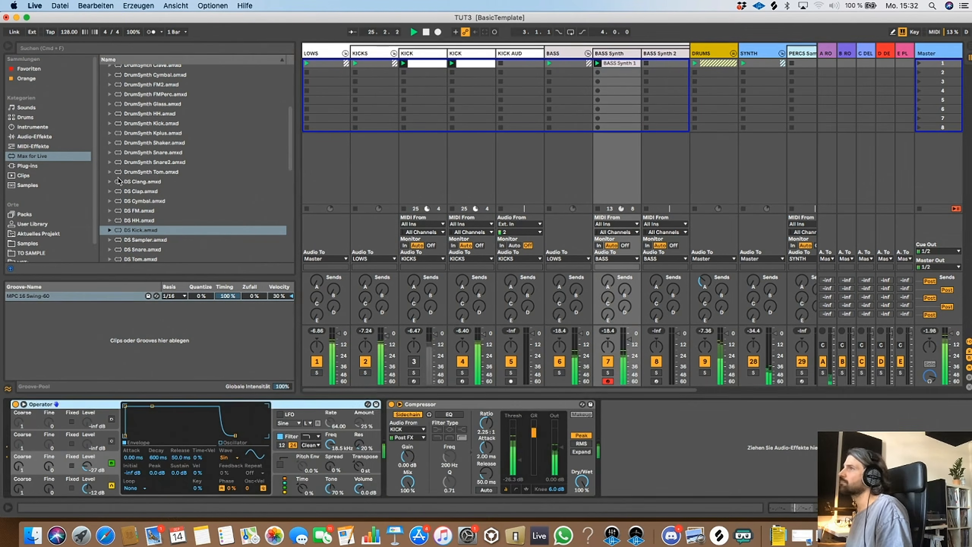
click(56, 129)
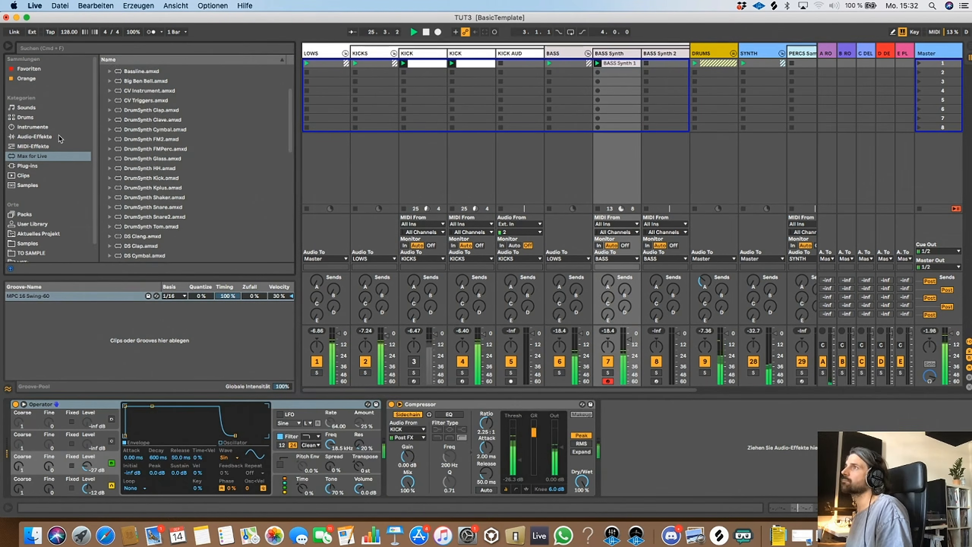
click(49, 146)
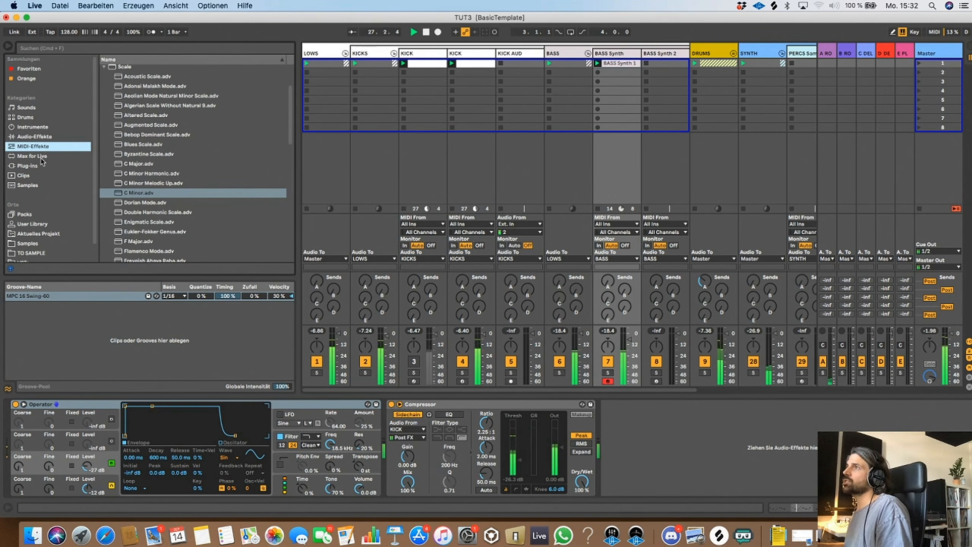
click(43, 136)
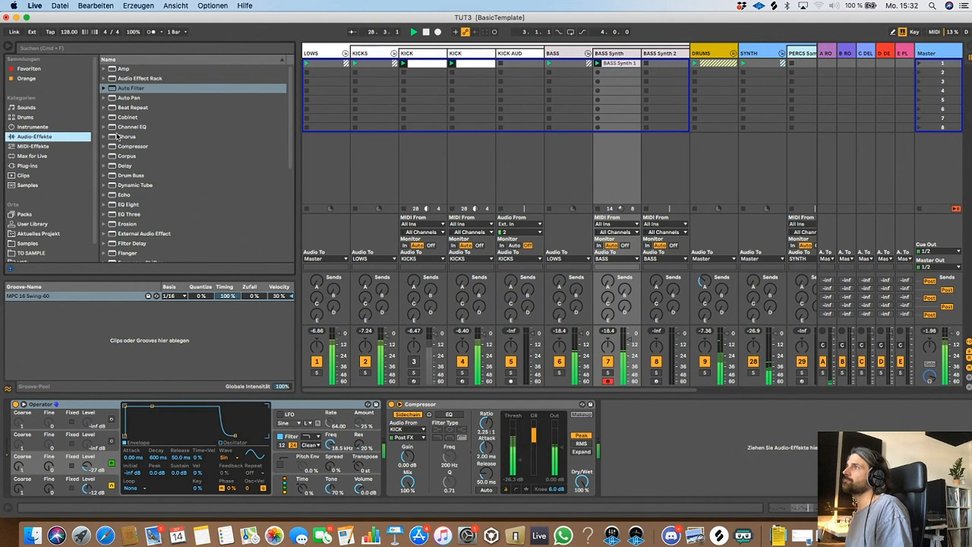
click(103, 205)
scroll(164, 184, down, 5)
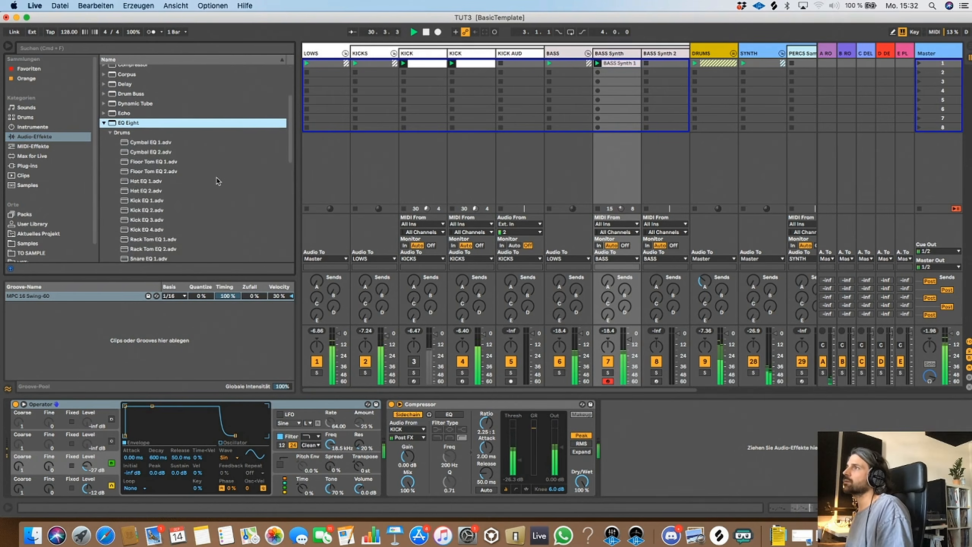
scroll(217, 180, down, 1)
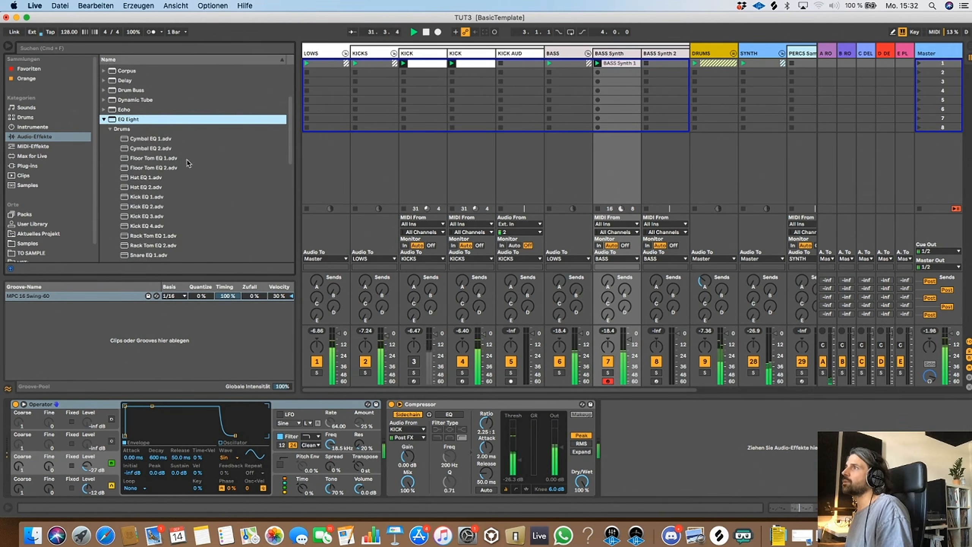
click(110, 129)
click(109, 160)
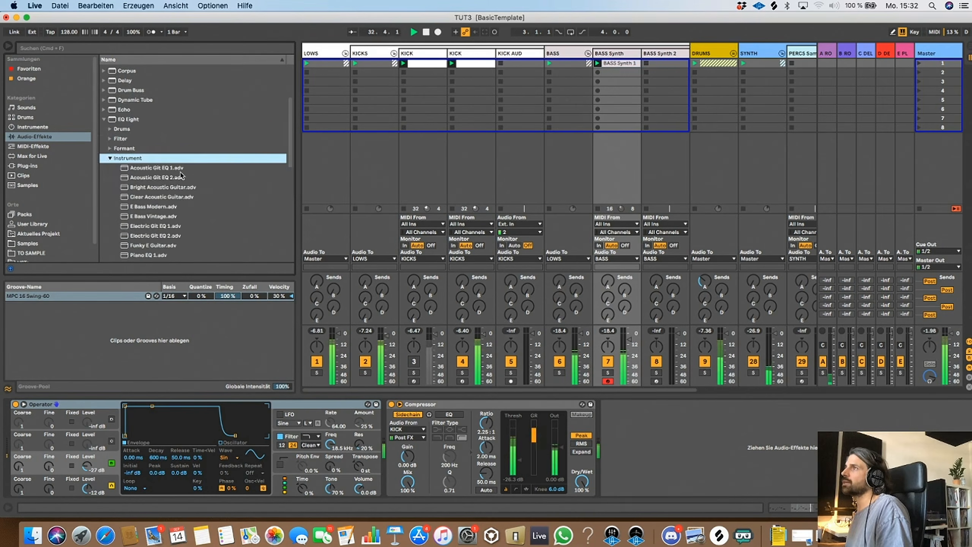
Insert the E Bass Modern EQ preset between Operator and the Compressor on BASS Synth
scroll(183, 175, down, 2)
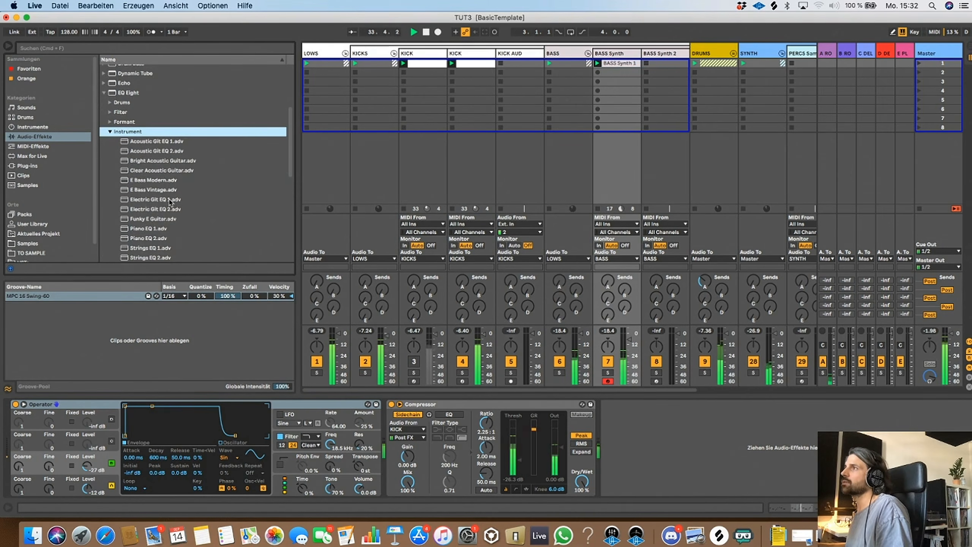
scroll(168, 207, down, 3)
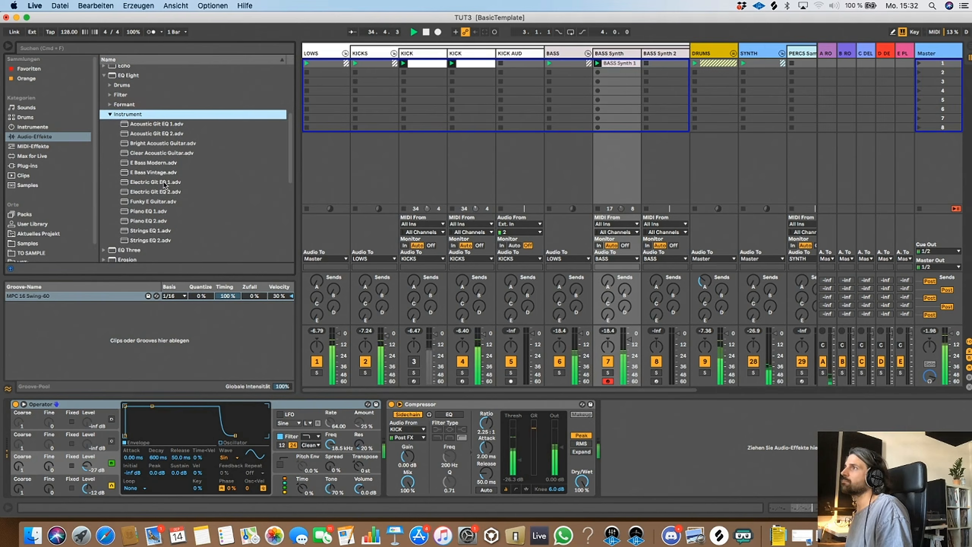
click(159, 163)
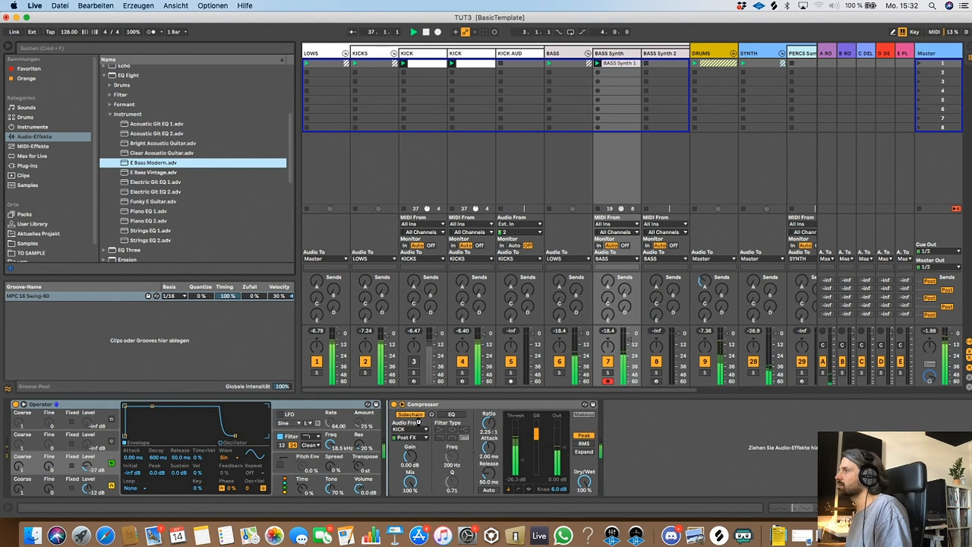
key(Return)
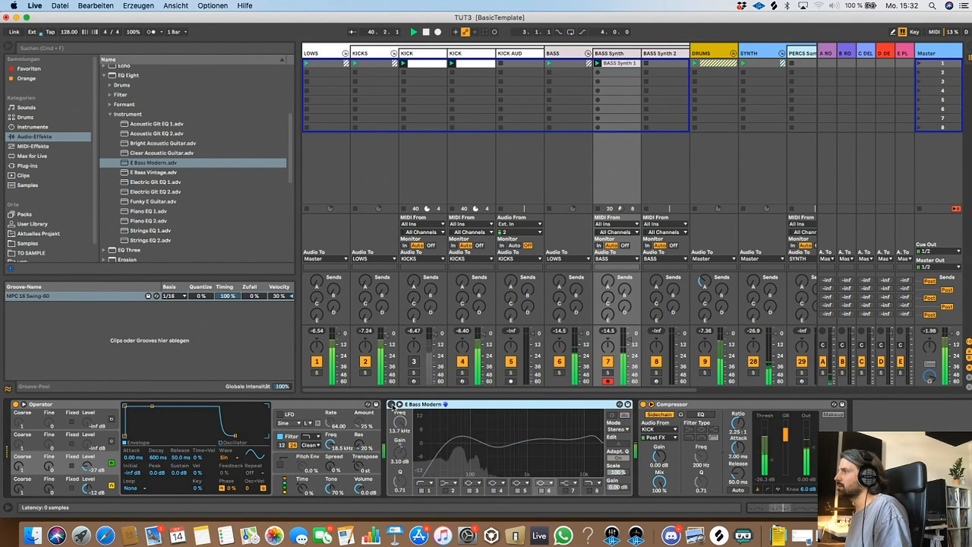
Turn the E Bass Modern high boosts into cuts, about -1.61 dB at 1.78 kHz, and compare the bass with and without the EQ
click(463, 436)
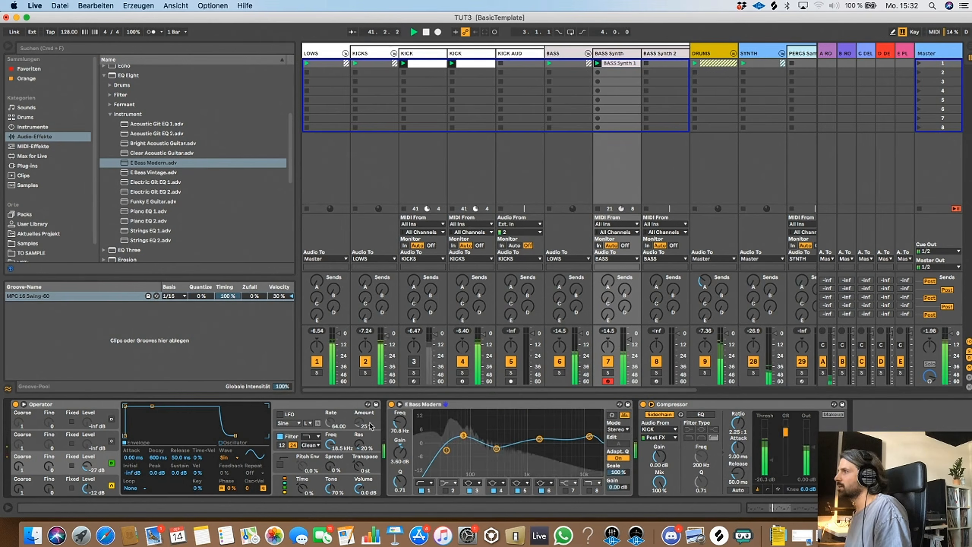
drag(590, 436, 539, 446)
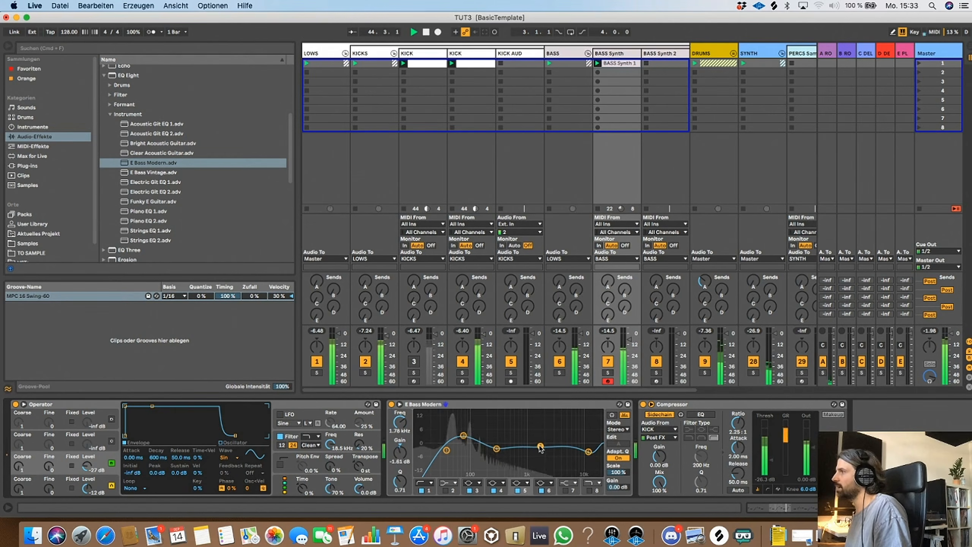
click(496, 448)
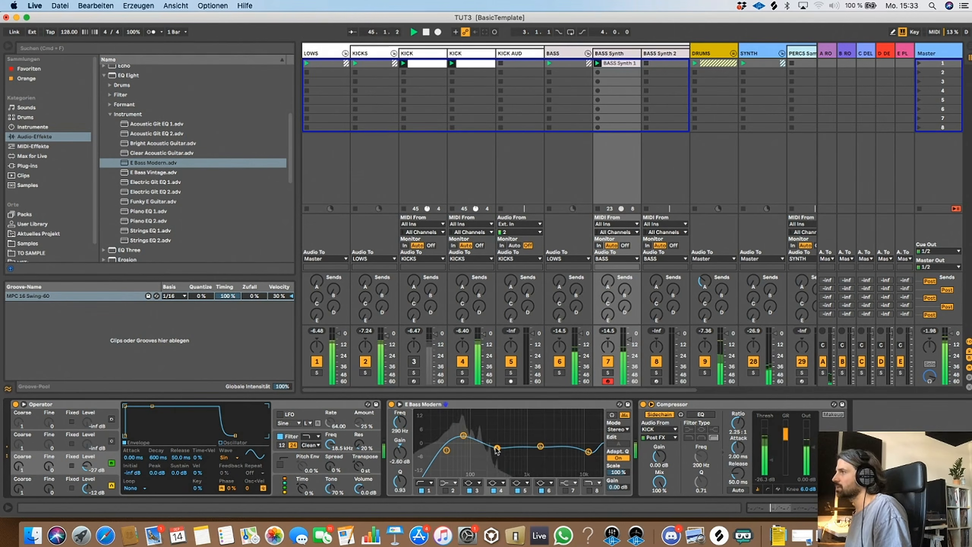
click(428, 484)
click(428, 492)
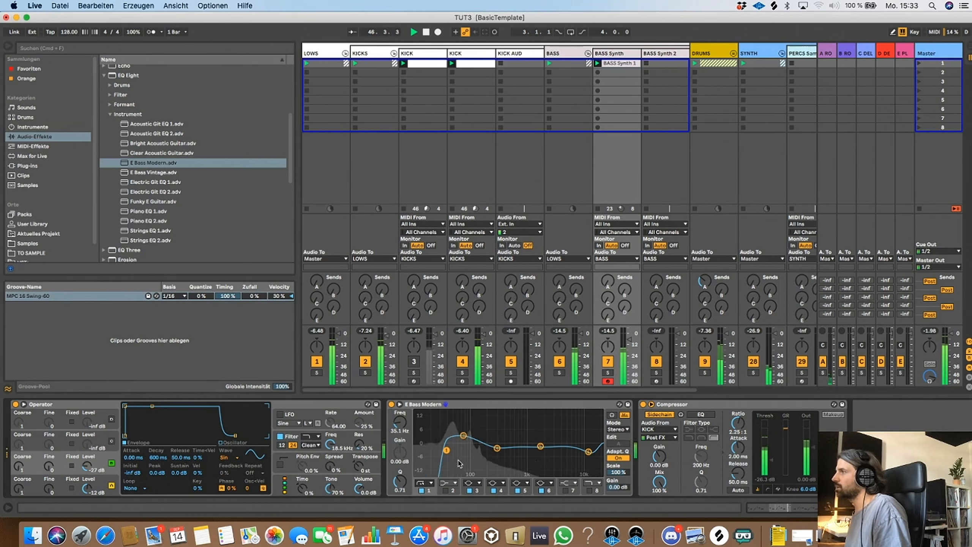
click(391, 405)
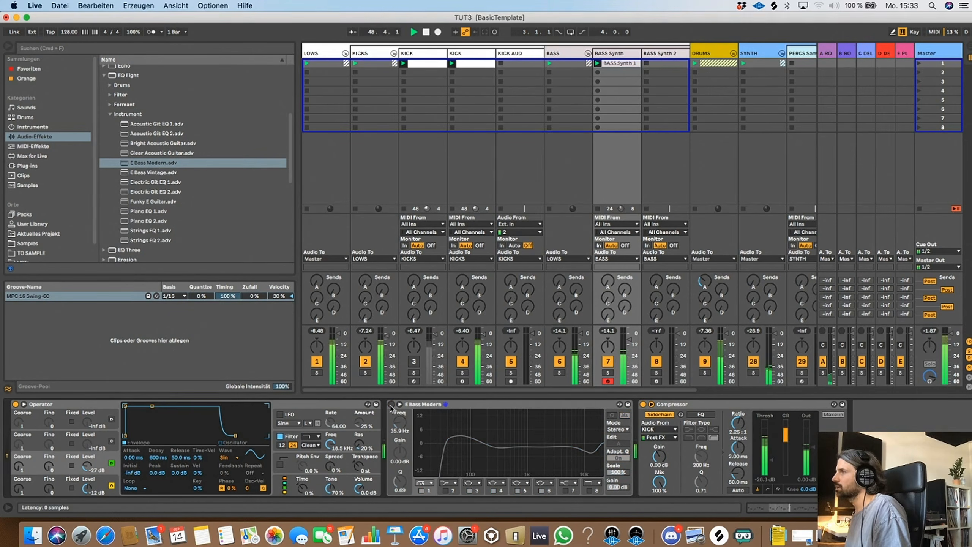
click(391, 405)
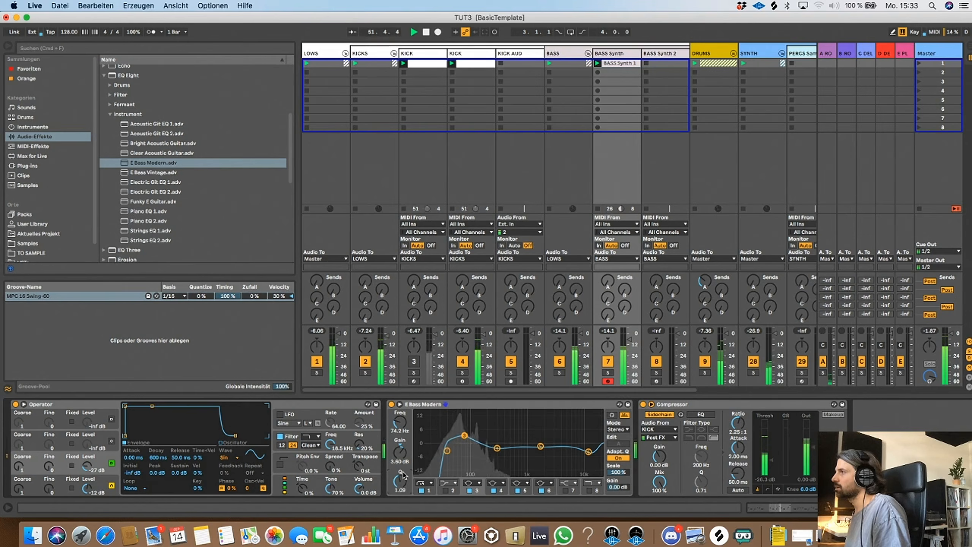
Set the bass EQ's 74.2 Hz boost to Q 1.34 and its low cut to 33 Hz, comparing the result with the EQ bypassed
drag(403, 476, 405, 469)
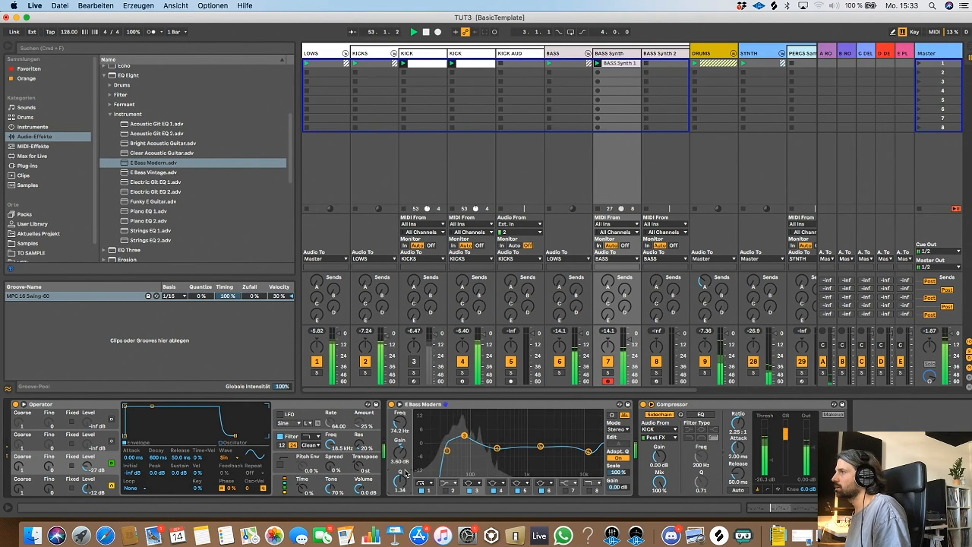
click(448, 451)
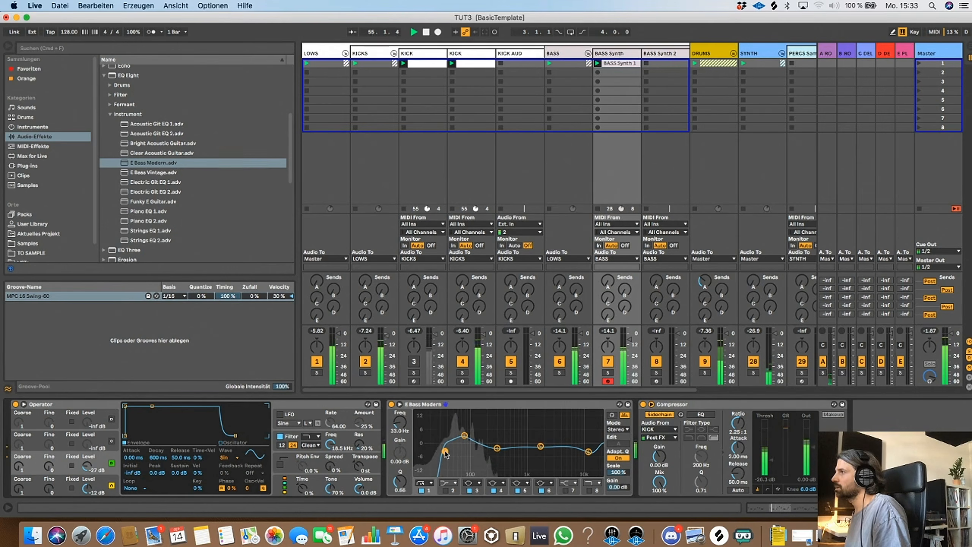
click(391, 405)
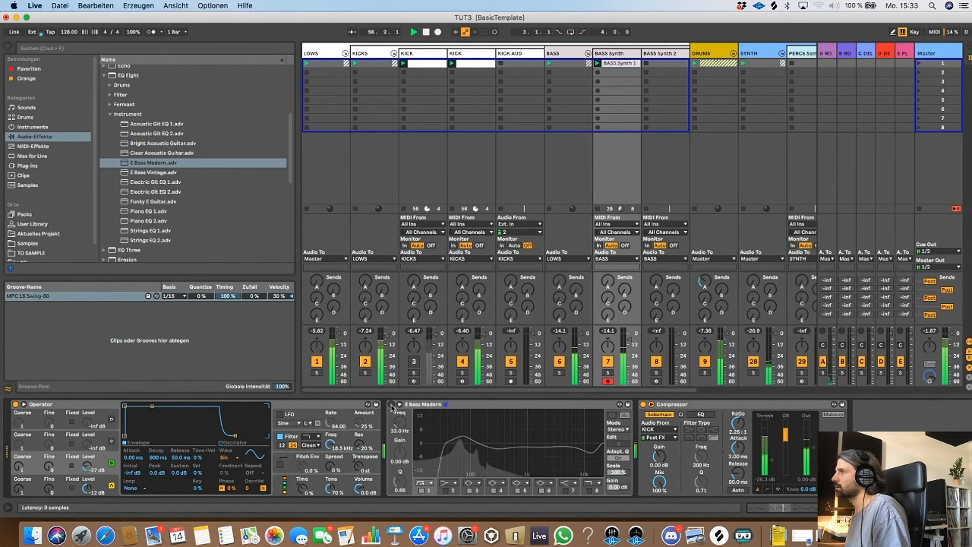
click(390, 405)
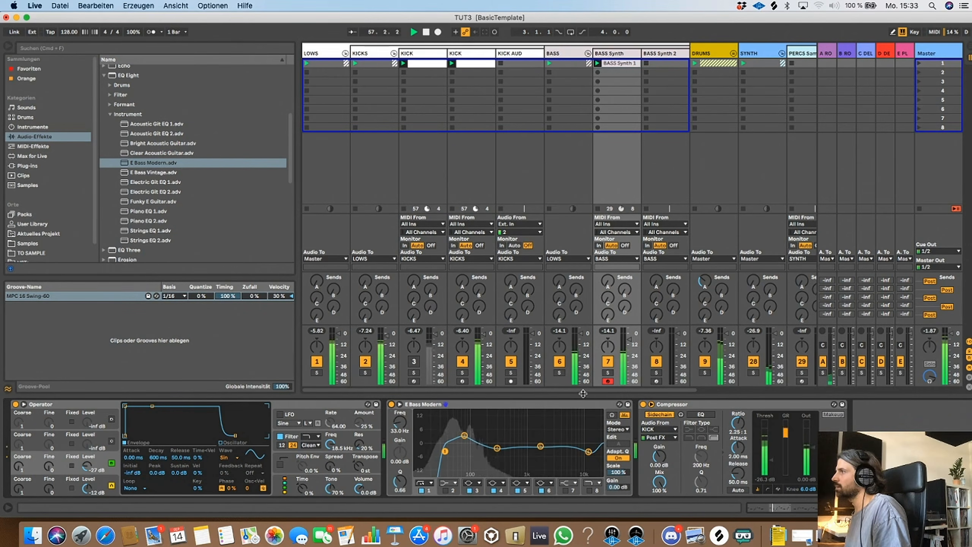
Hide the device view, stop playback and select the SYNTH VST track
key(super+alt+l)
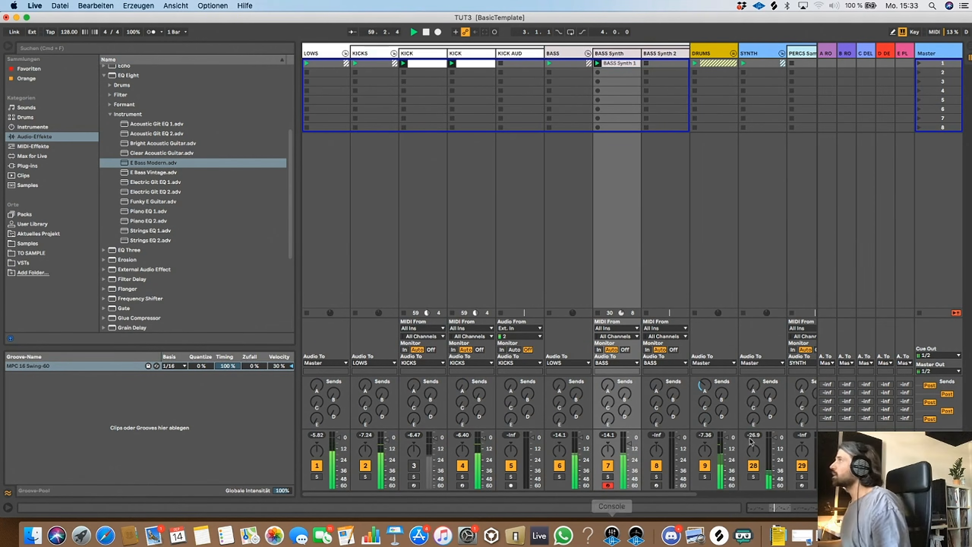
key(space)
scroll(809, 213, right, 5)
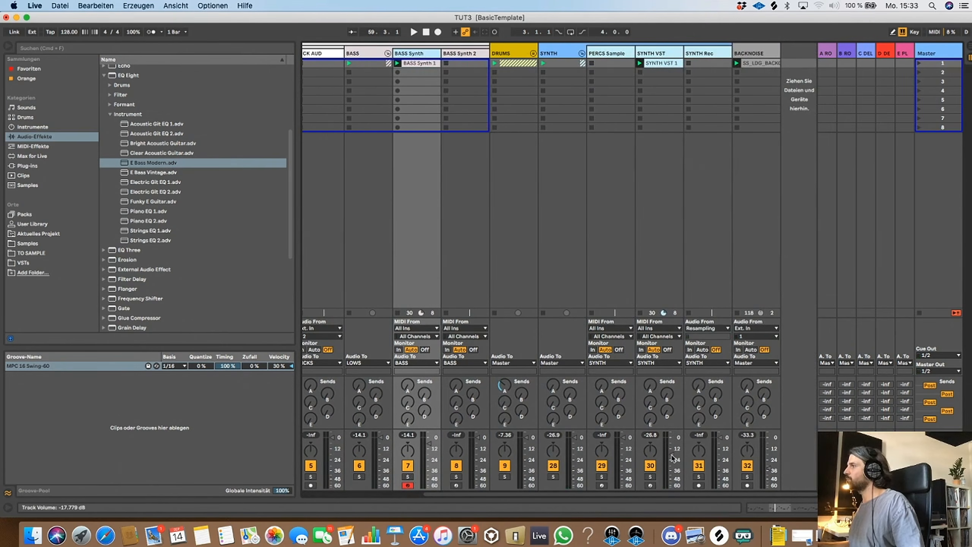
drag(672, 458, 674, 458)
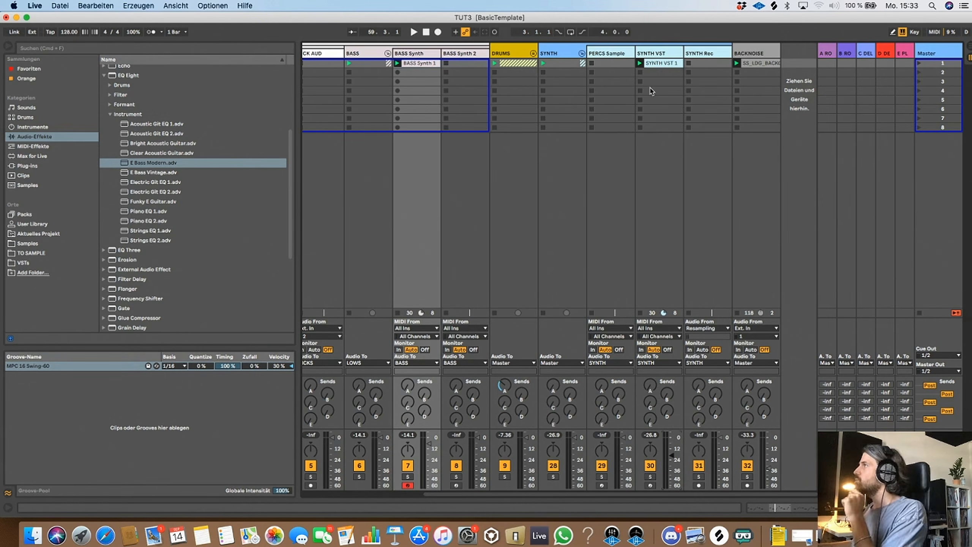
click(673, 53)
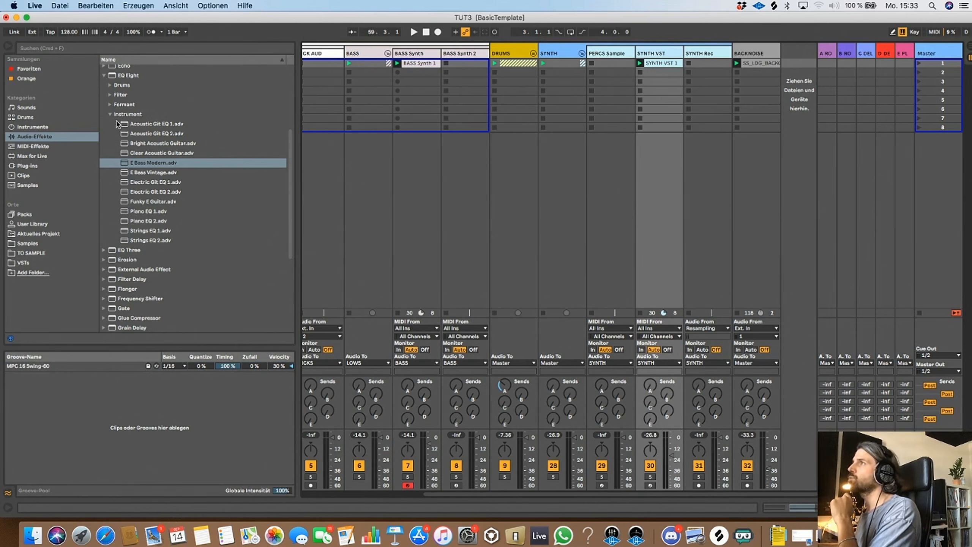
Collapse the Instrument folder and the EQ Eight presets in the audio effects library
click(110, 115)
scroll(112, 122, up, 4)
click(110, 162)
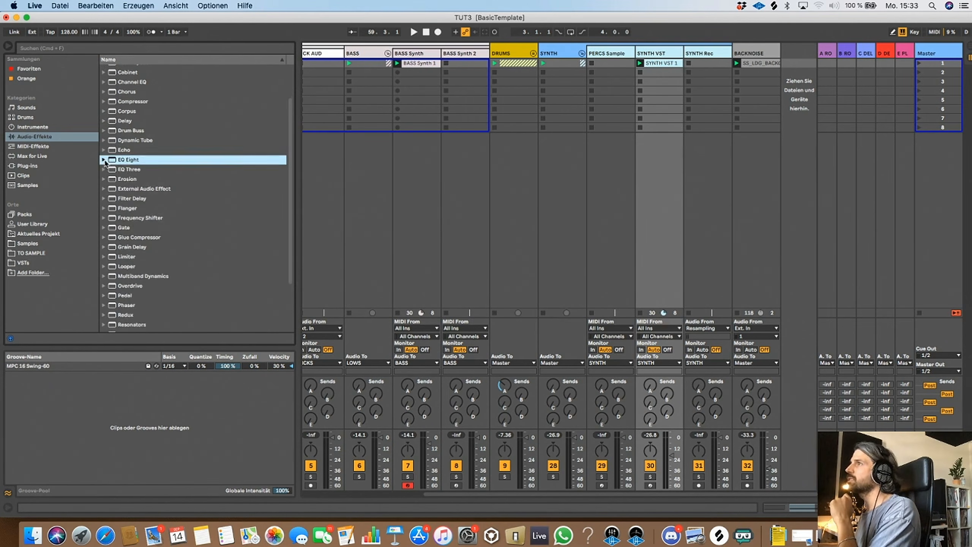
scroll(219, 182, up, 2)
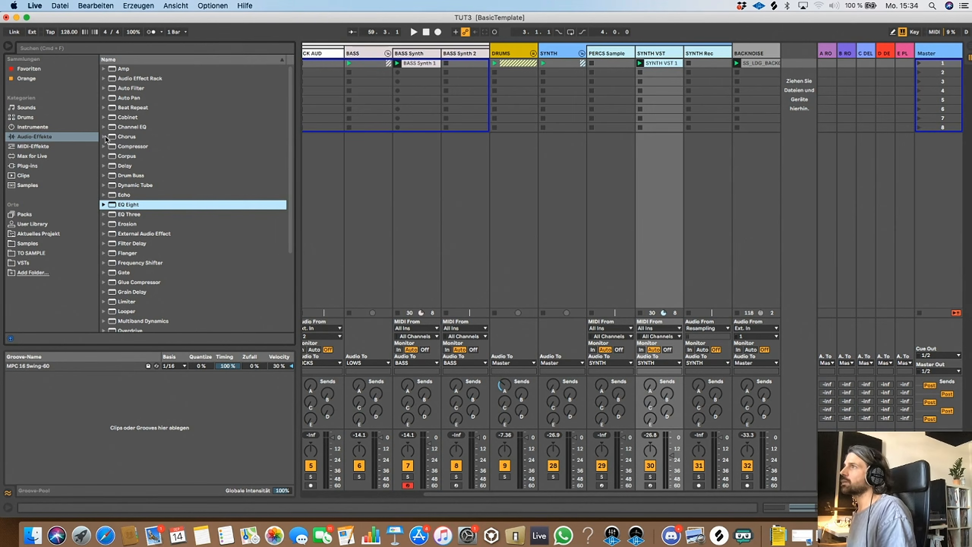
Create a new MIDI track with the Operator instrument between SYNTH Rec and BACKNOISE
click(46, 148)
click(39, 167)
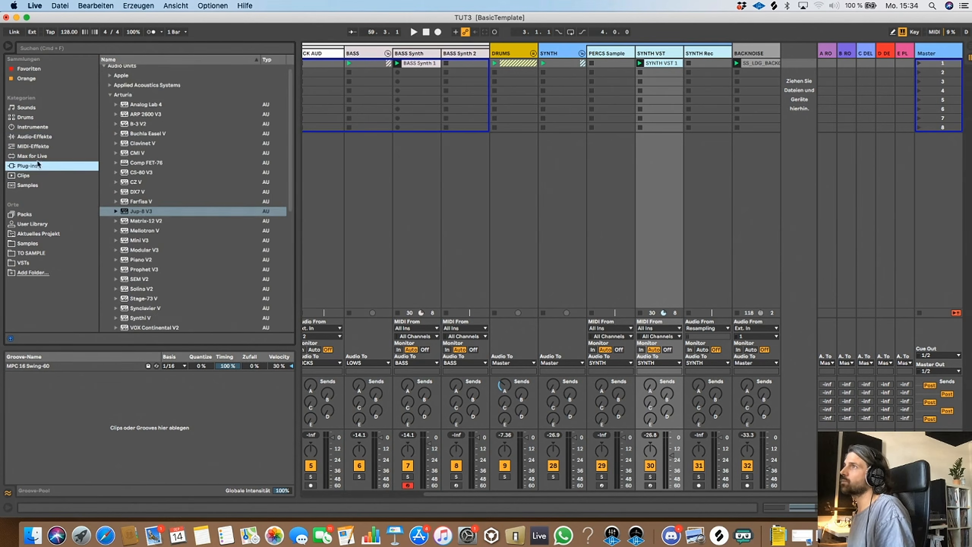
click(38, 137)
click(38, 129)
drag(126, 138, 789, 84)
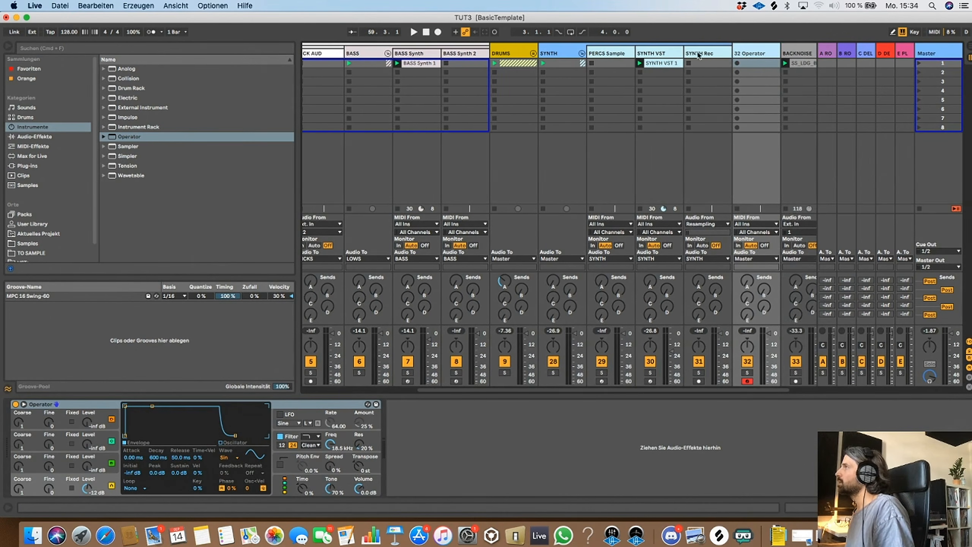
Create a new audio track and place it in the SYNTH group ahead of the Operator track
right_click(746, 55)
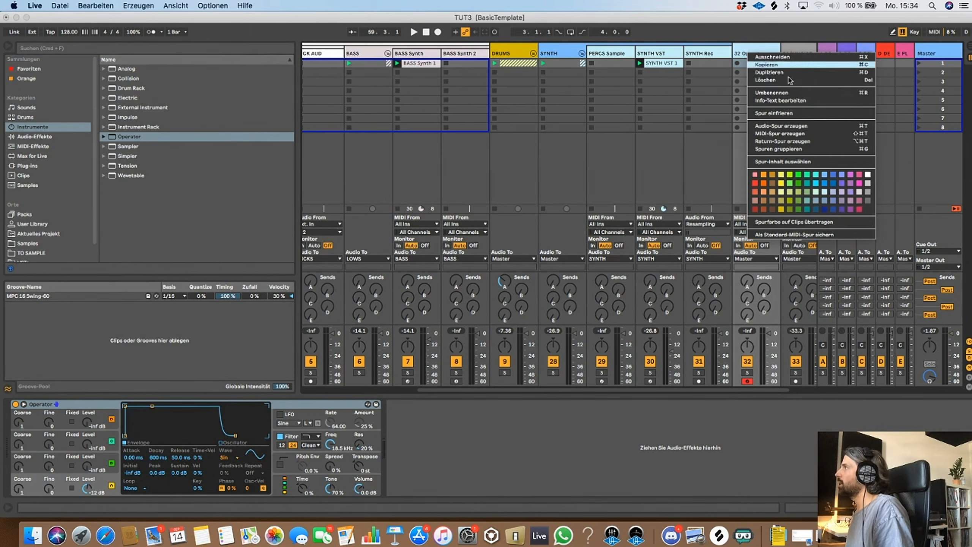
click(800, 128)
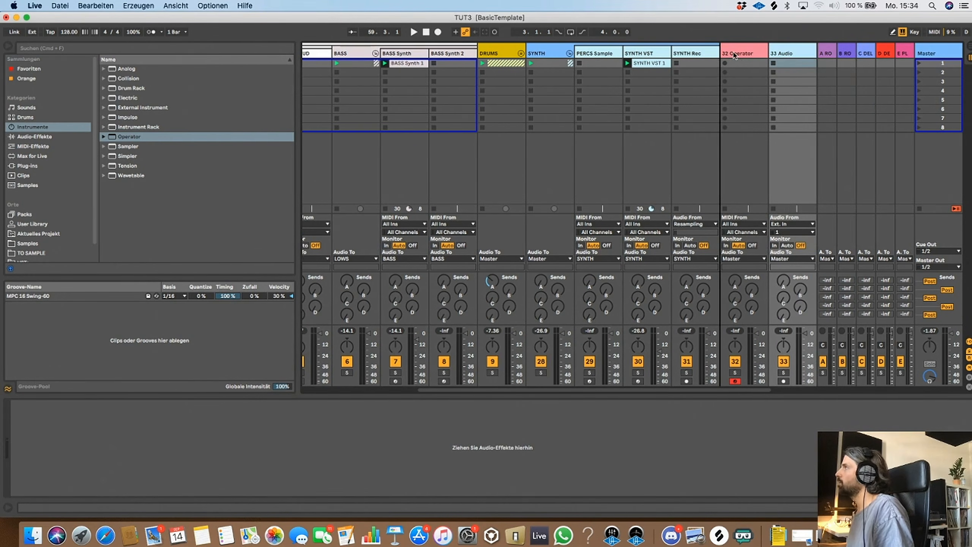
drag(734, 55, 763, 55)
click(756, 58)
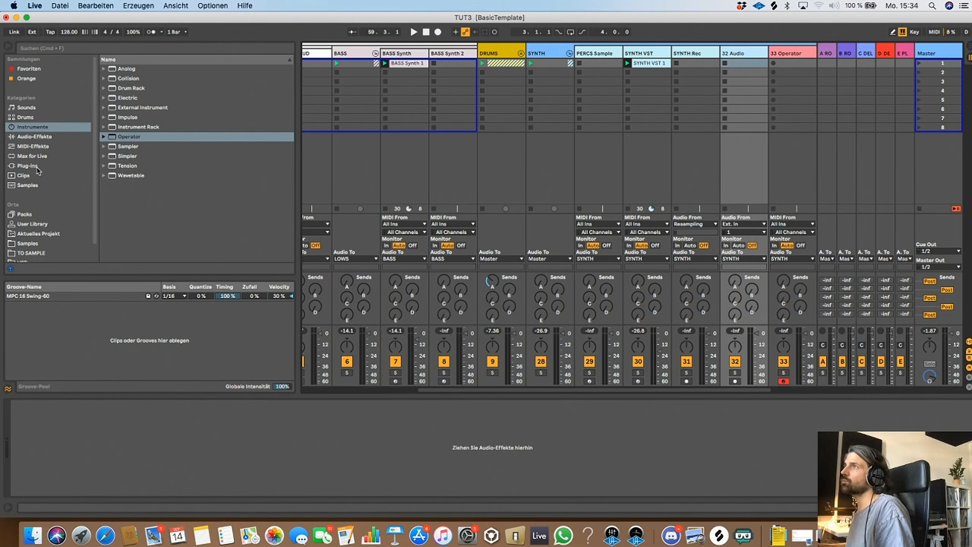
Show the plug-ins in the browser and collapse the Arturia folder
click(27, 166)
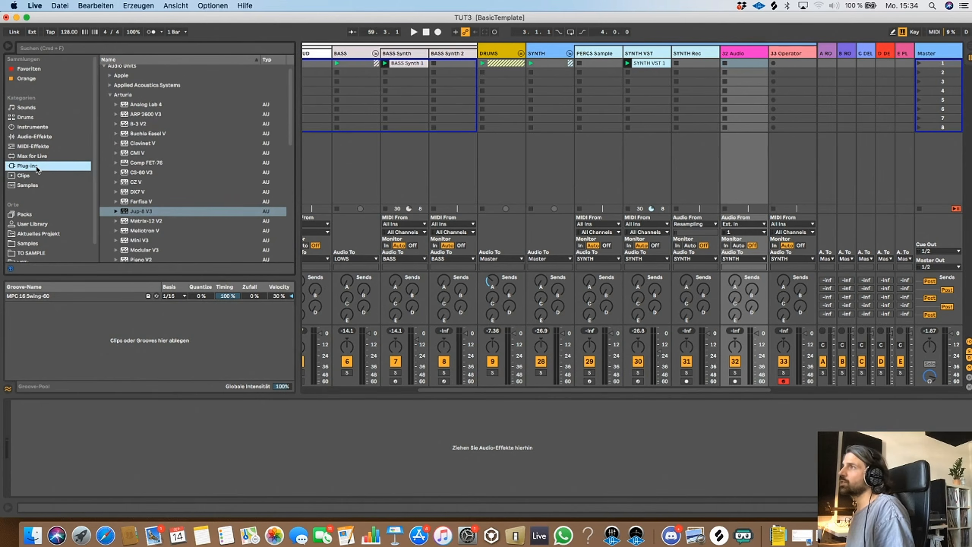
click(112, 95)
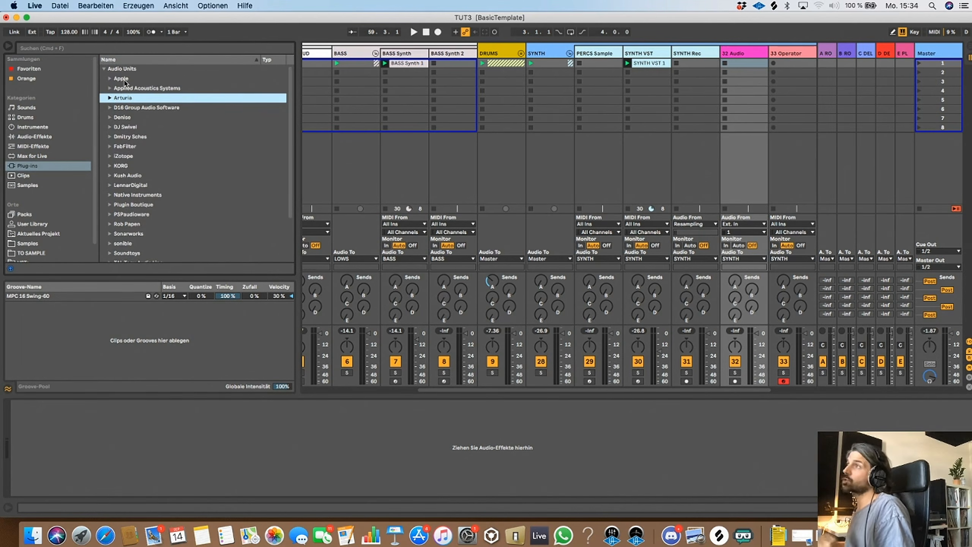
scroll(49, 209, down, 1)
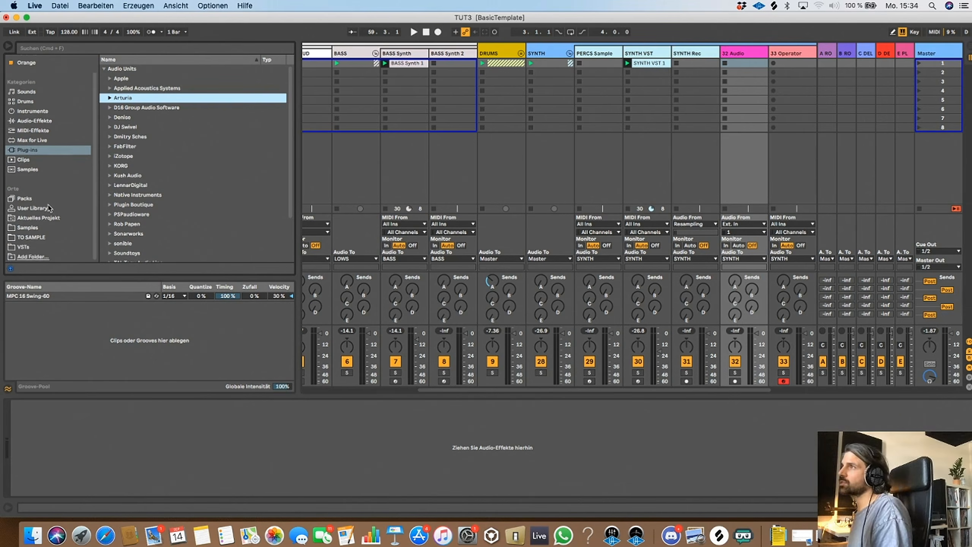
Tidy the expanded Samples folders and open the PERC_LOOPS folder within the drum loops of the LondonGround Minimal Tech sample pack
click(28, 227)
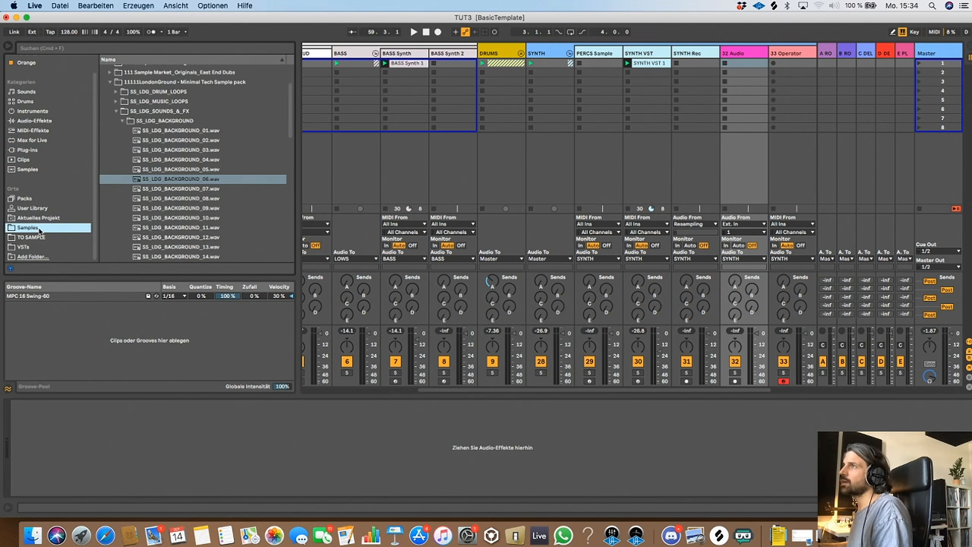
click(123, 121)
click(116, 111)
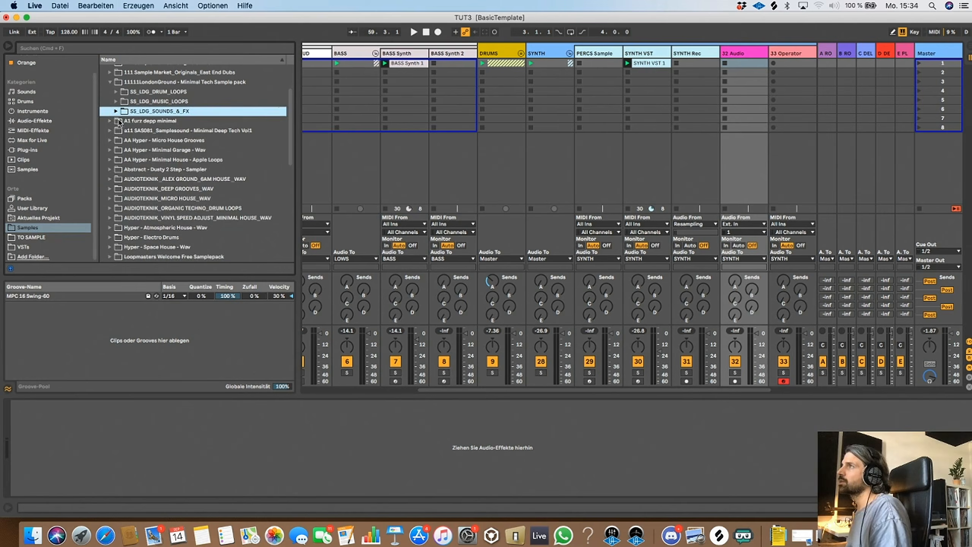
click(111, 82)
scroll(120, 118, up, 3)
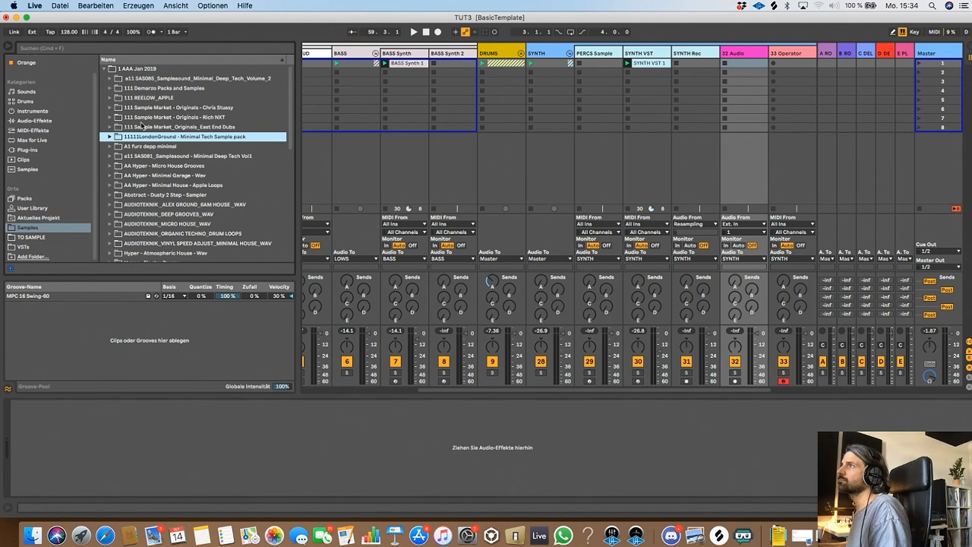
click(110, 137)
scroll(165, 163, down, 1)
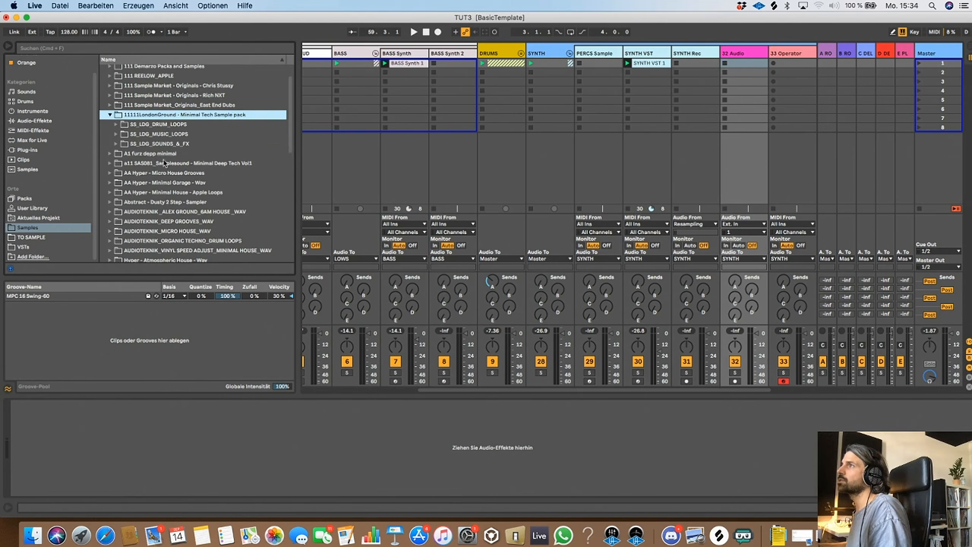
click(116, 124)
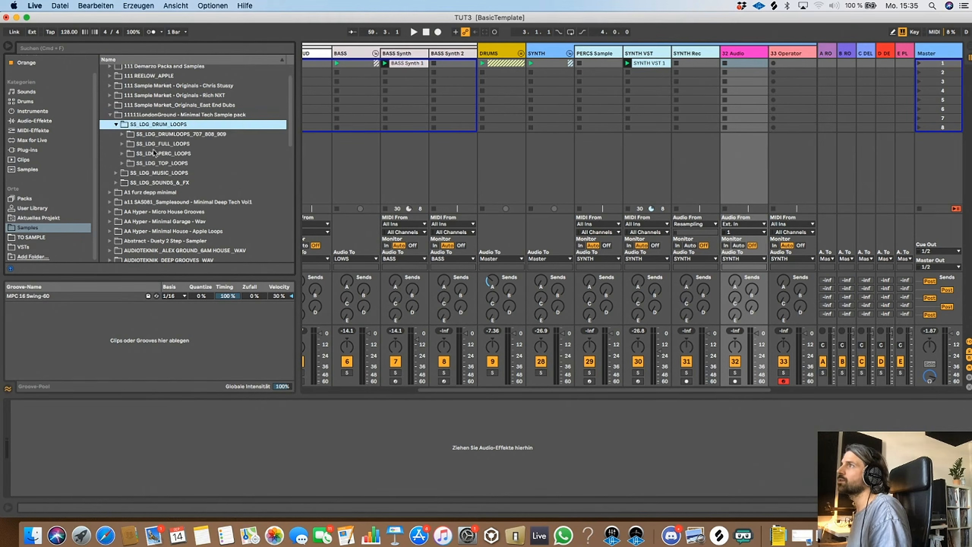
click(122, 154)
Audition the 124 and 125 percussion loops through SS_LDG_125_PERC_LOOP_04.wav
scroll(227, 190, down, 5)
click(212, 196)
scroll(212, 197, down, 1)
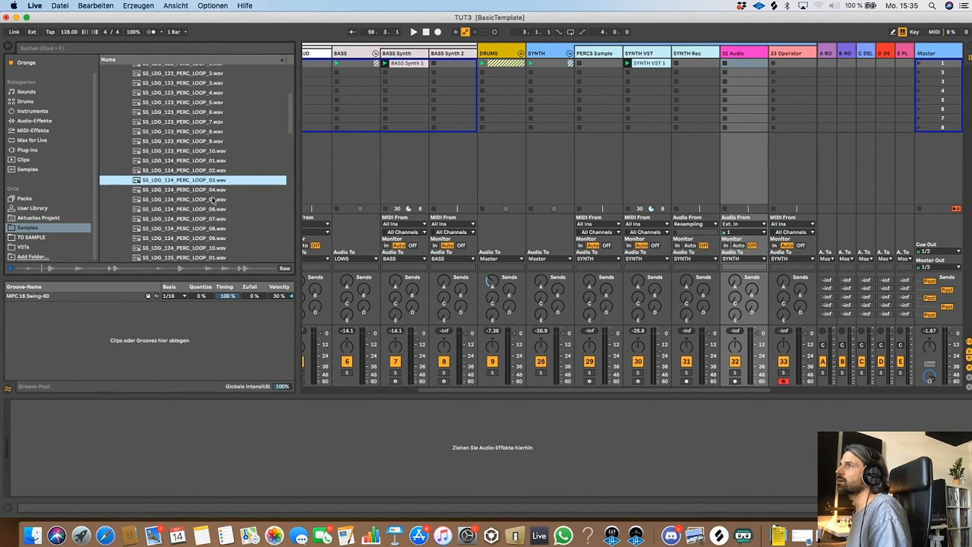
click(211, 212)
scroll(212, 213, down, 3)
click(212, 214)
scroll(212, 214, down, 2)
click(212, 214)
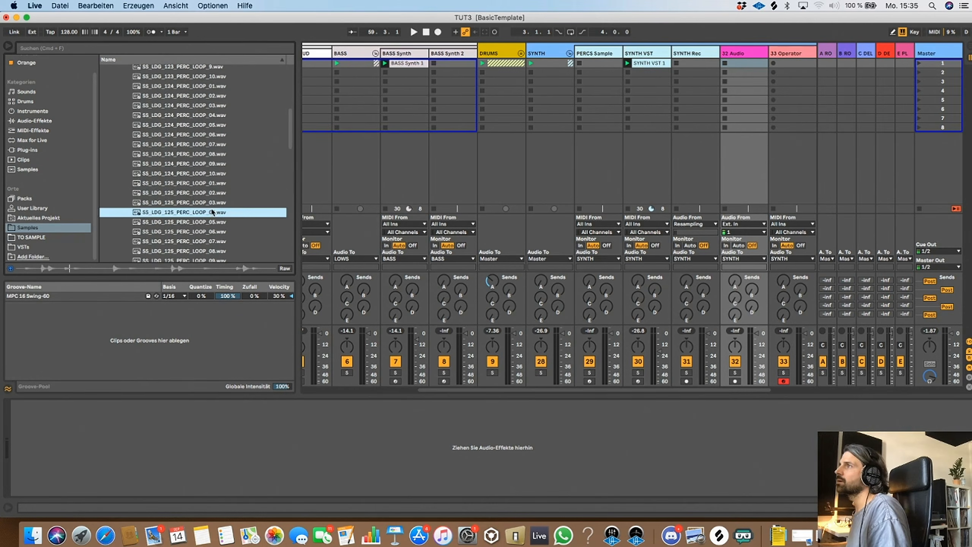
scroll(213, 214, down, 3)
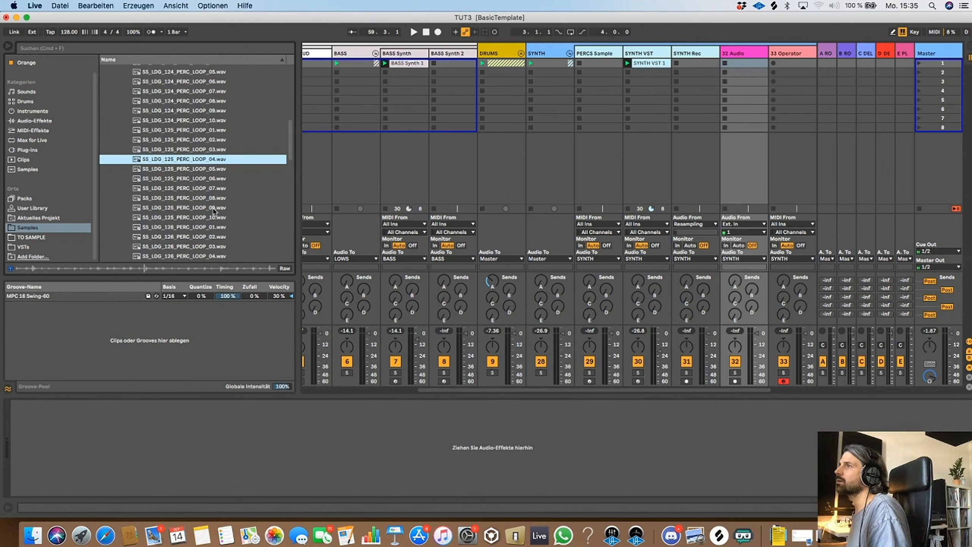
Place SS_LDG_125_PERC_LOOP_04.wav in the first slot of the empty audio track and play the clip with that track soloed
drag(211, 161, 745, 62)
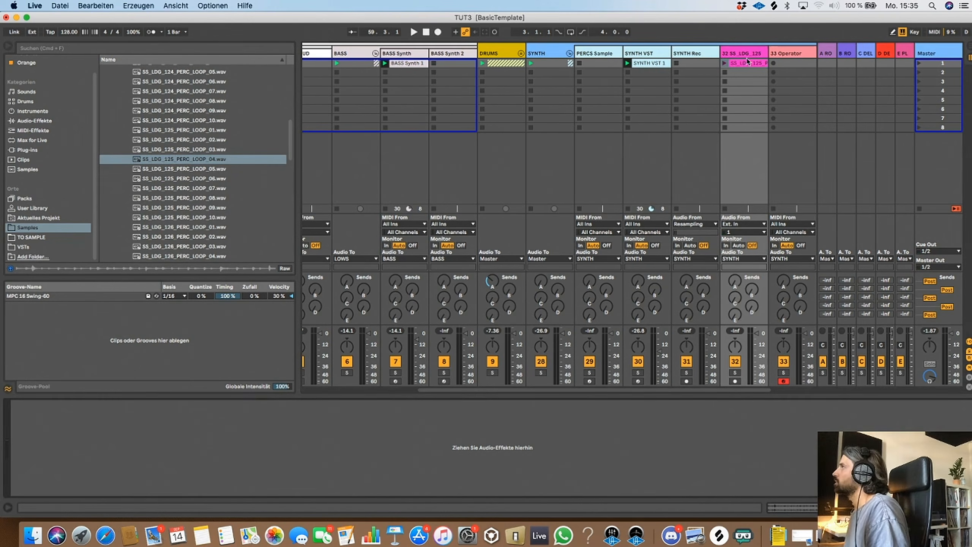
click(735, 372)
click(724, 62)
click(745, 62)
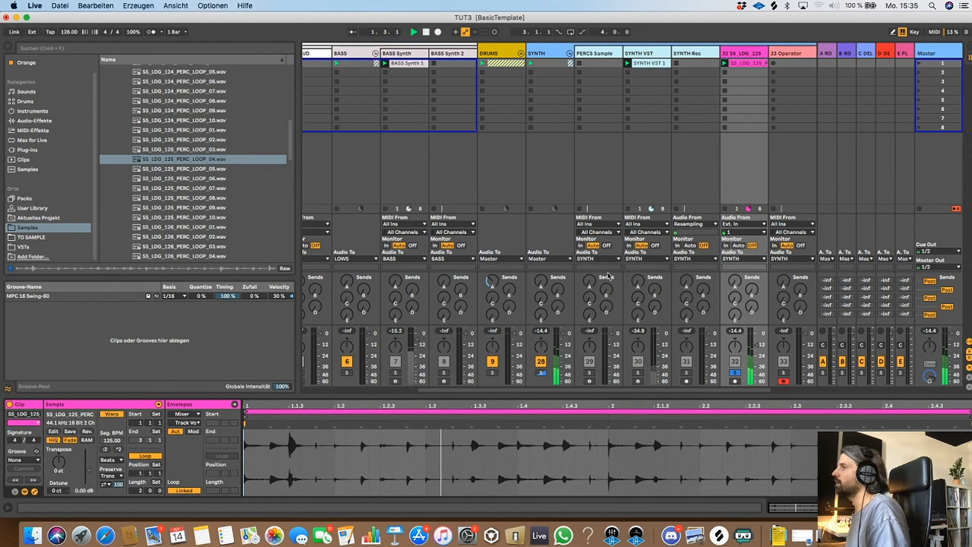
Quantize the entire waveform of the percussion loop clip
click(407, 462)
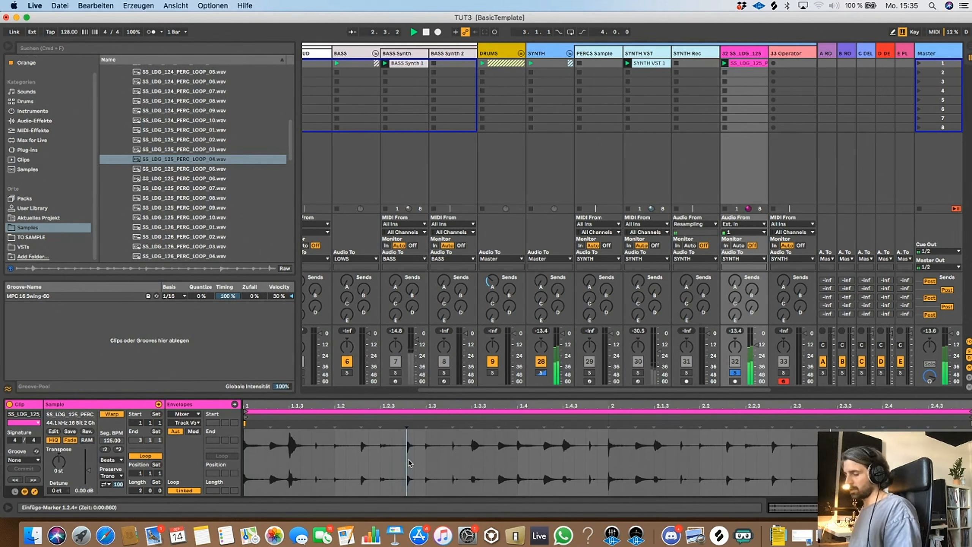
key(super+a)
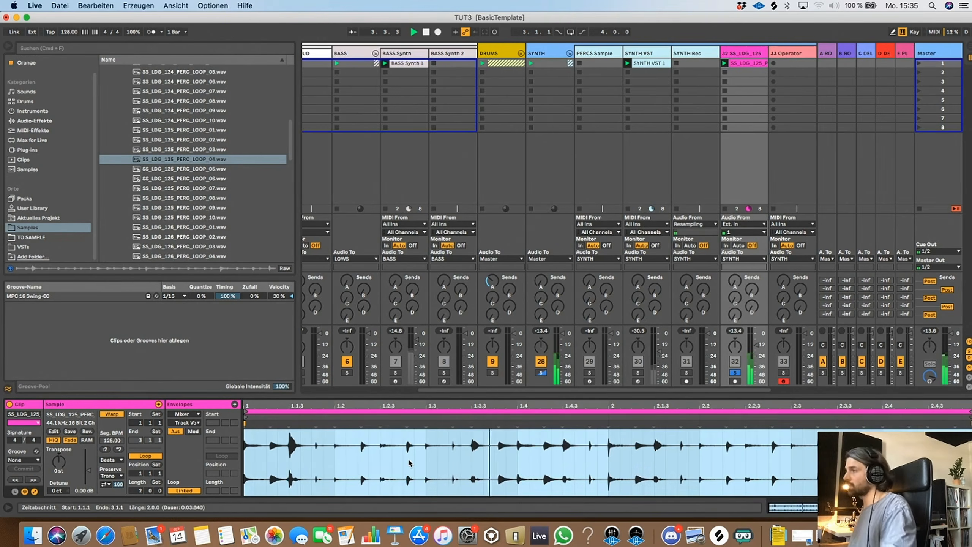
key(super+u)
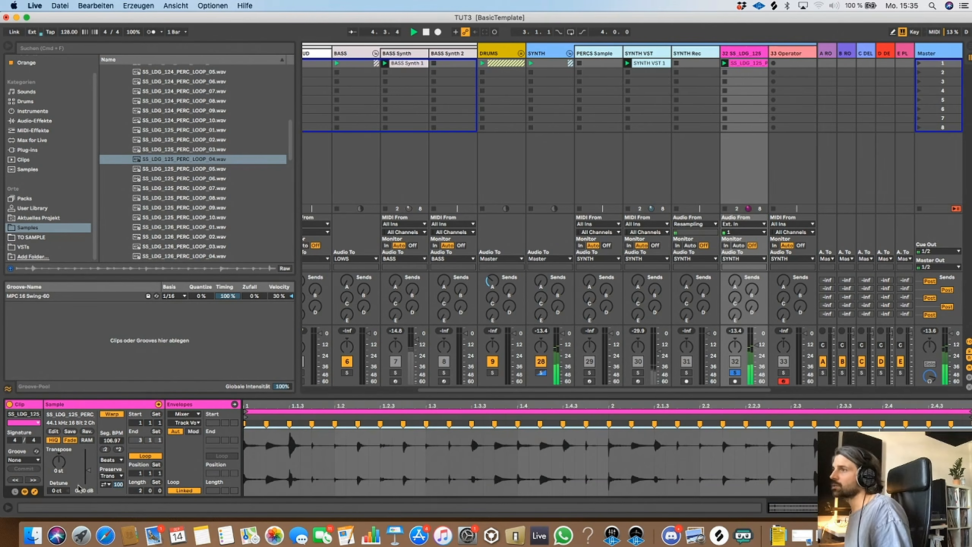
Apply the MPC 16 Swing-60 groove to the percussion clip and set its transient envelope to 58 with transient looping off
click(34, 459)
click(38, 475)
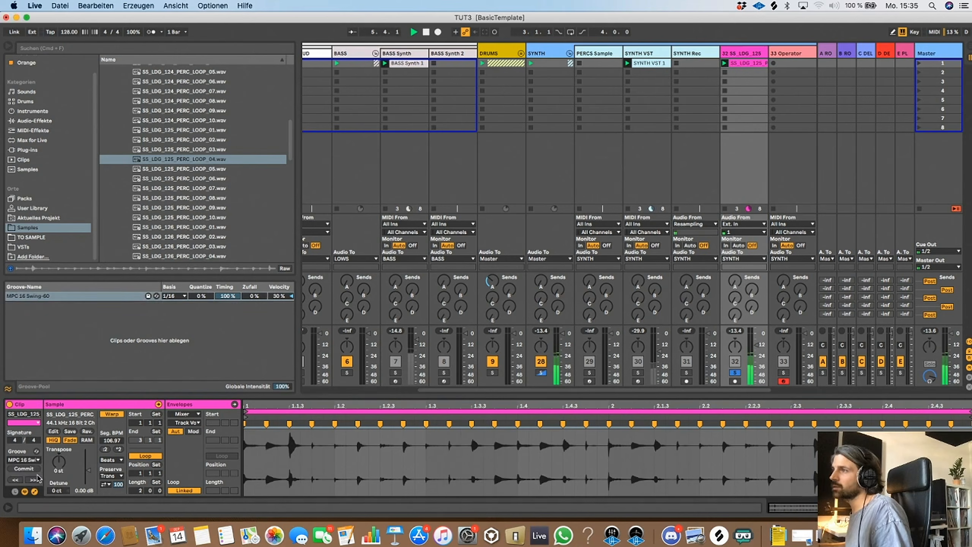
mouse_move(117, 483)
mouse_down()
mouse_move(120, 511)
mouse_move(120, 489)
mouse_up()
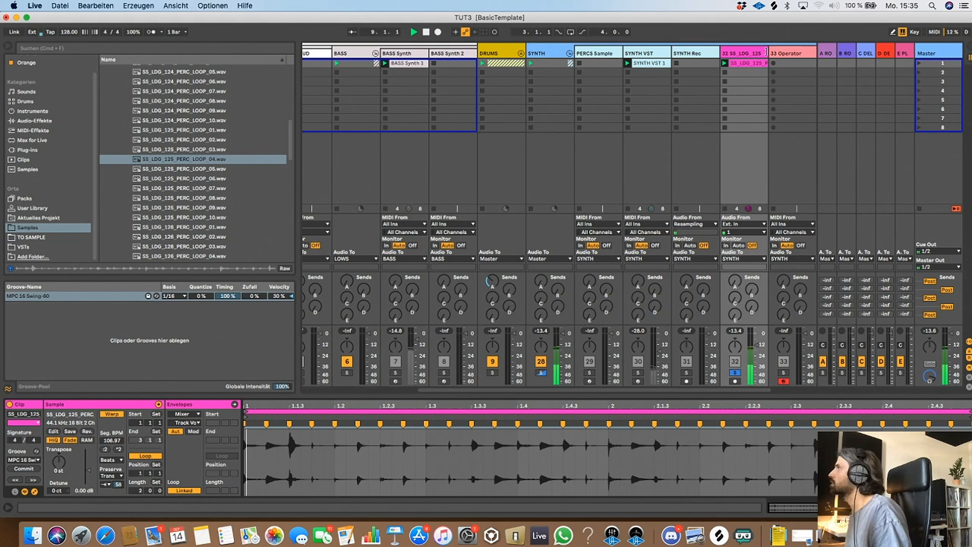
Add a Vocoder audio effect to the percussion loop track
click(34, 130)
click(34, 121)
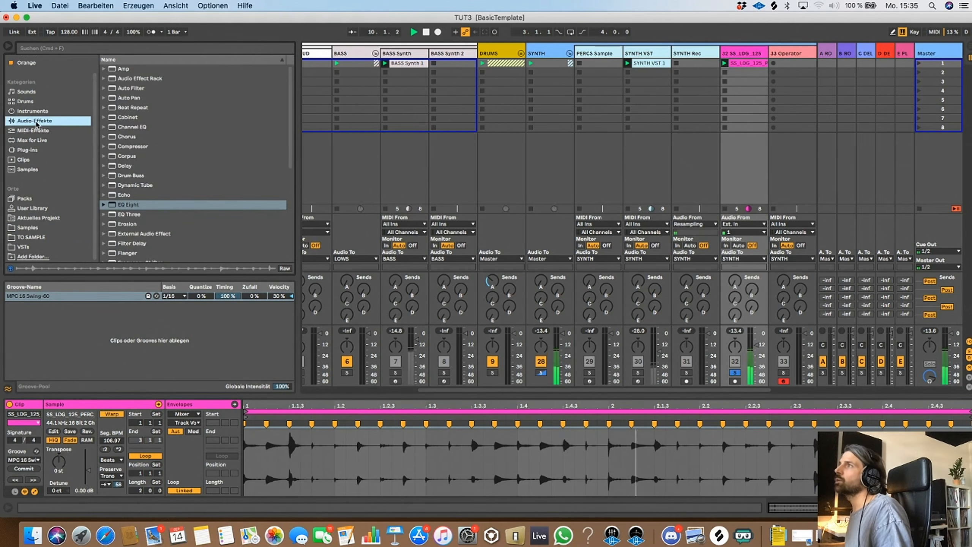
scroll(58, 136, up, 1)
scroll(126, 150, down, 10)
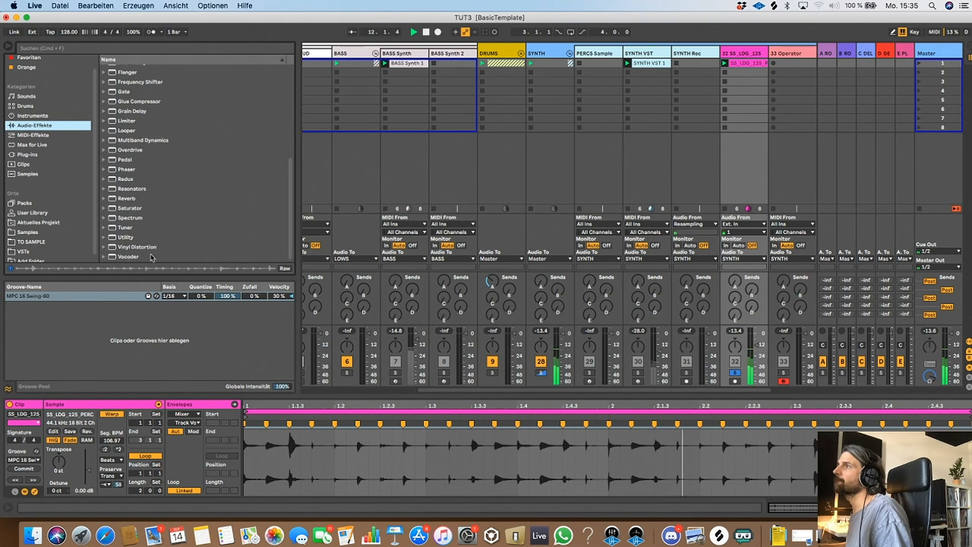
drag(128, 256, 730, 131)
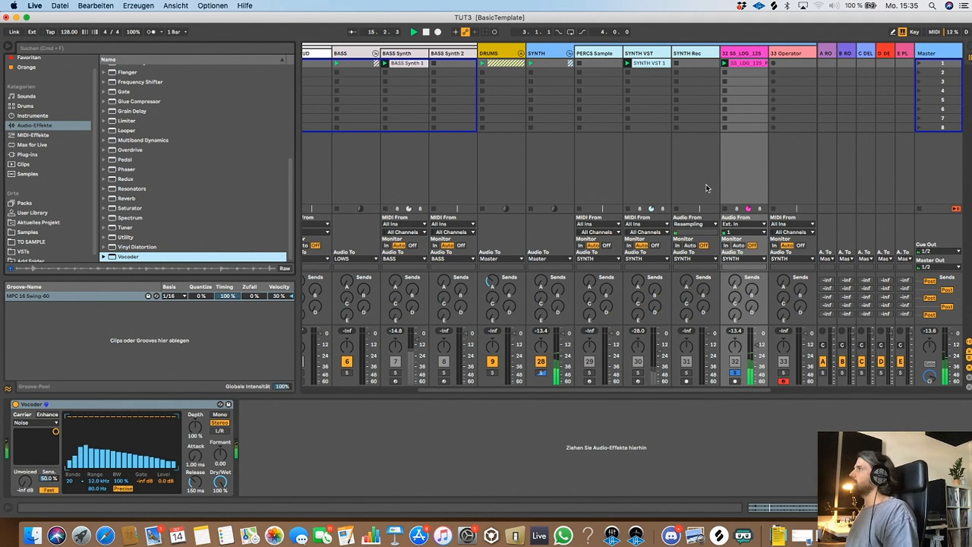
Stop playback and create a one-bar MIDI clip in the Operator track's first slot with a C3 note spanning the full bar
key(Right)
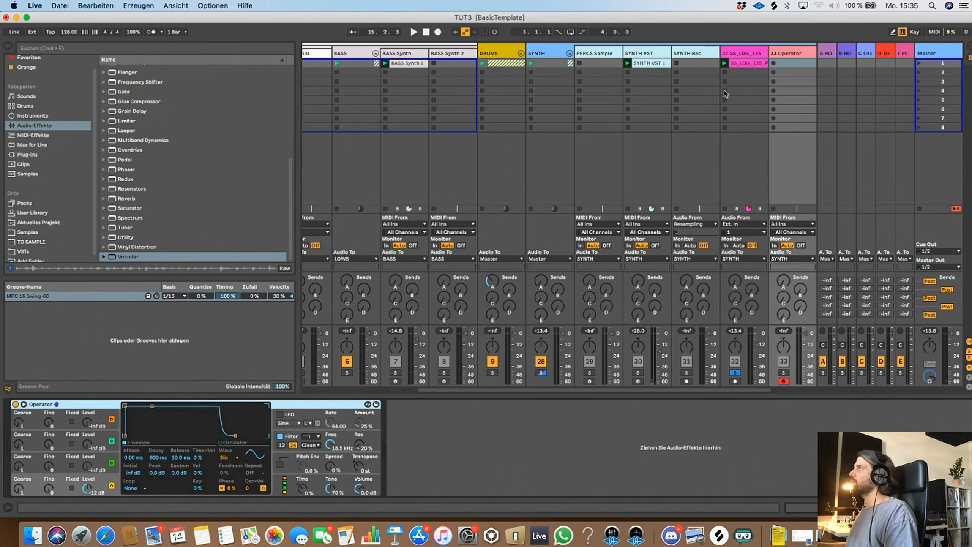
double_click(790, 63)
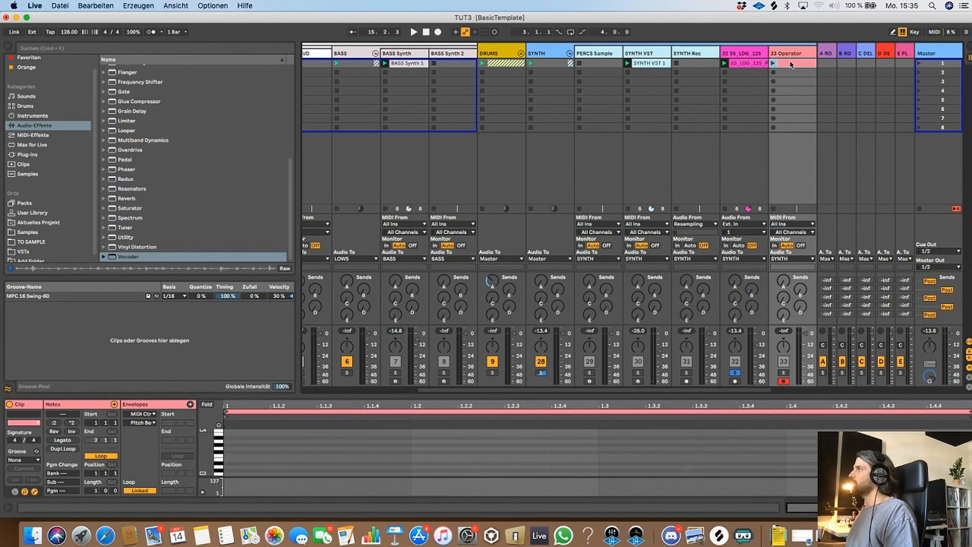
double_click(238, 475)
drag(269, 474, 968, 475)
Raise the full-bar note to G3 in an enlarged piano roll and play the clip with the Operator track soloed
drag(938, 394, 937, 165)
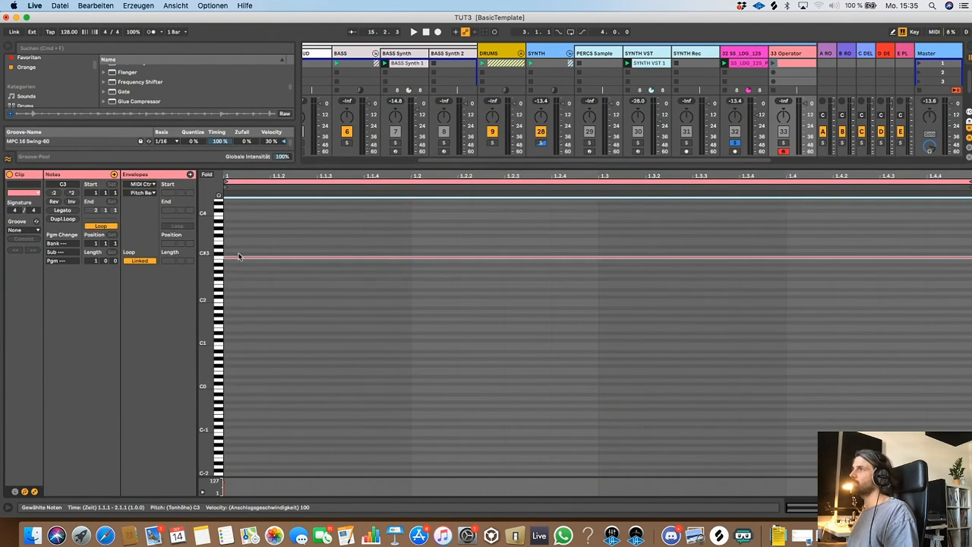
drag(244, 260, 246, 233)
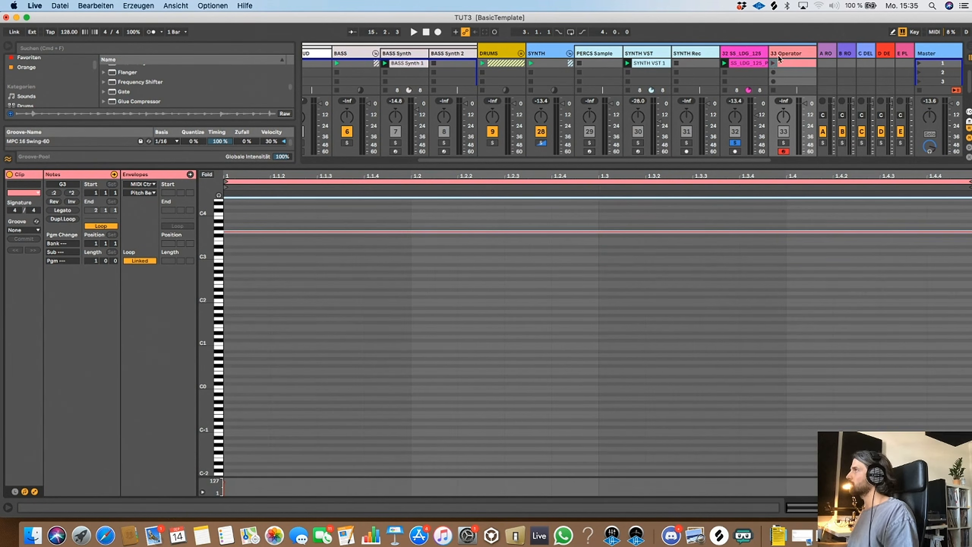
click(783, 142)
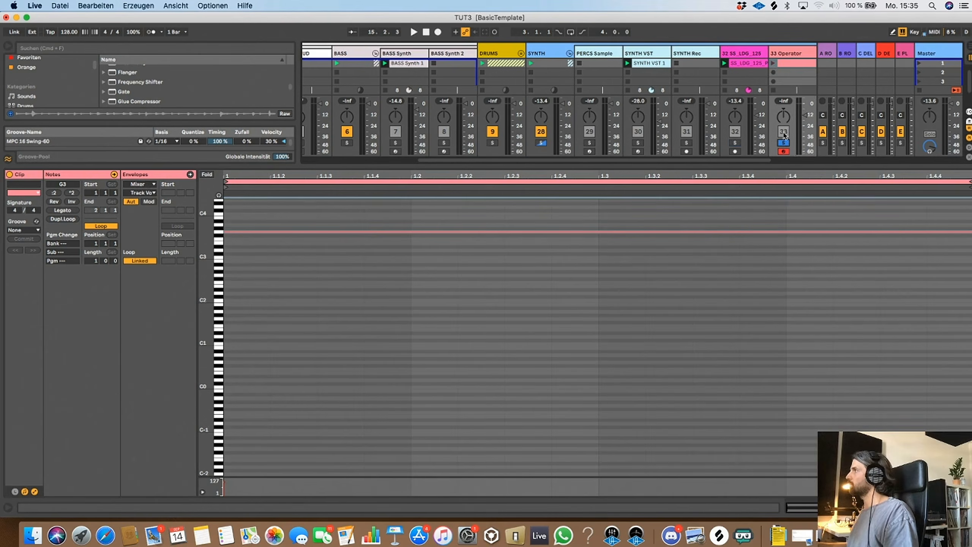
click(774, 63)
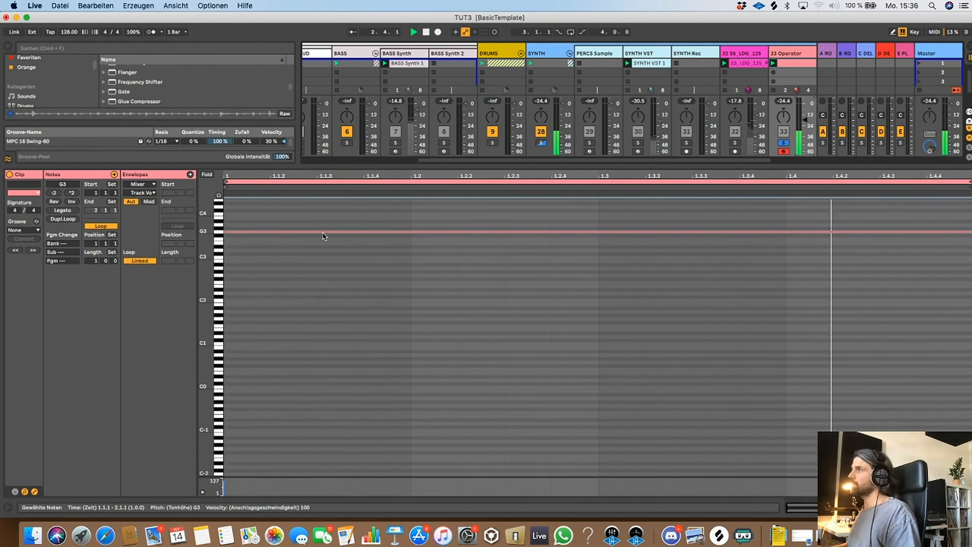
Try the note at G1 and settle on G2
key(shift+Down)
key(shift+Down)
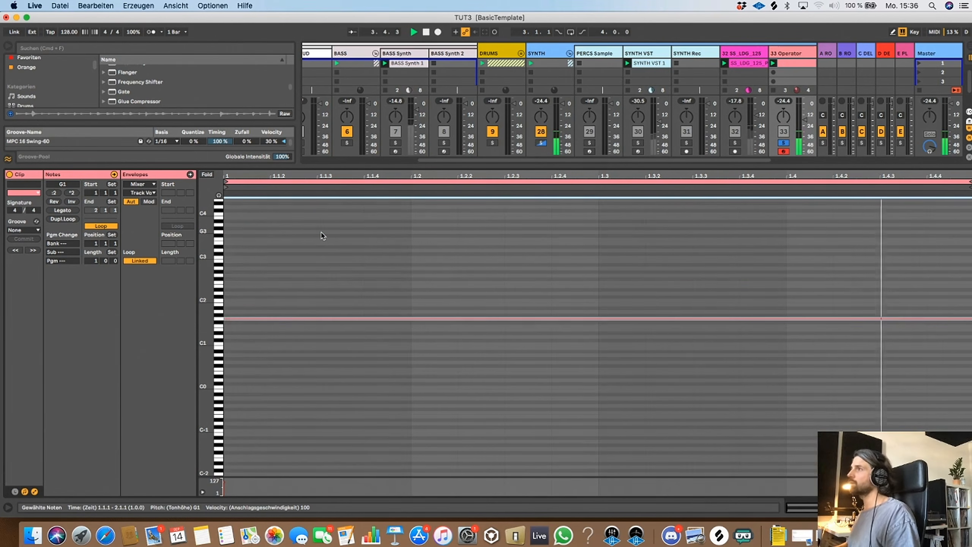
key(shift+Up)
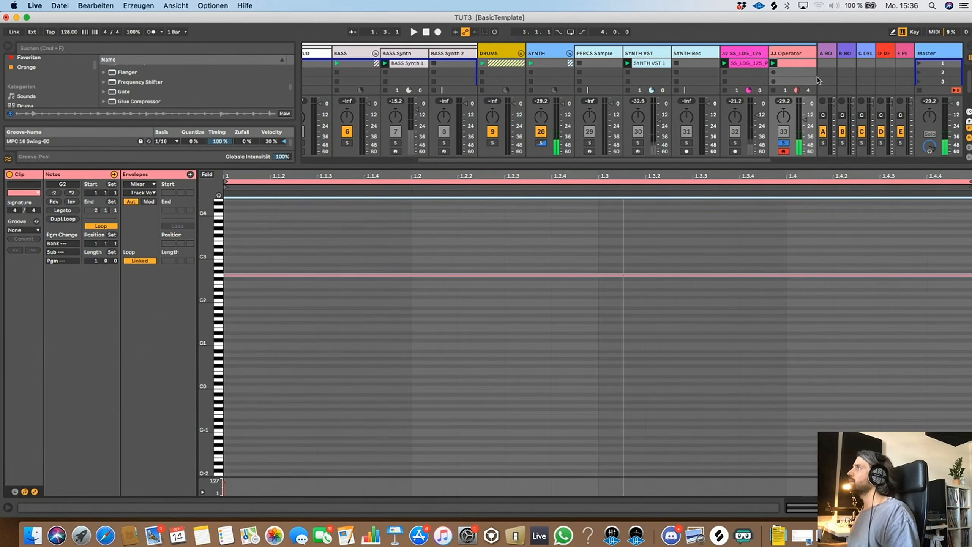
Stop playback and insert the C Minor Scale preset before Operator, setting its base to G
click(797, 57)
double_click(797, 57)
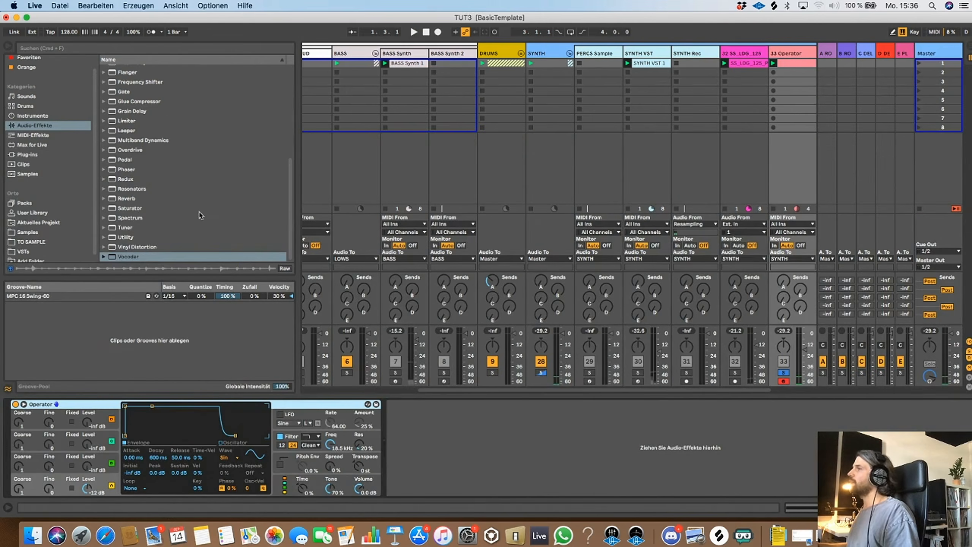
click(36, 137)
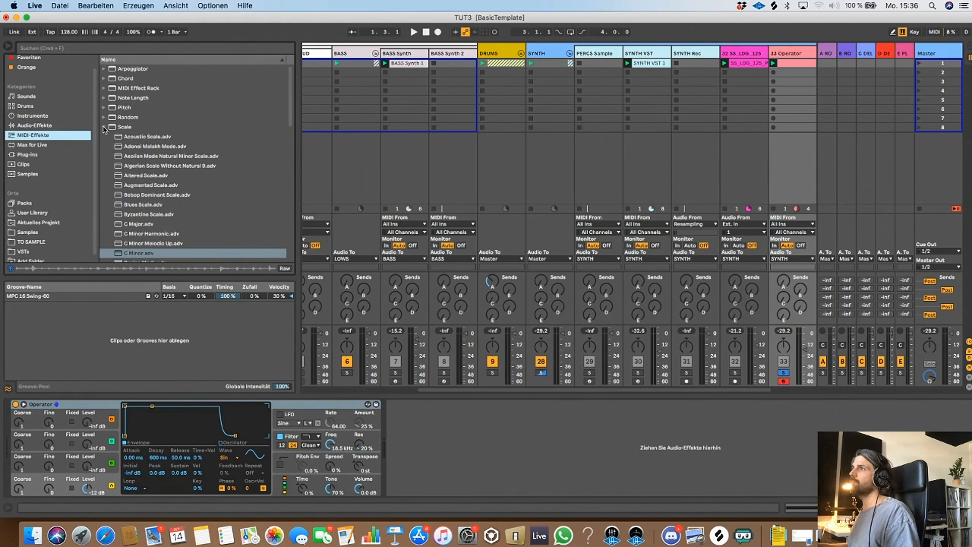
scroll(222, 233, down, 1)
drag(148, 250, 23, 413)
drag(109, 421, 114, 386)
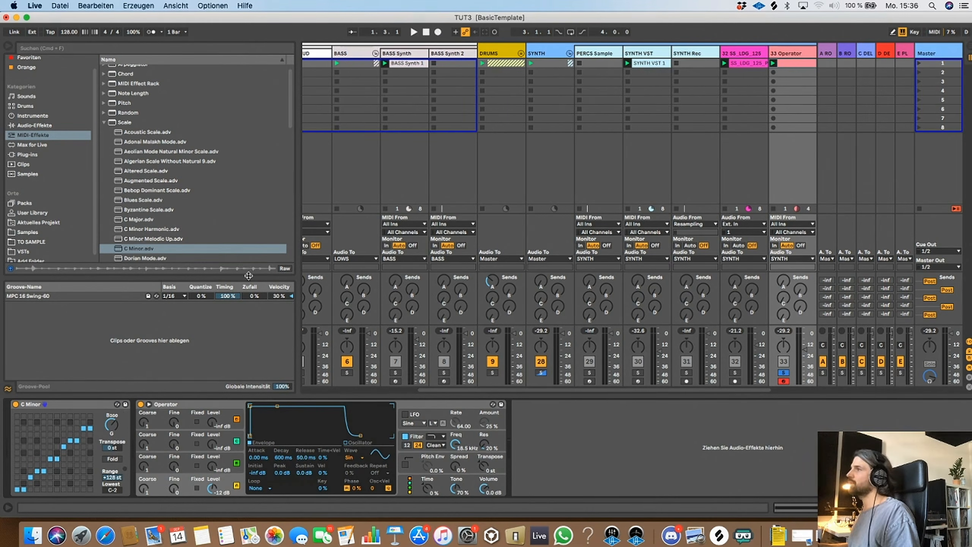
Collapse the Scale presets in the browser and switch off Operator's oscillators B, C and D, keeping oscillator A selected
click(103, 123)
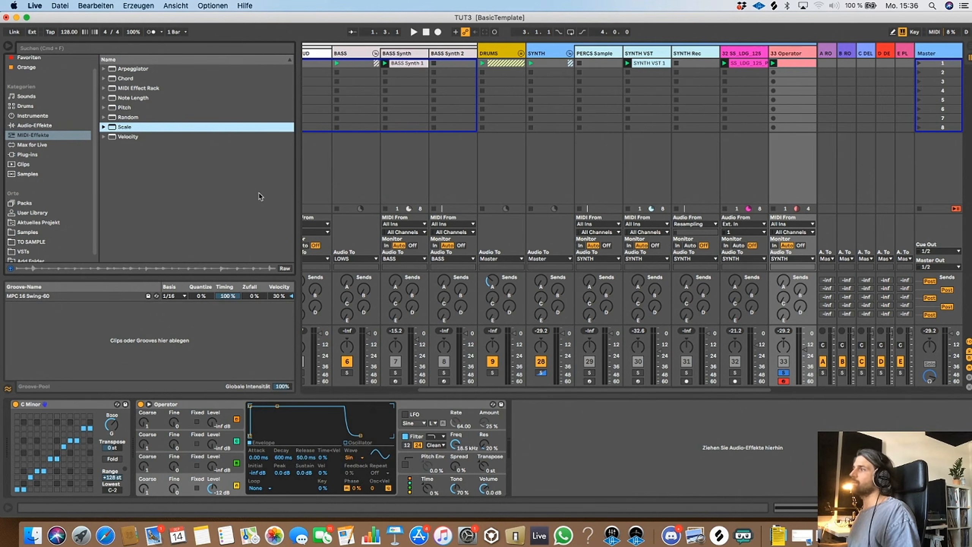
click(236, 418)
click(237, 441)
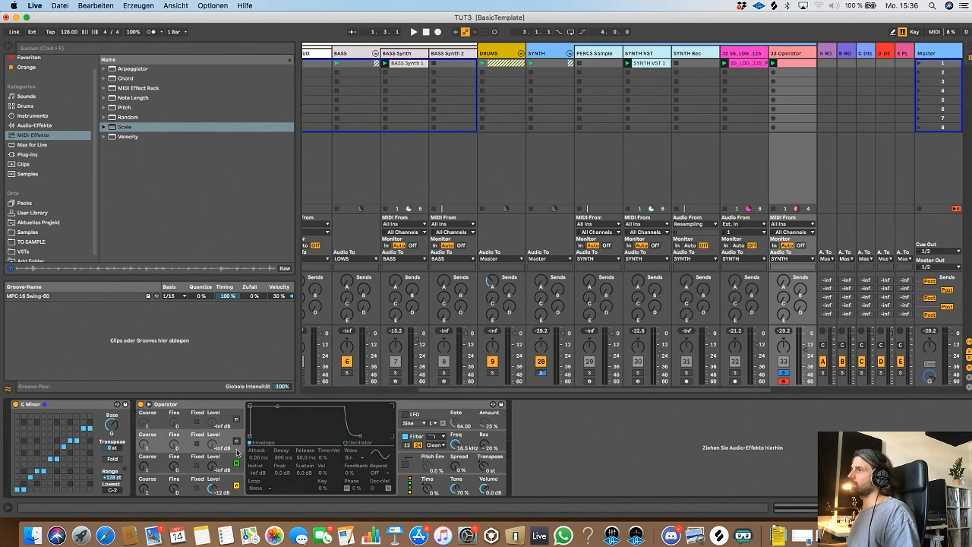
click(236, 463)
click(225, 484)
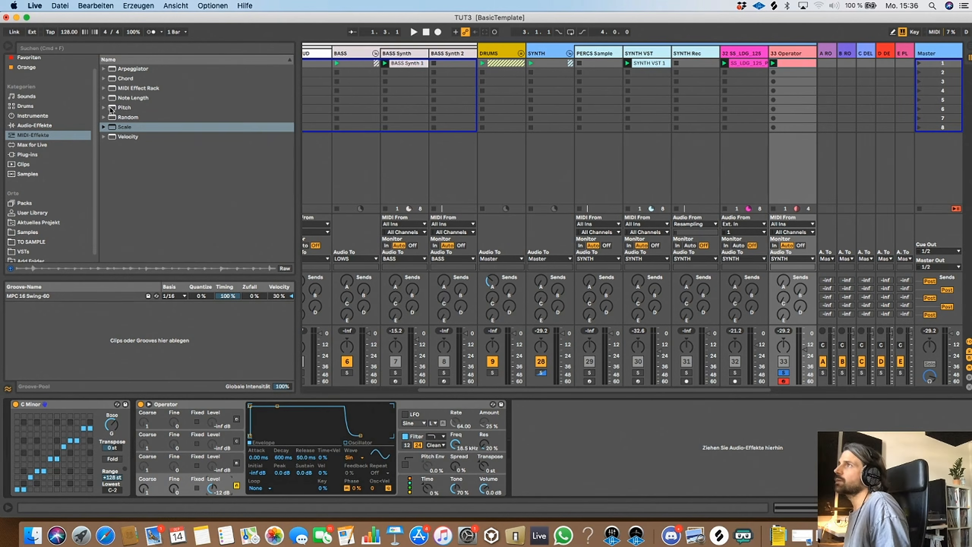
Insert an Arpeggiator before the Scale device, start playback, and set its rate to 1/16 and gate to 45%
drag(113, 69, 27, 435)
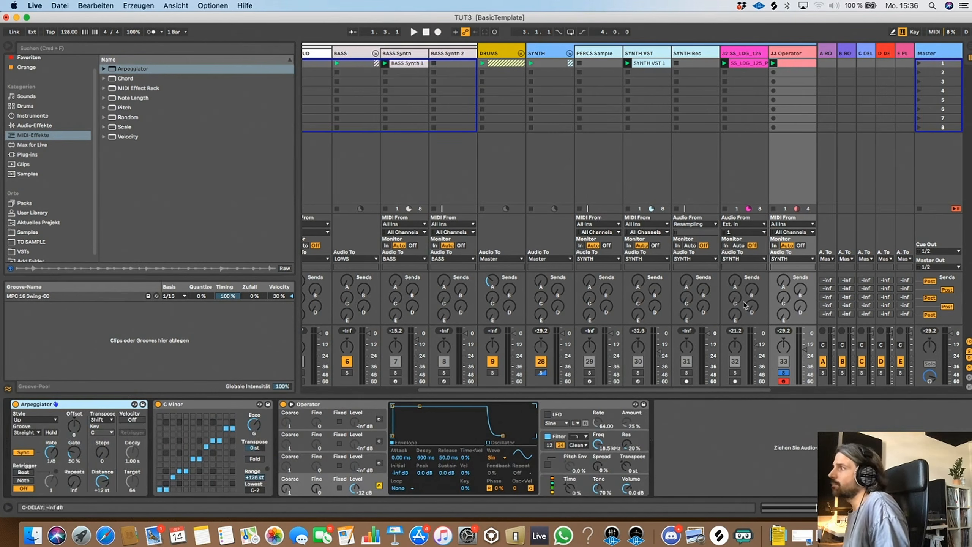
key(space)
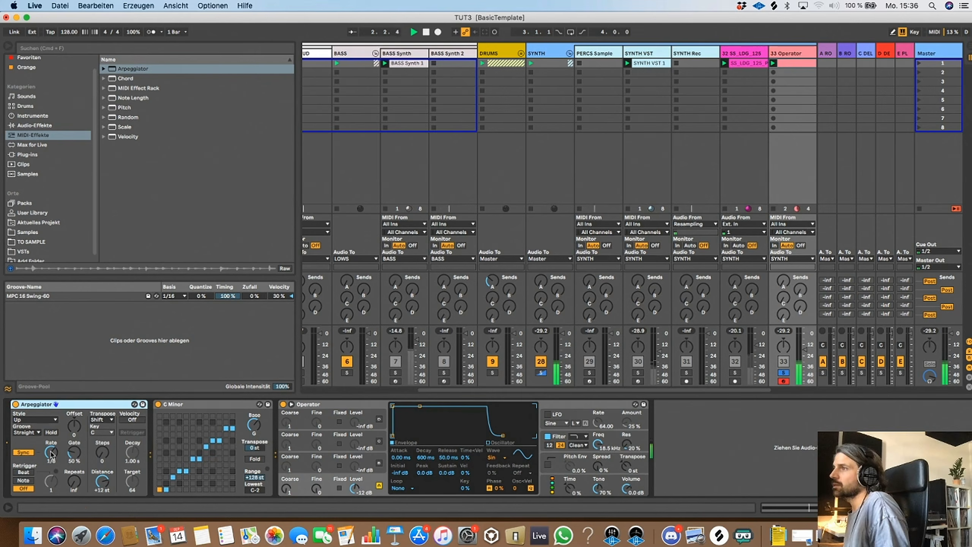
drag(51, 454, 50, 462)
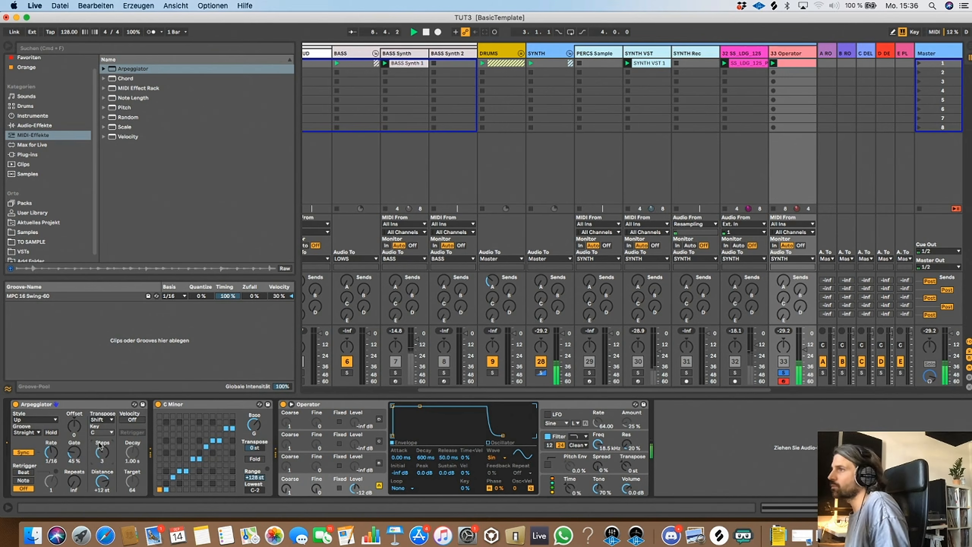
Set the Arpeggiator's transposition to Minor in the key of G with 2 steps
click(101, 432)
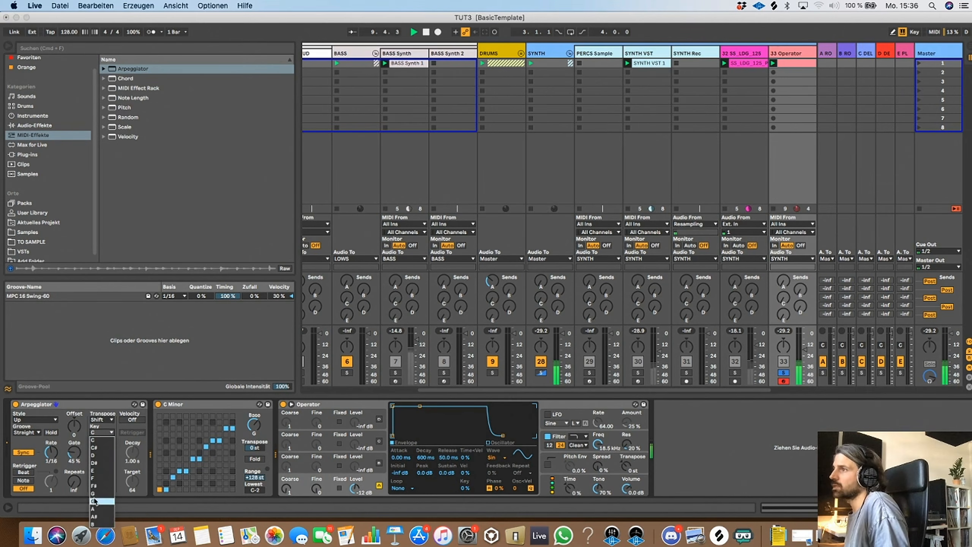
click(94, 494)
click(107, 420)
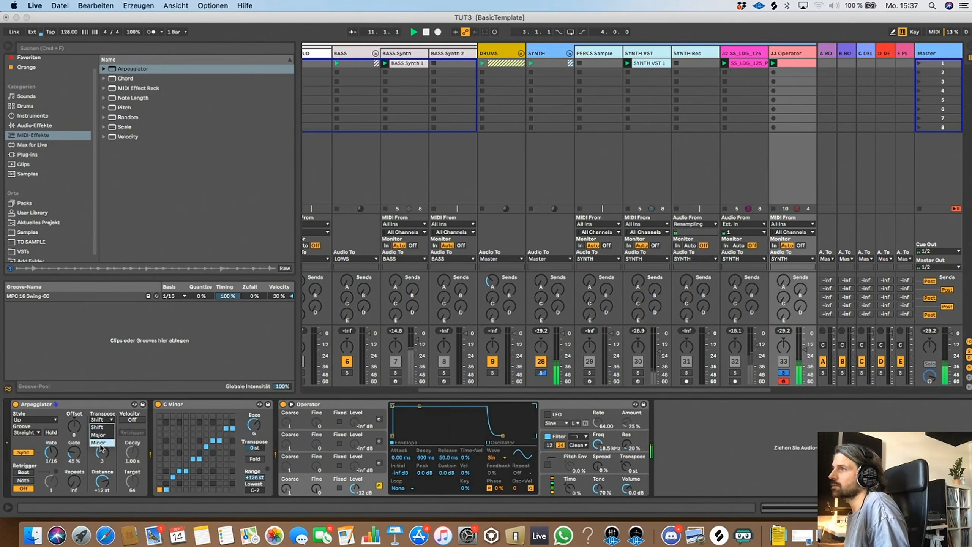
click(100, 432)
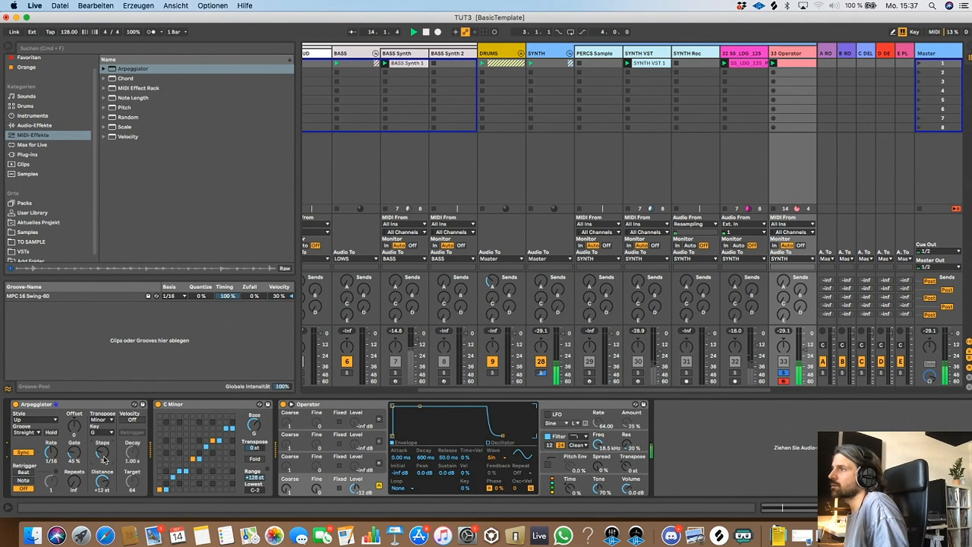
Try the Arpeggiator's velocity option, switch it off, and insert Random before Scale with 51% chance and 12 choices
click(132, 420)
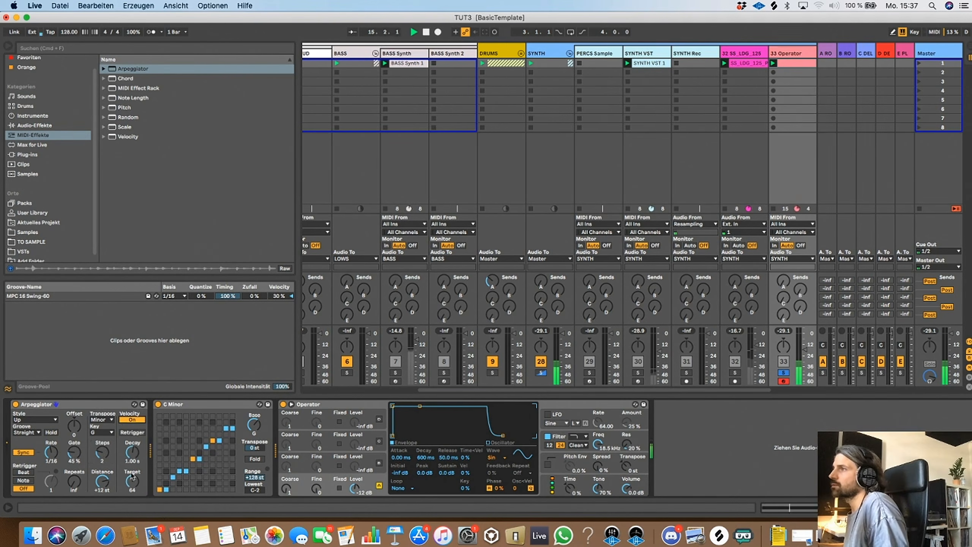
click(143, 421)
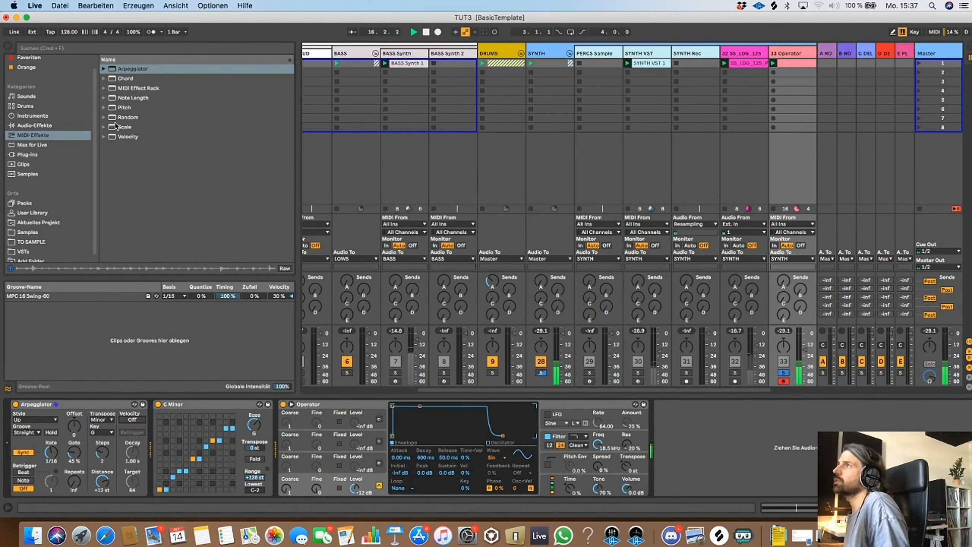
drag(109, 120, 171, 398)
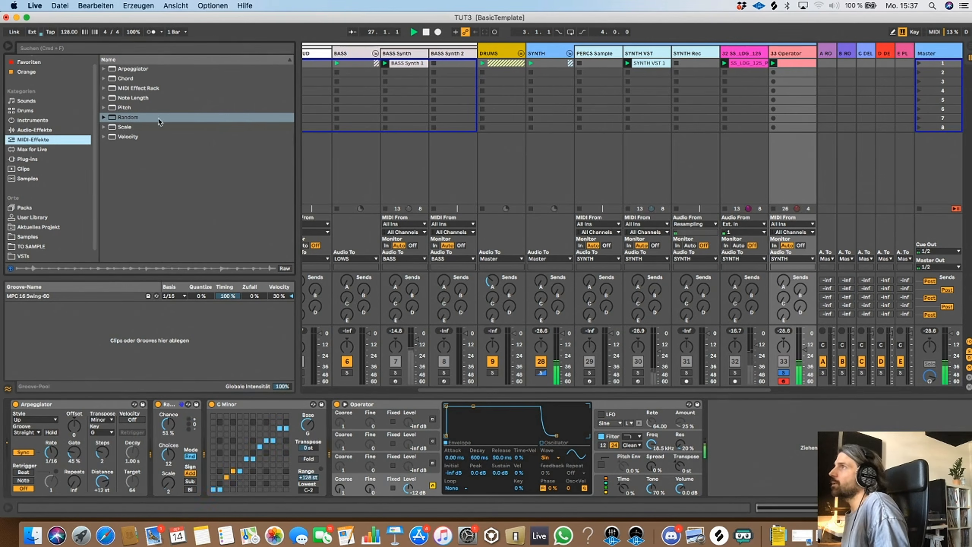
Try a Velocity device after Random with its random amount at 46 and 13, and Operator's Osc<Vel at 56.2
click(111, 137)
drag(111, 137, 245, 456)
drag(258, 491, 259, 473)
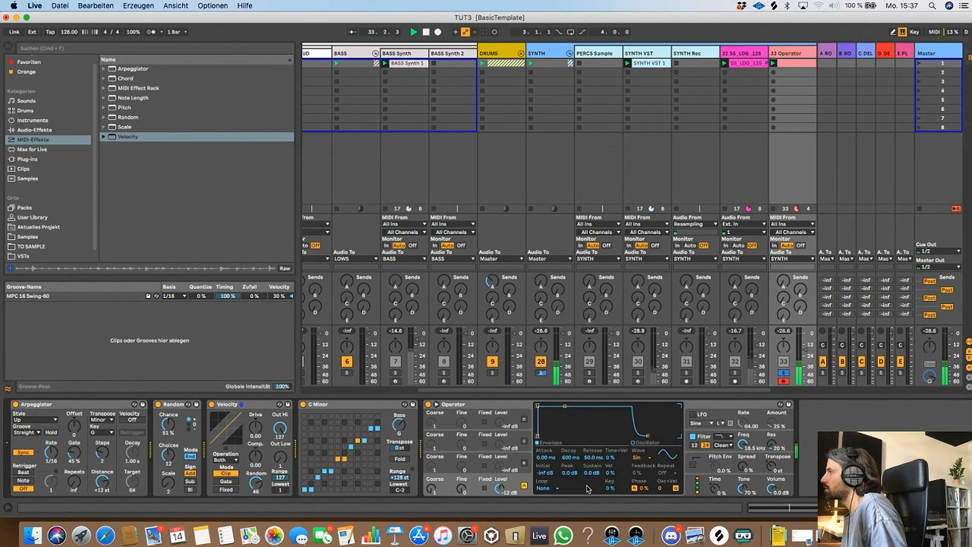
mouse_move(663, 492)
mouse_down()
mouse_move(666, 463)
mouse_move(666, 476)
mouse_up()
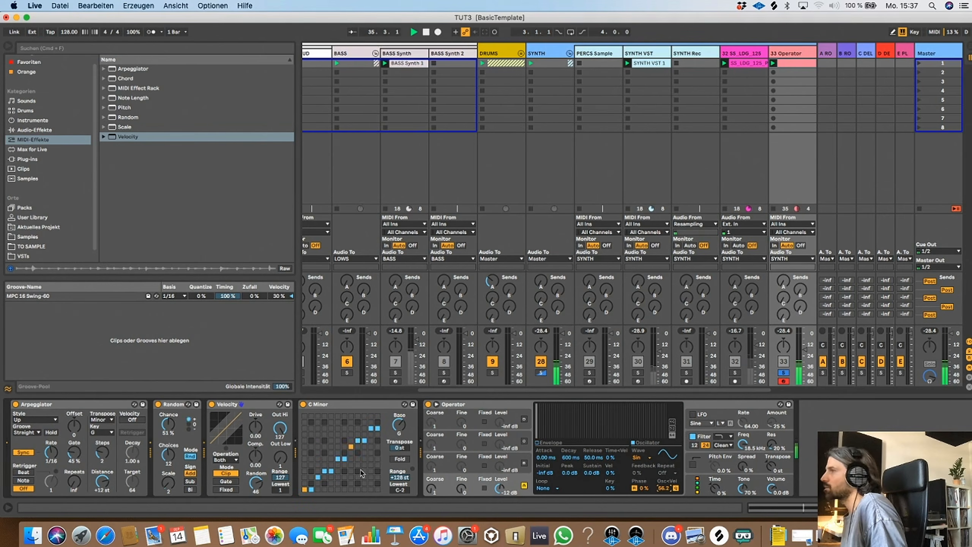
drag(260, 485, 259, 517)
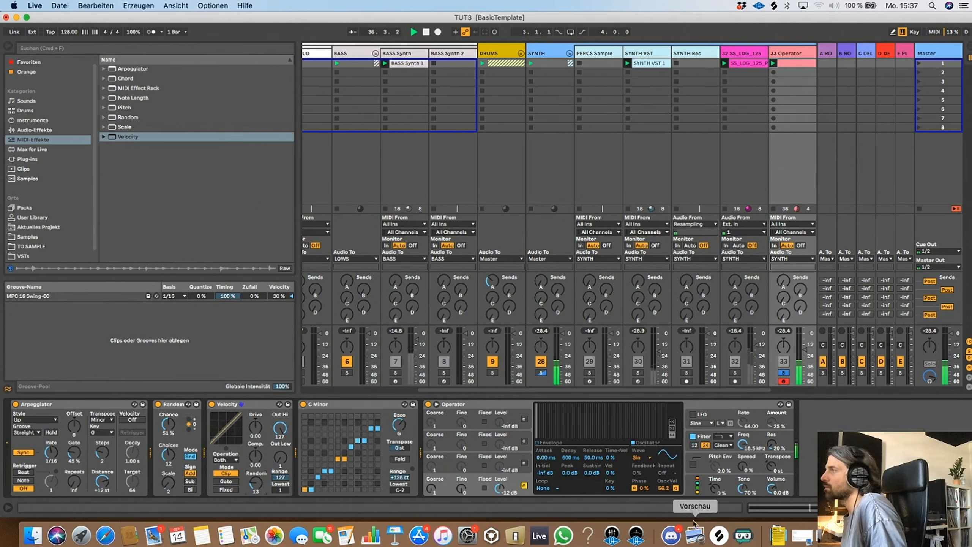
Set Operator's Osc<Vel to about -6.2 and delete the Velocity device
mouse_move(659, 490)
mouse_down()
mouse_move(659, 513)
mouse_move(664, 493)
mouse_up()
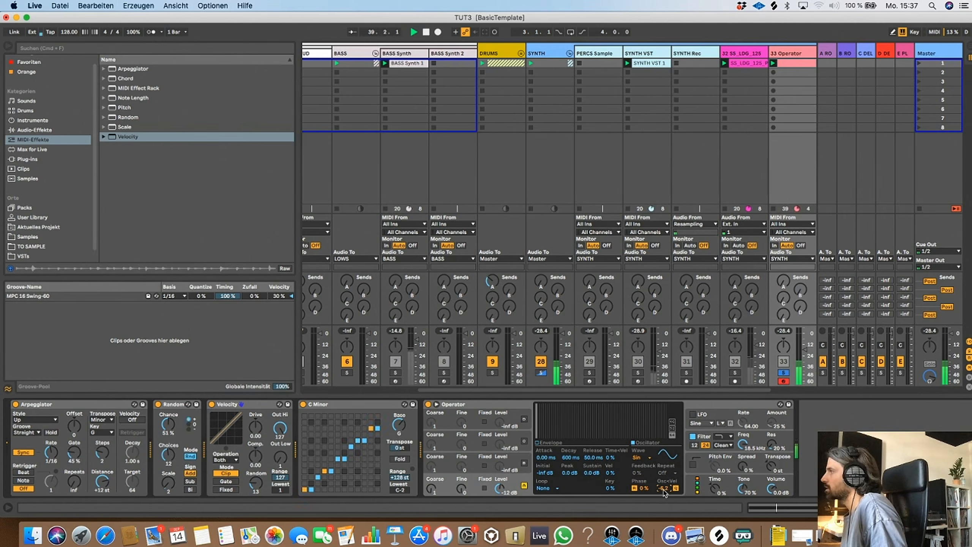
click(227, 404)
key(Delete)
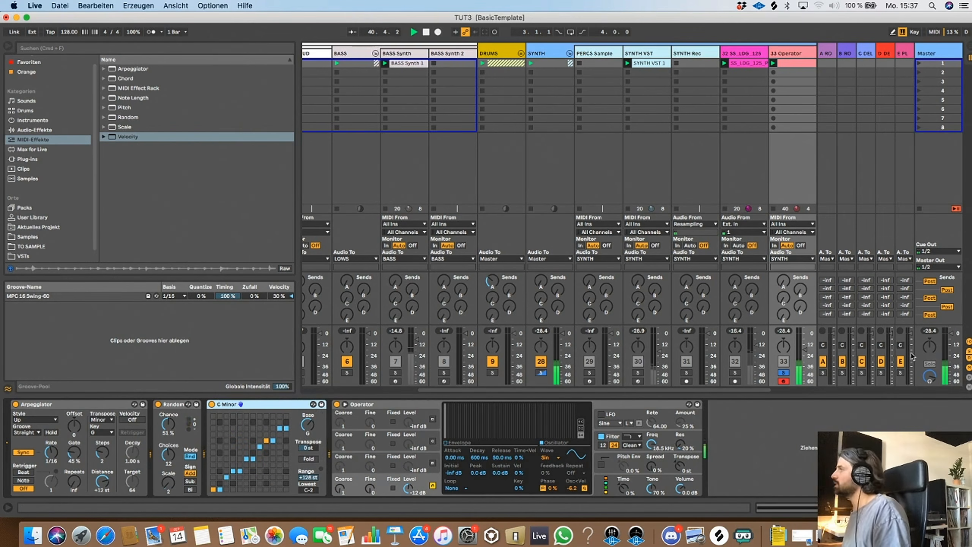
Solo the percussion loop track, set its Vocoder to an external carrier from 33-Operator, and compare it with the soloed Operator track
click(763, 56)
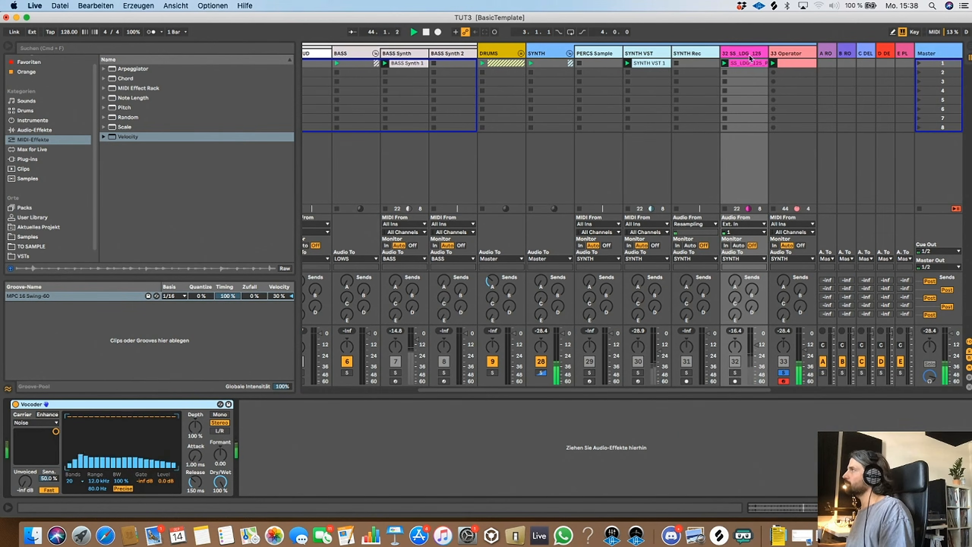
click(735, 373)
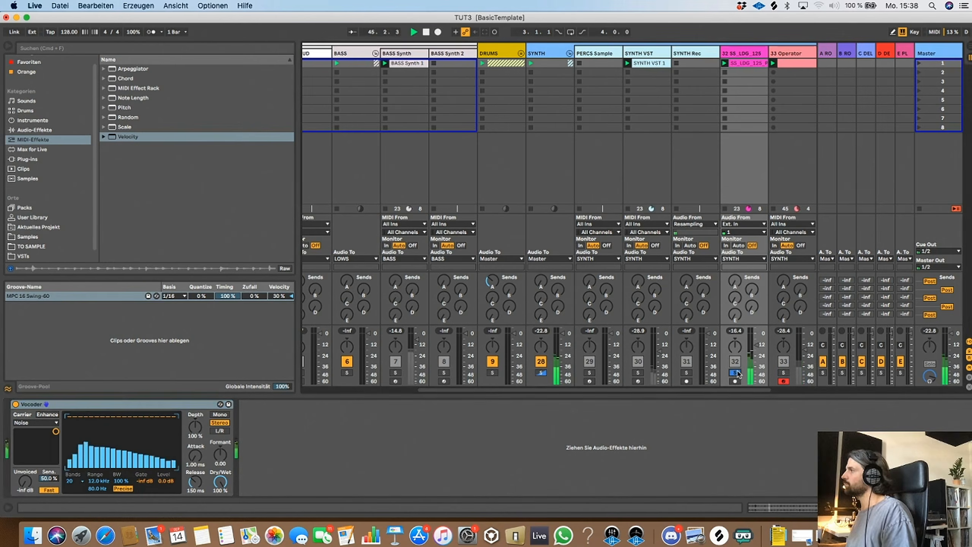
click(23, 424)
click(27, 438)
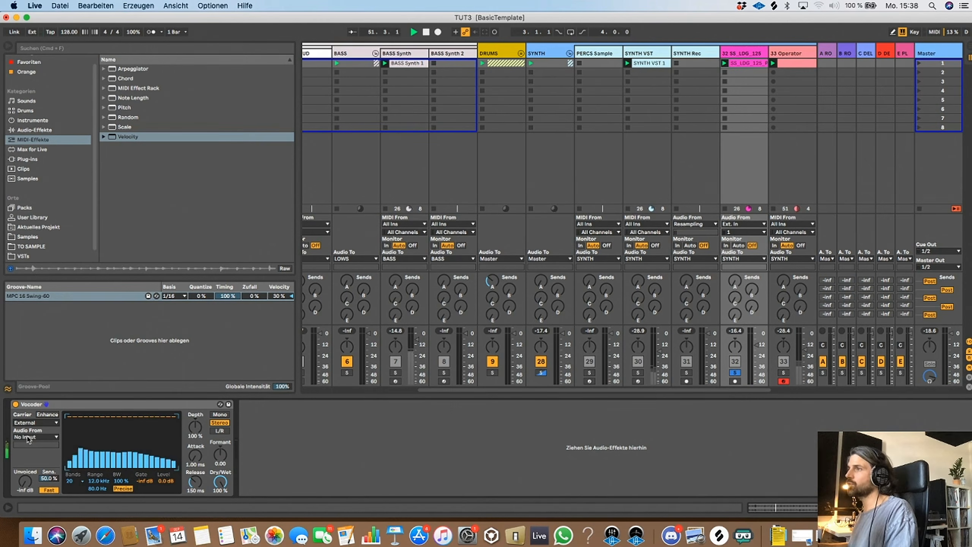
click(31, 439)
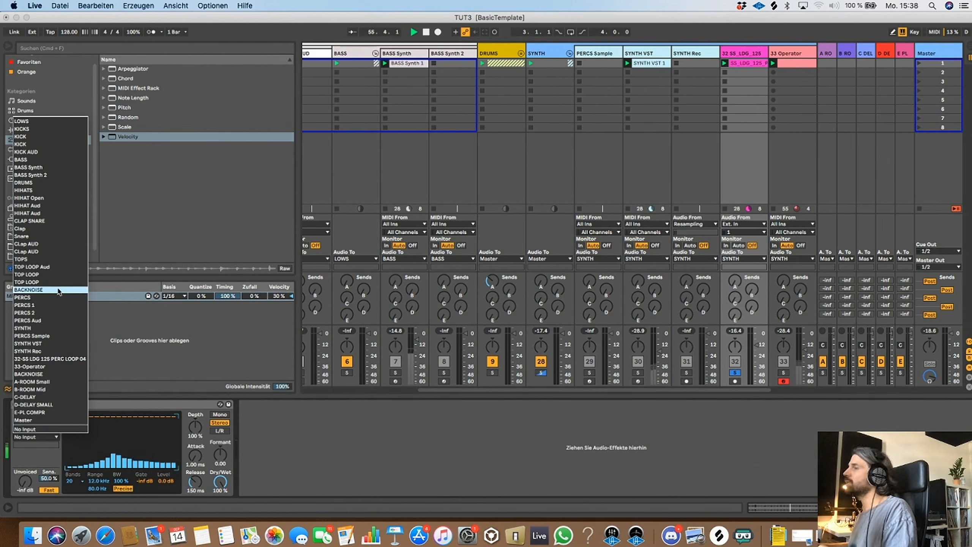
click(44, 366)
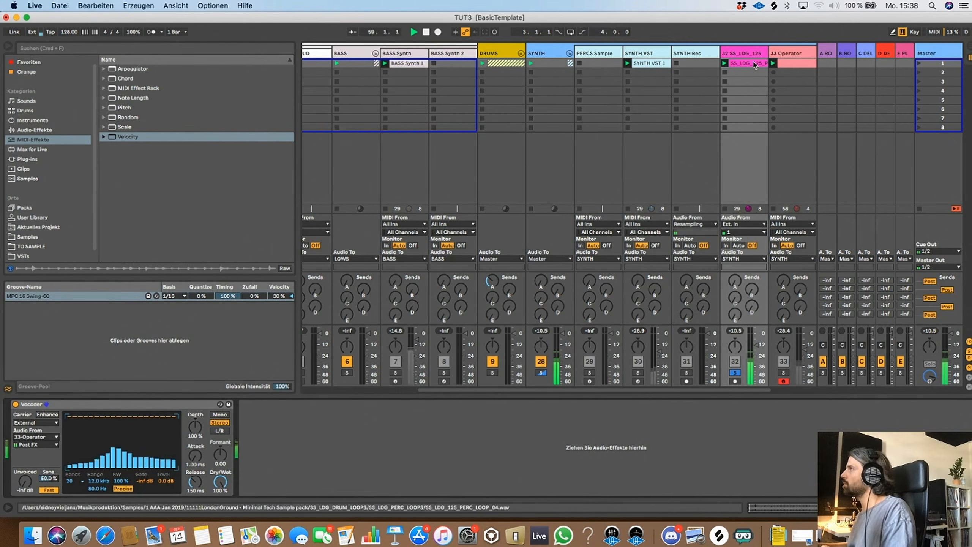
click(783, 373)
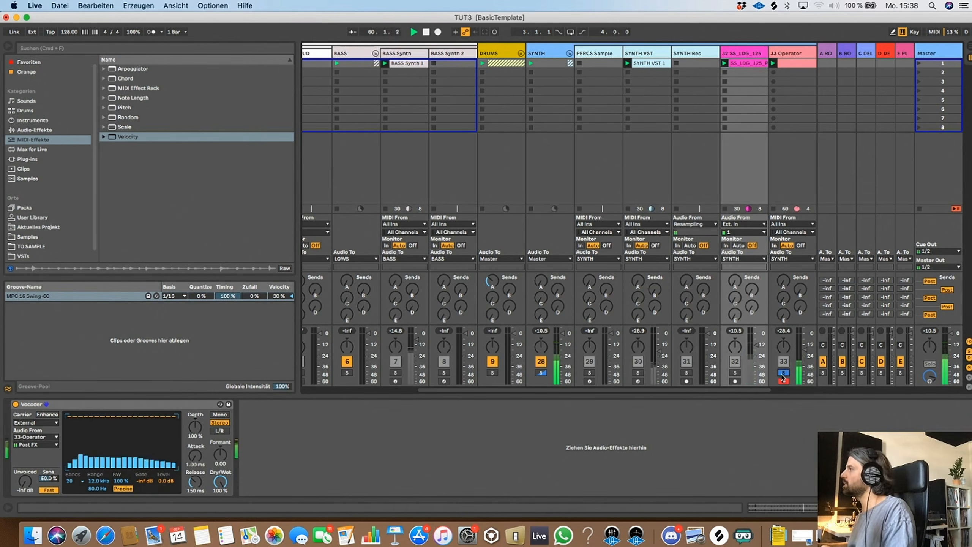
click(735, 372)
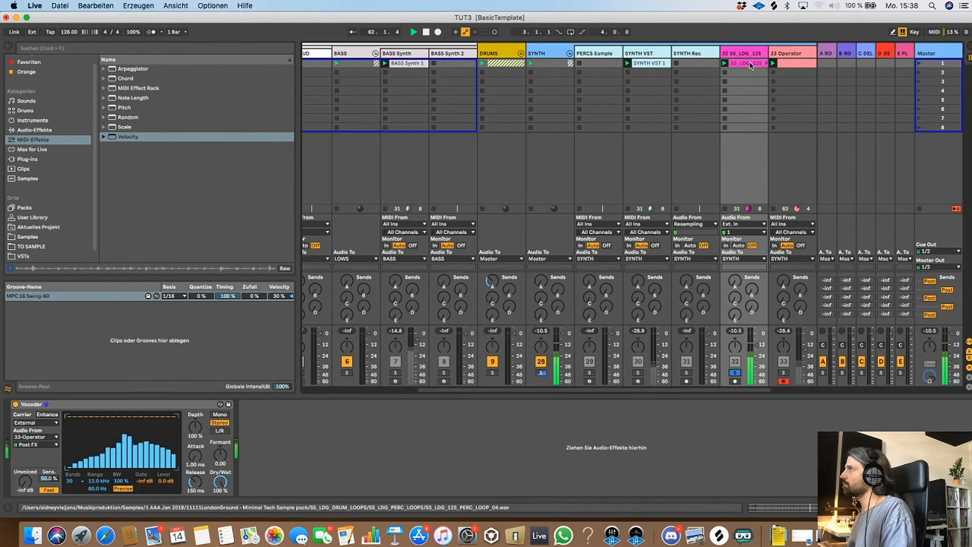
Set the Vocoder's unvoiced level to -23 dB, depth to 74.6%, attack to 3.73 ms and release to 31.4 ms
double_click(747, 62)
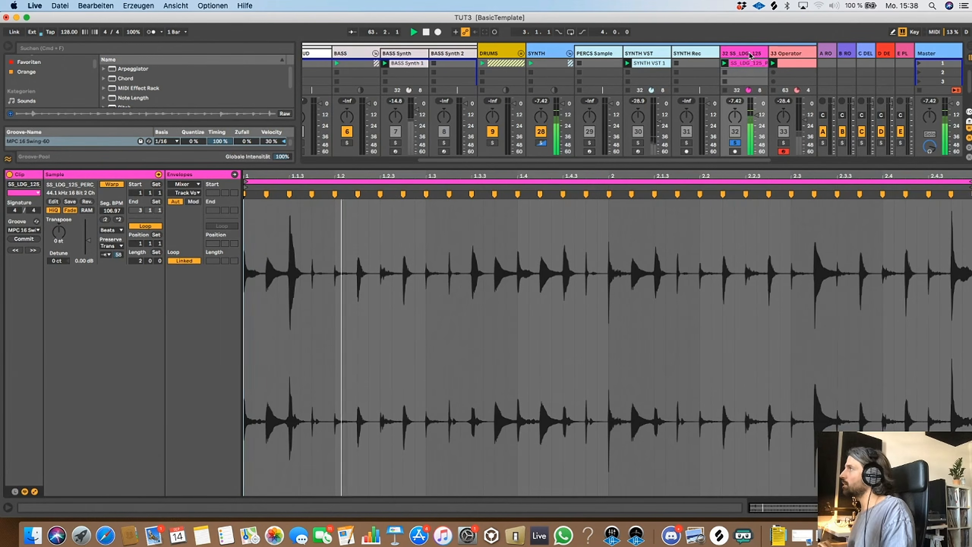
click(749, 56)
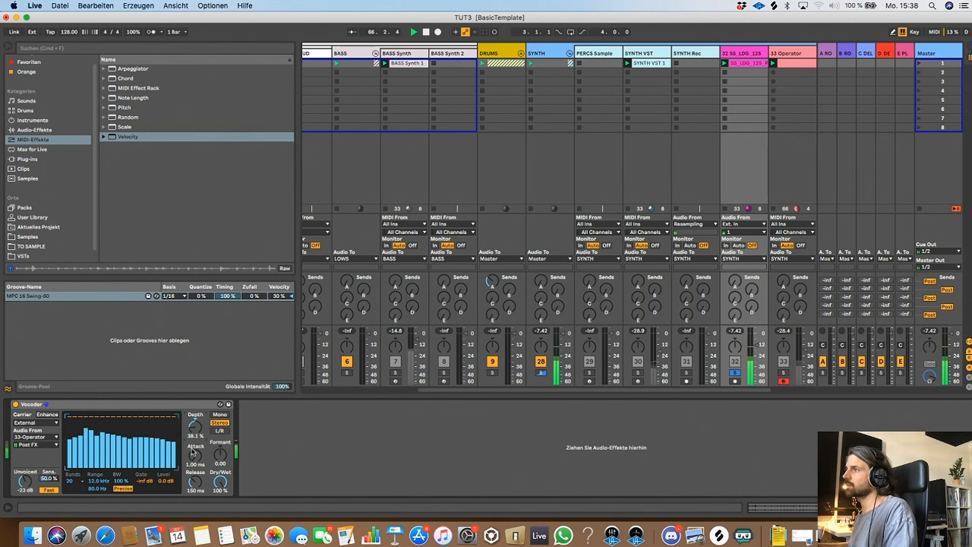
drag(194, 440, 195, 449)
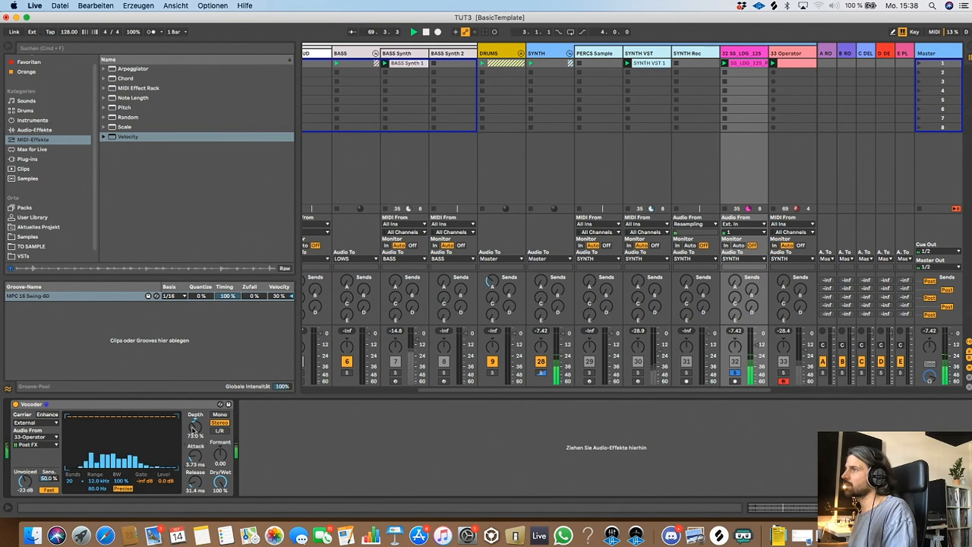
Find Chorus among the audio effects and insert it after the Vocoder on the percussion loop track
click(34, 130)
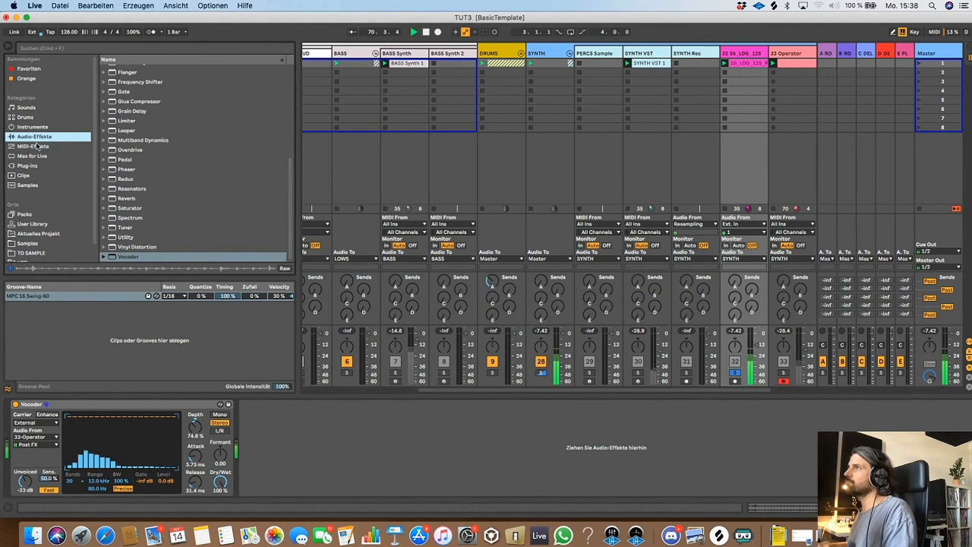
scroll(130, 130, up, 10)
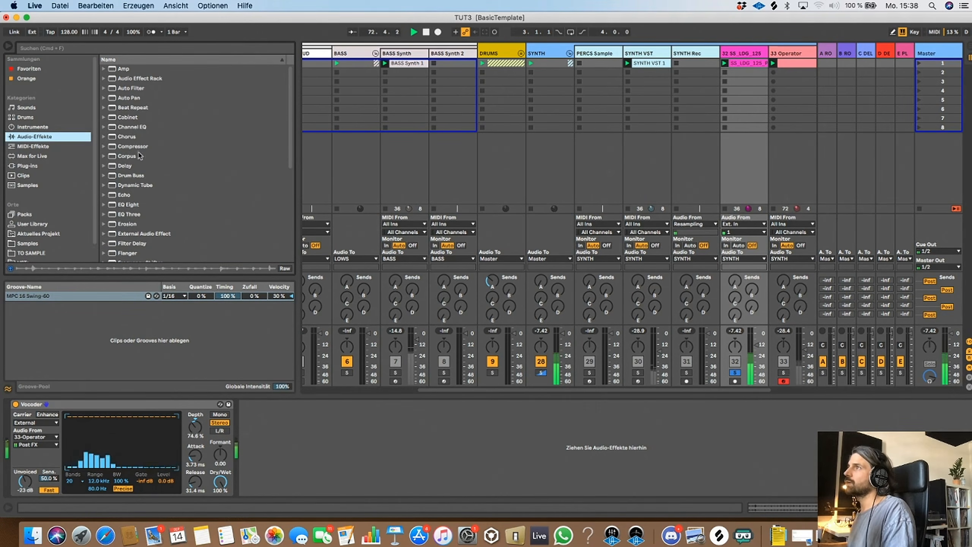
drag(129, 137, 320, 455)
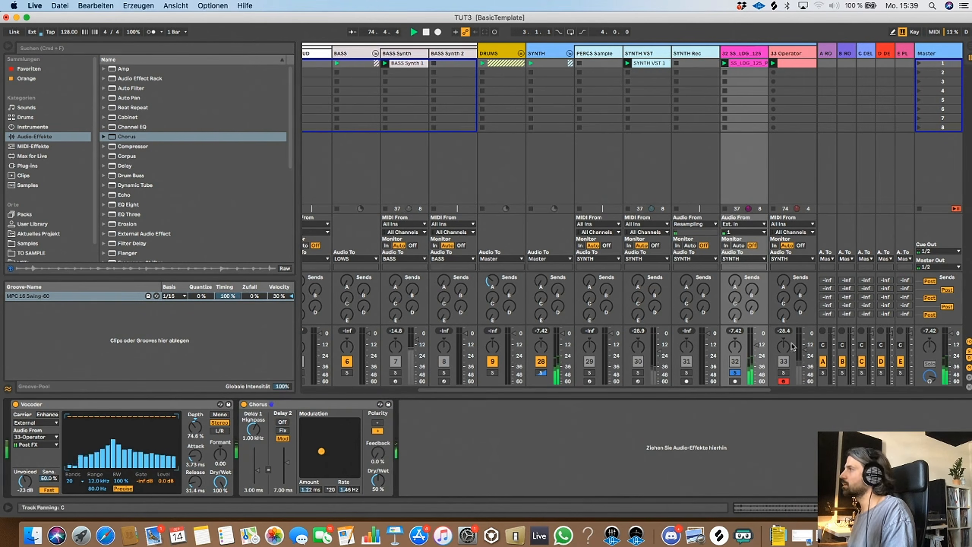
Unsolo the percussion loop, deactivate the Operator track in the mix, and fine-tune the loop track's volume
click(734, 372)
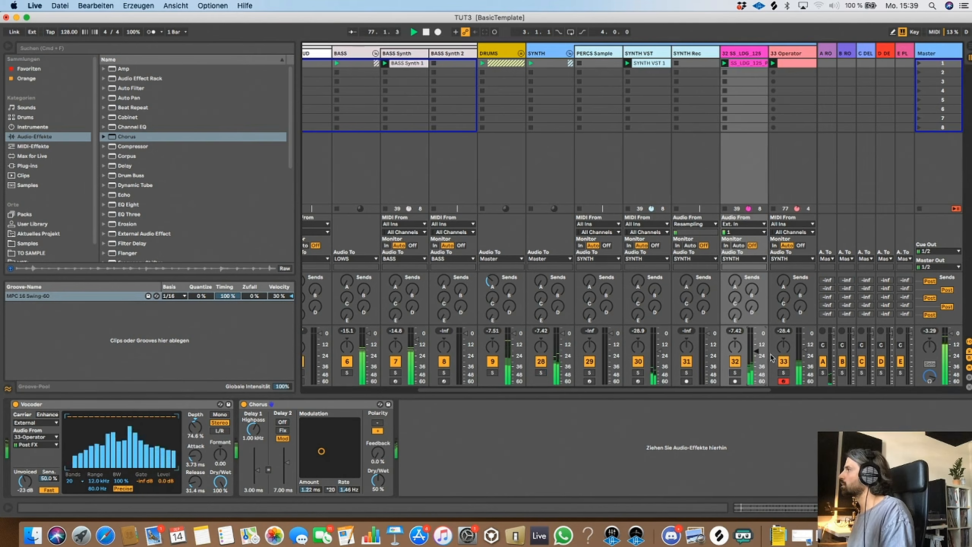
click(783, 361)
click(783, 372)
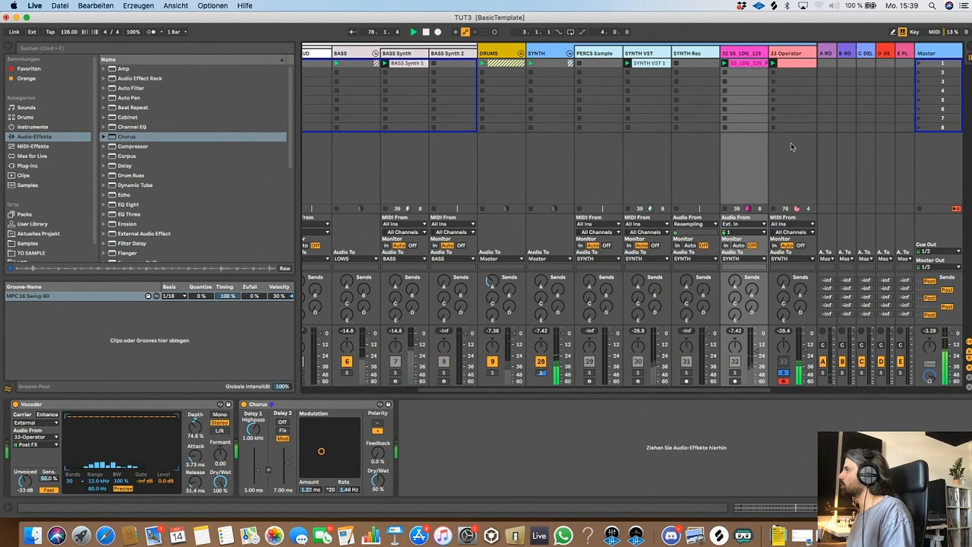
click(783, 372)
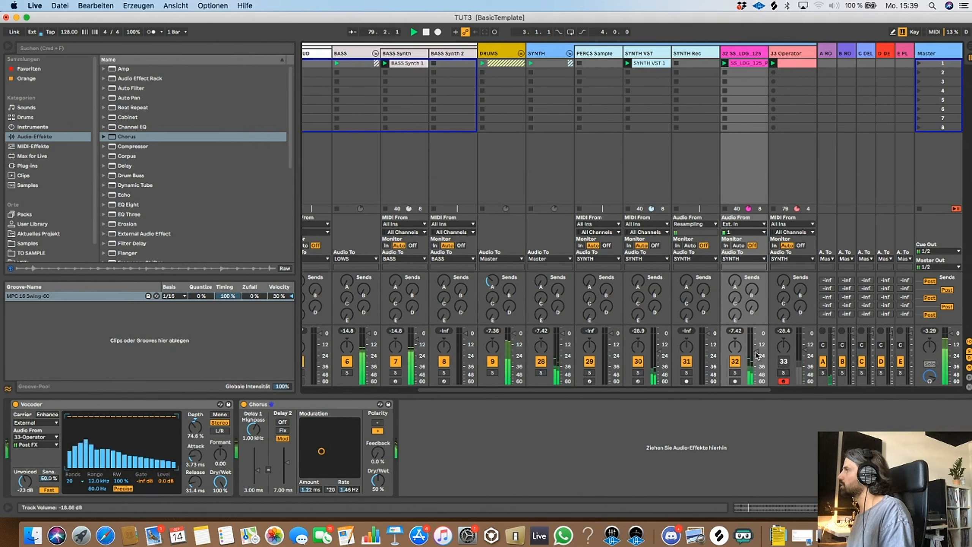
drag(760, 348, 759, 350)
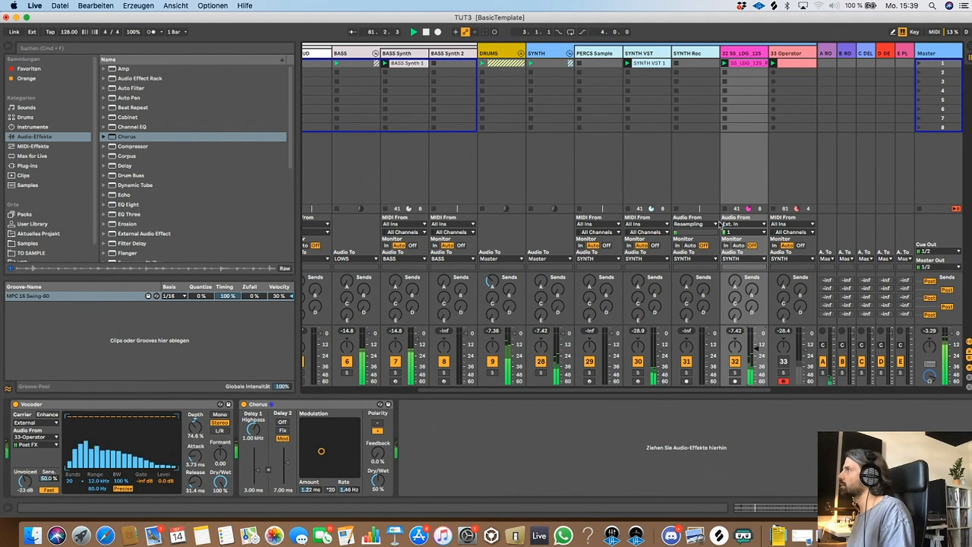
Shorten the percussion clip's loop length to three beats (0.3.0) and collapse the clip detail view
double_click(745, 64)
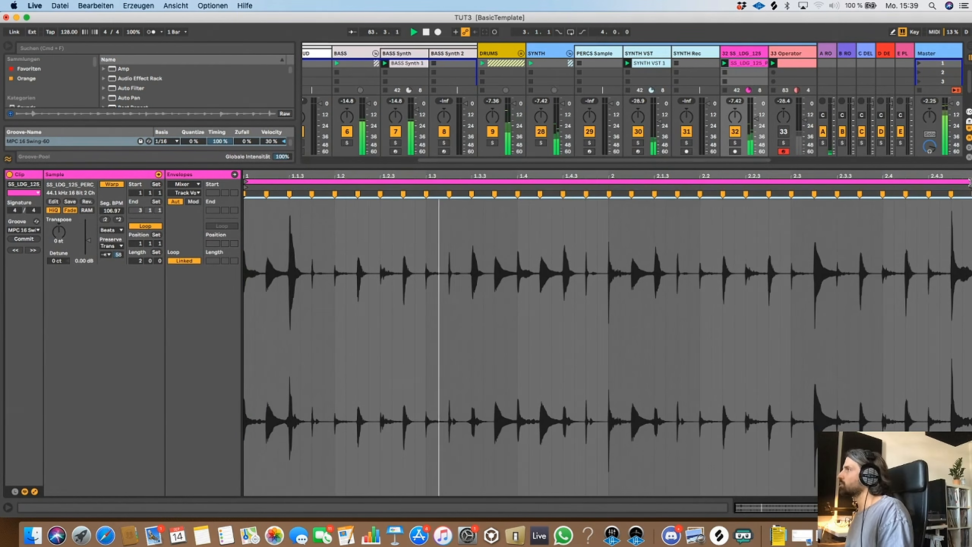
drag(969, 181, 518, 242)
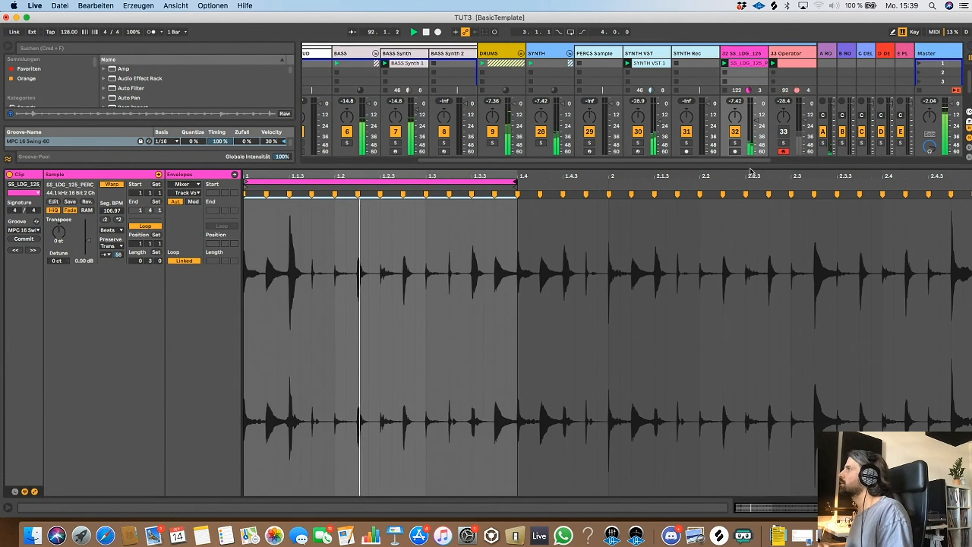
drag(749, 168, 723, 506)
Try sends A and B on the percussion loop track, keeping only send B raised, and deactivate the SYNTH VST track
mouse_move(742, 390)
mouse_down()
mouse_move(750, 347)
mouse_move(752, 400)
mouse_move(735, 379)
mouse_up()
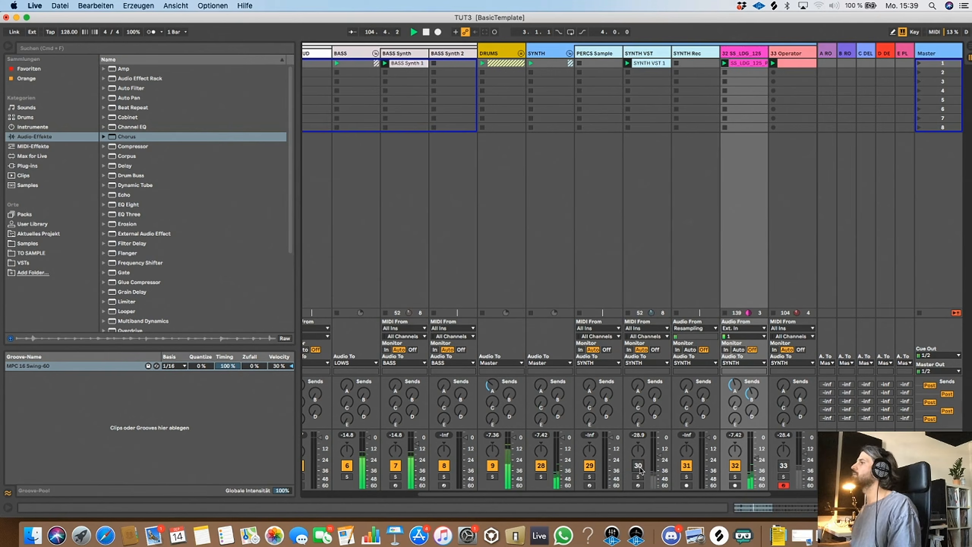
drag(751, 396, 735, 417)
click(752, 395)
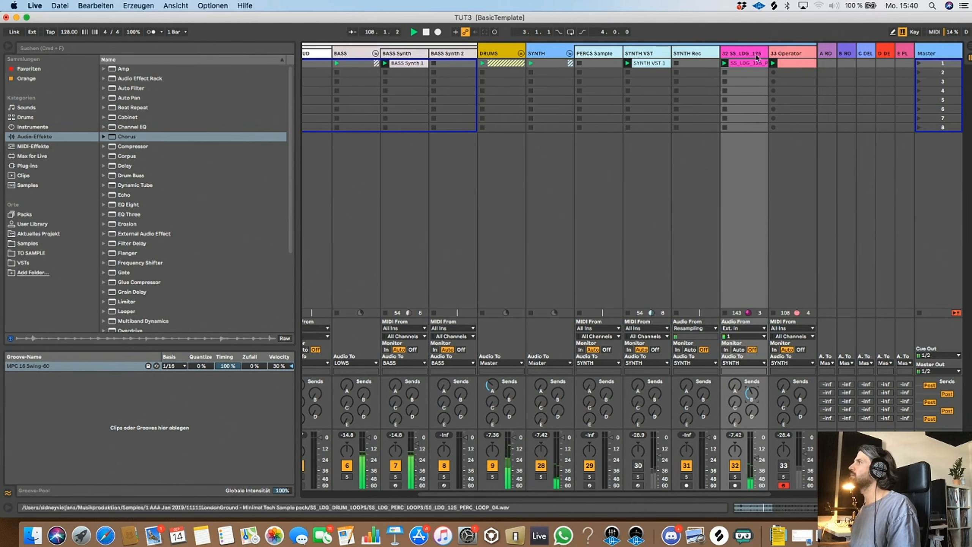
Lower the Chorus feedback on the percussion loop track to 72 % and compare the sound with the effect bypassed and active
click(880, 507)
drag(377, 453, 391, 391)
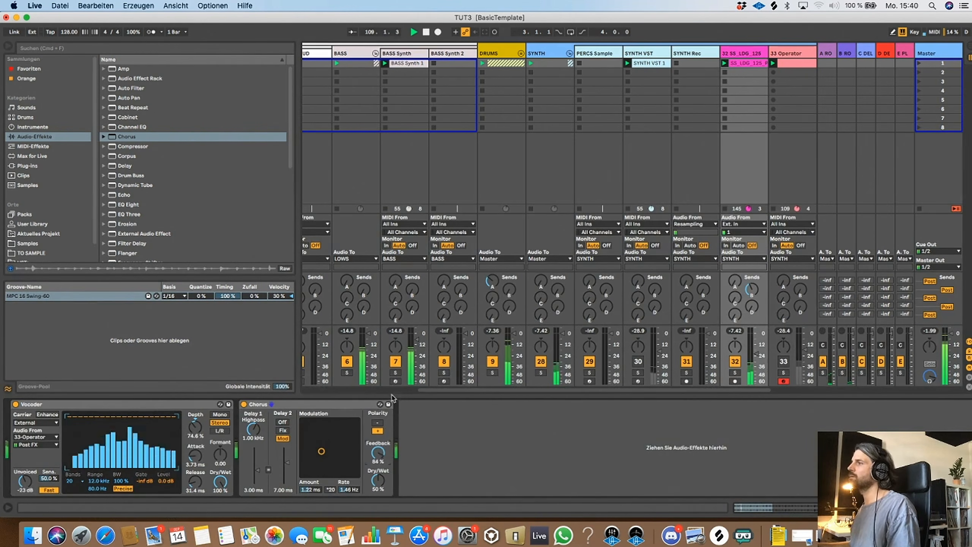
drag(381, 456, 382, 459)
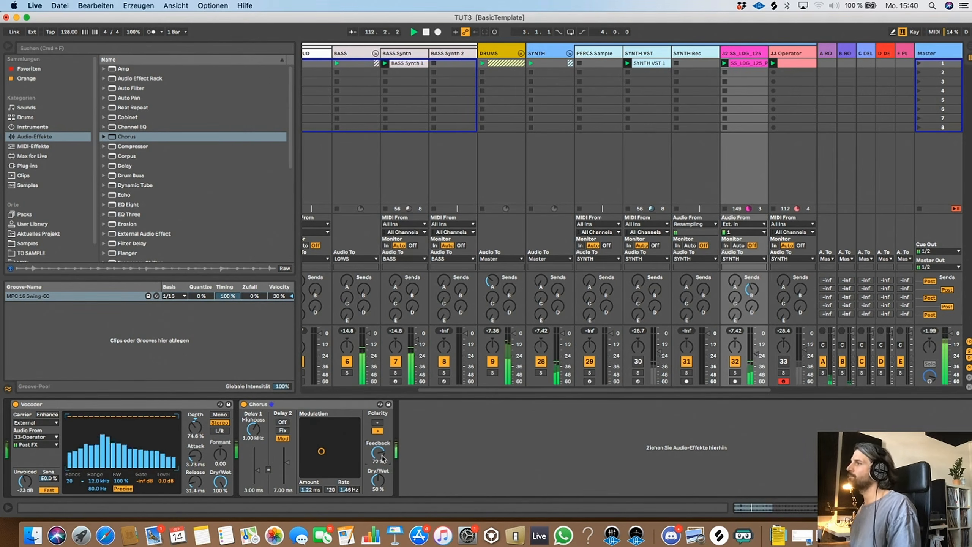
click(244, 404)
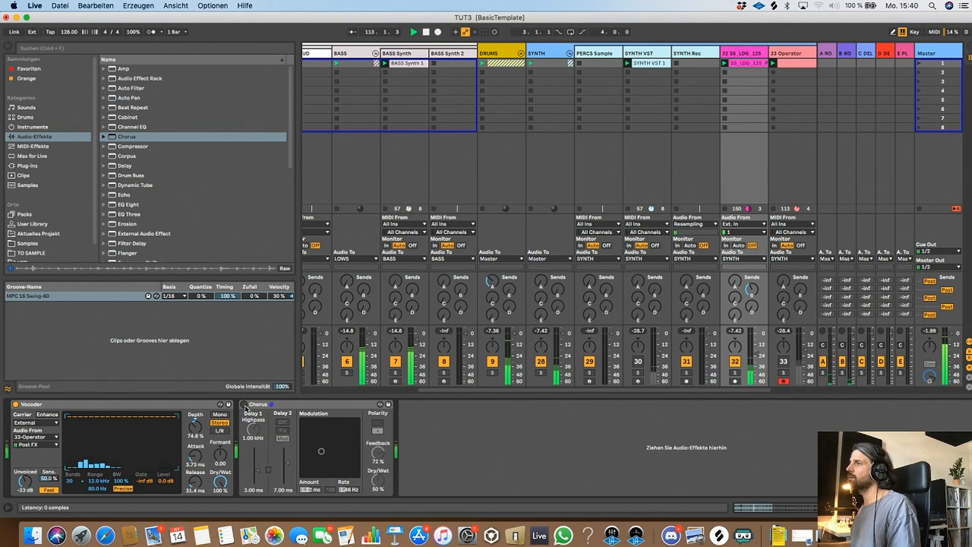
click(243, 404)
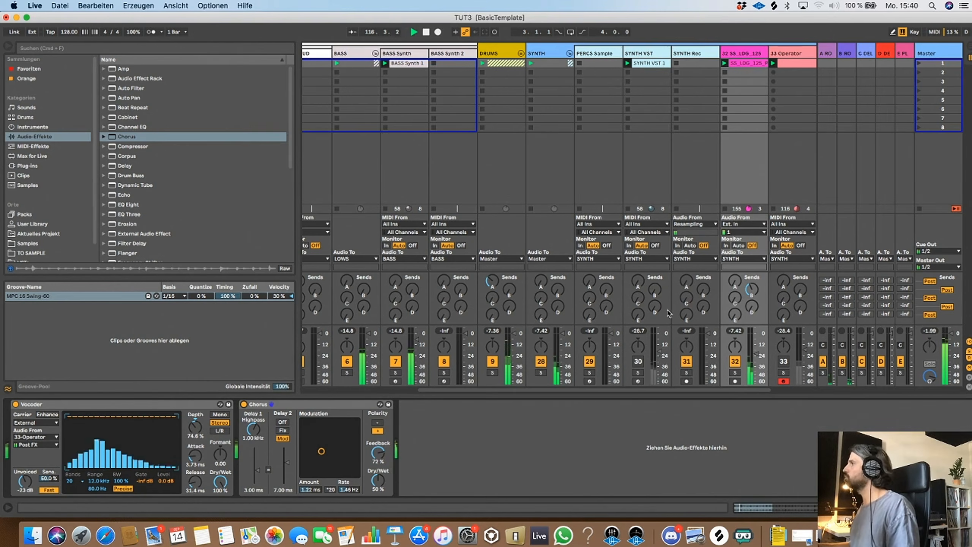
Reactivate the SYNTH VST track and show the device chain of the PERCS Sample track
click(638, 361)
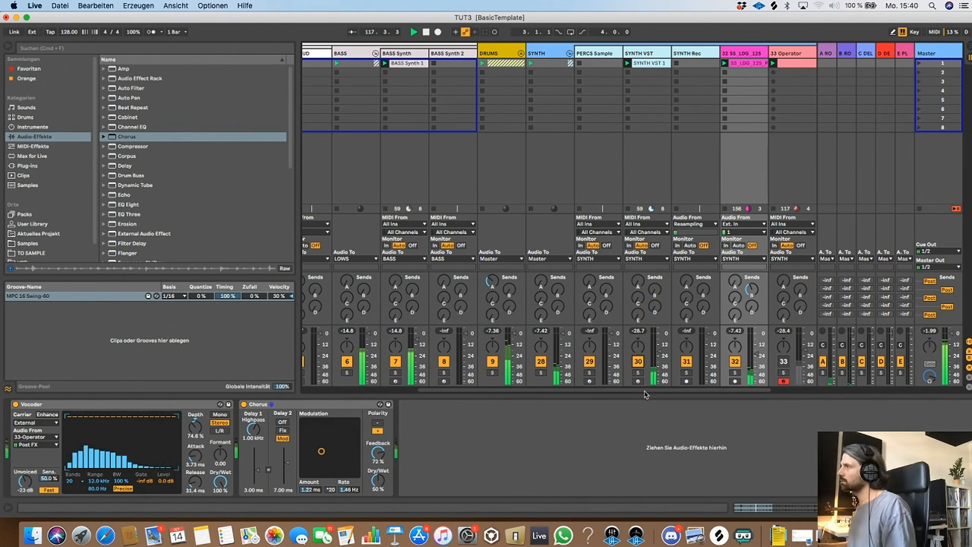
key(super+alt+l)
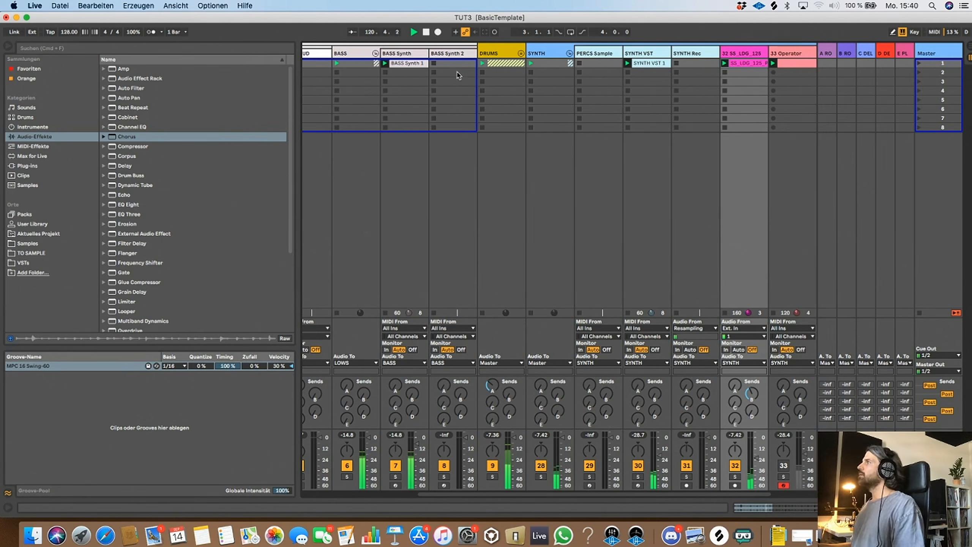
click(592, 55)
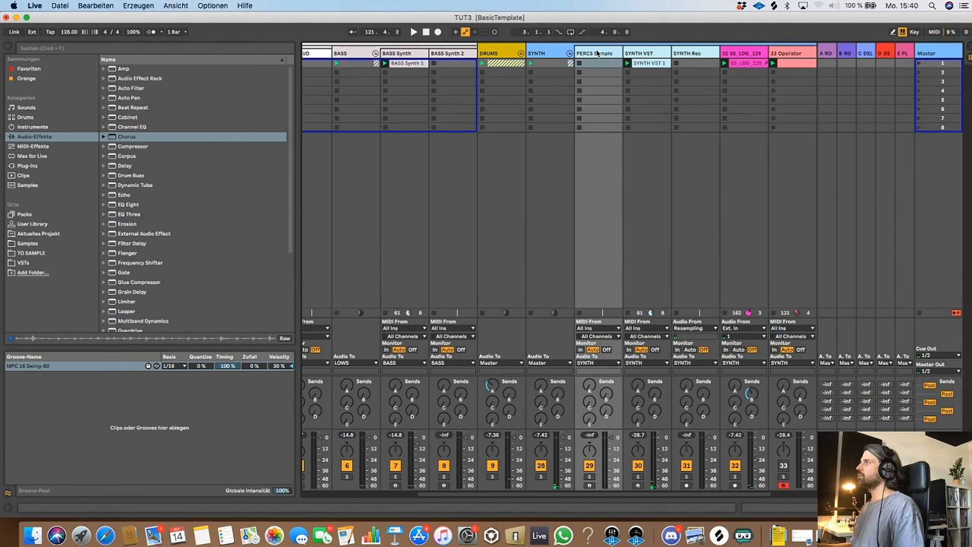
double_click(597, 53)
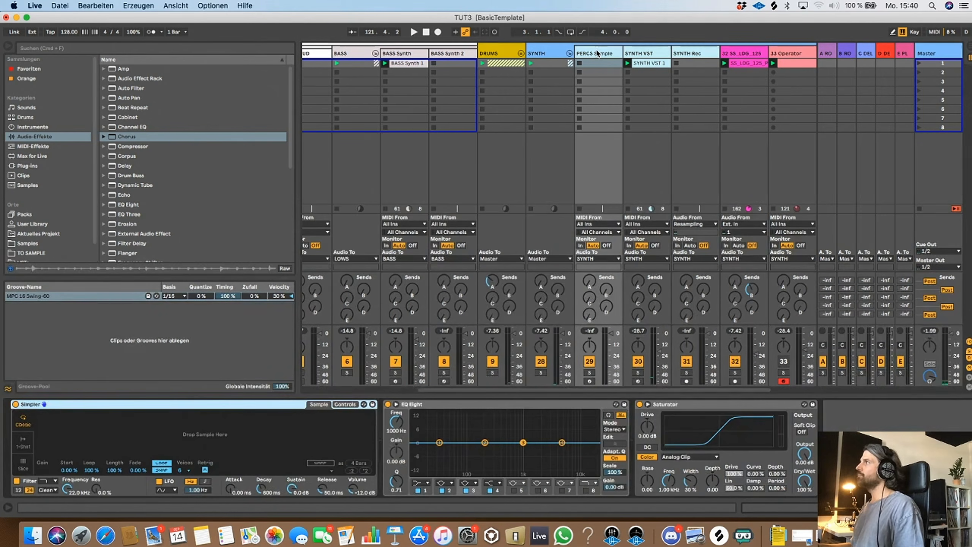
Find Battery 4 among the Native Instruments plug-ins and replace the Simpler on the PERCS Sample track with it
click(40, 167)
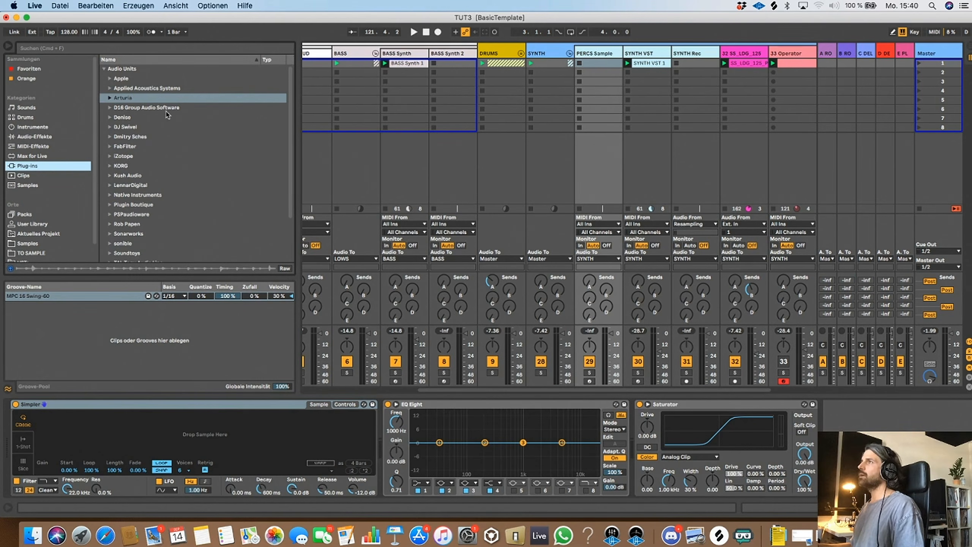
click(103, 69)
click(103, 70)
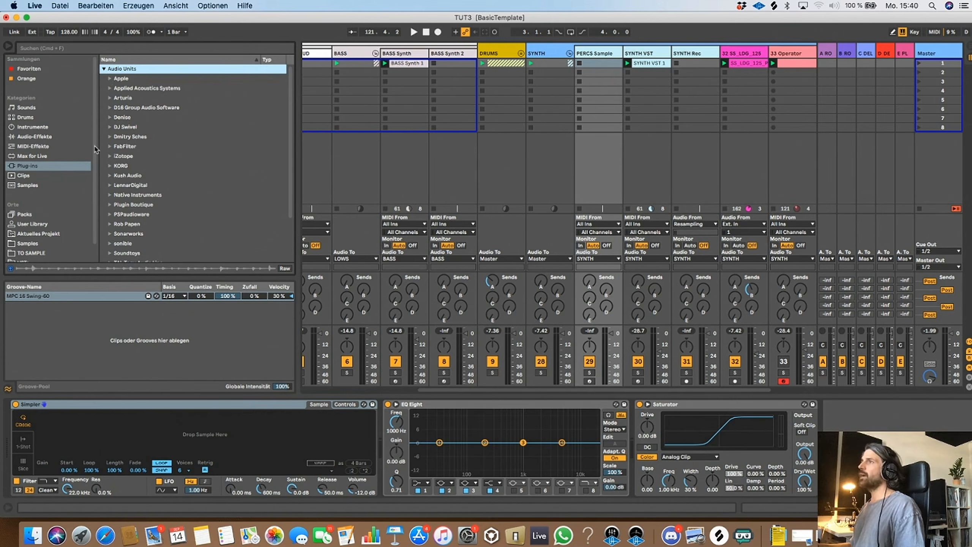
click(42, 137)
click(43, 157)
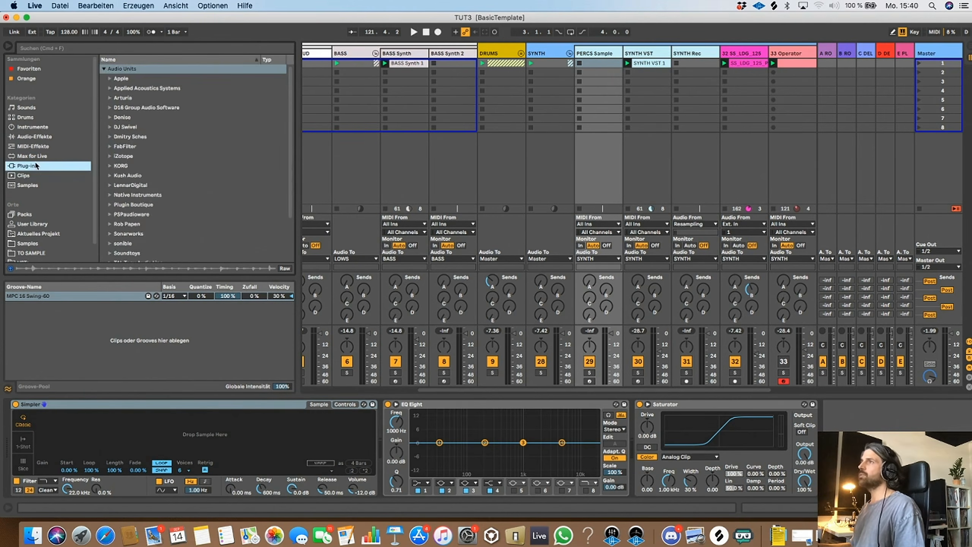
scroll(215, 112, up, 3)
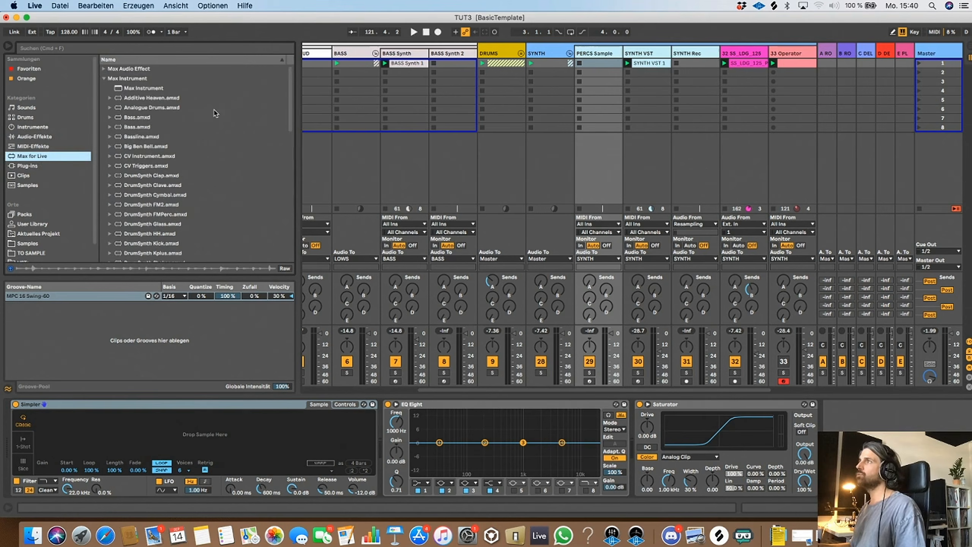
click(104, 79)
click(31, 168)
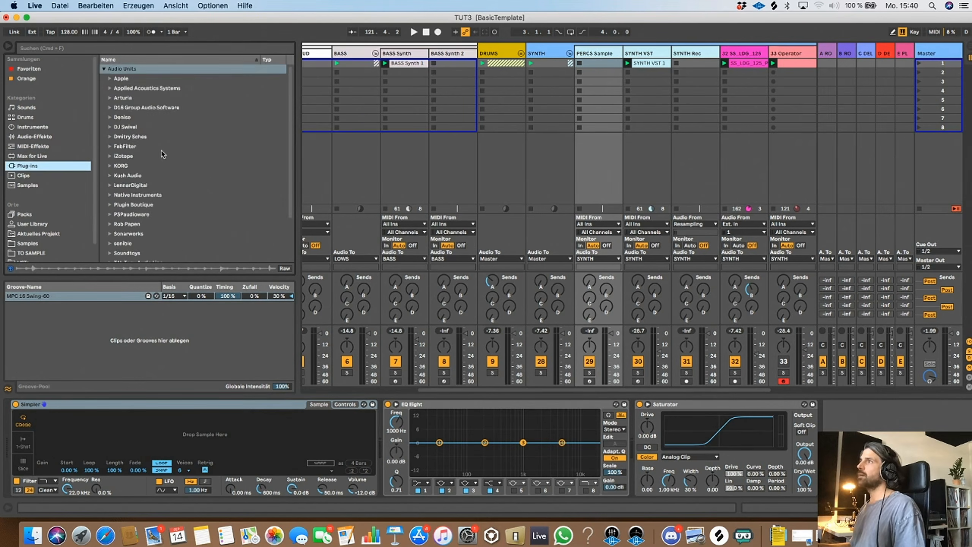
click(110, 141)
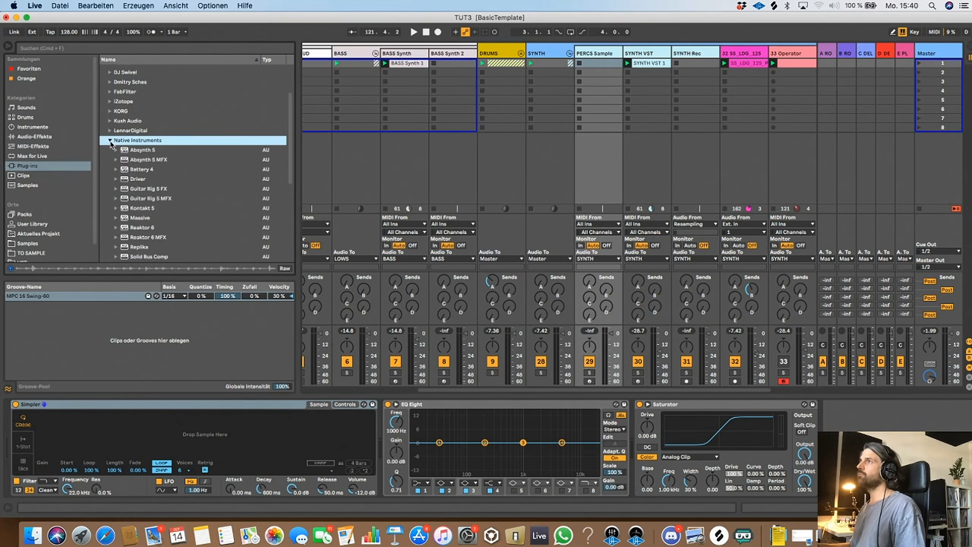
drag(152, 170, 149, 407)
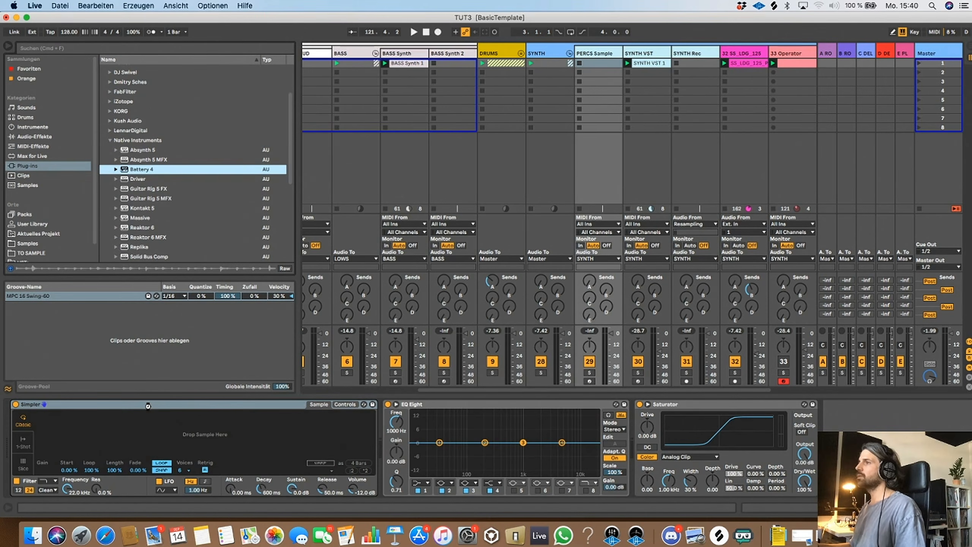
drag(148, 406, 149, 406)
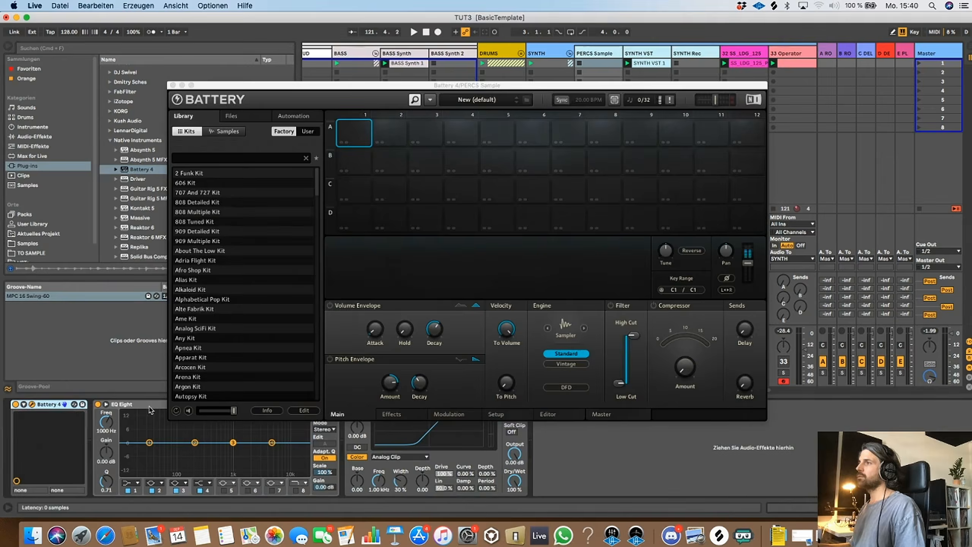
Try the 707 And 727 Kit in Battery, settling on the 808 Tuned Kit
click(214, 223)
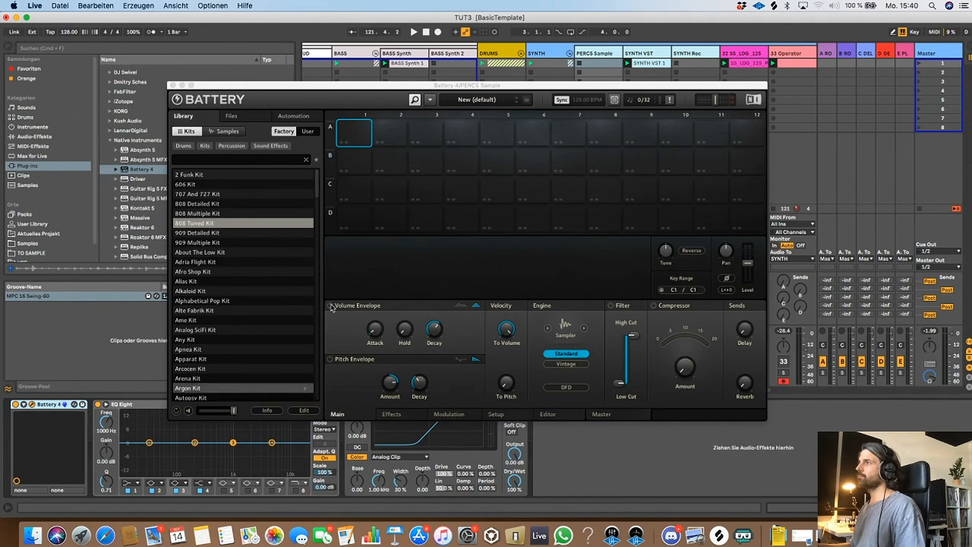
double_click(210, 223)
double_click(212, 194)
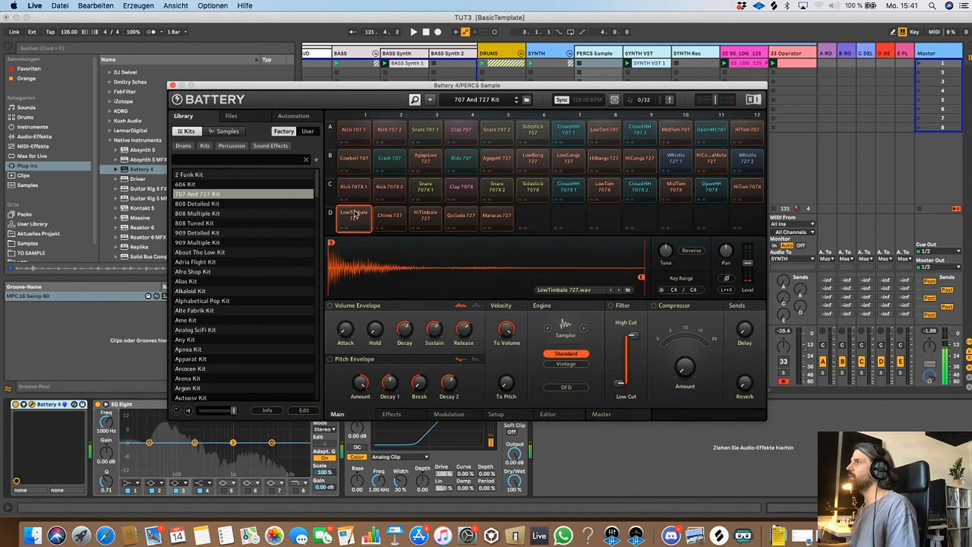
double_click(210, 224)
Audition the HiConga, HiTom and MidTom cells of the 808 Tuned Kit and close the Battery window
click(362, 229)
click(391, 223)
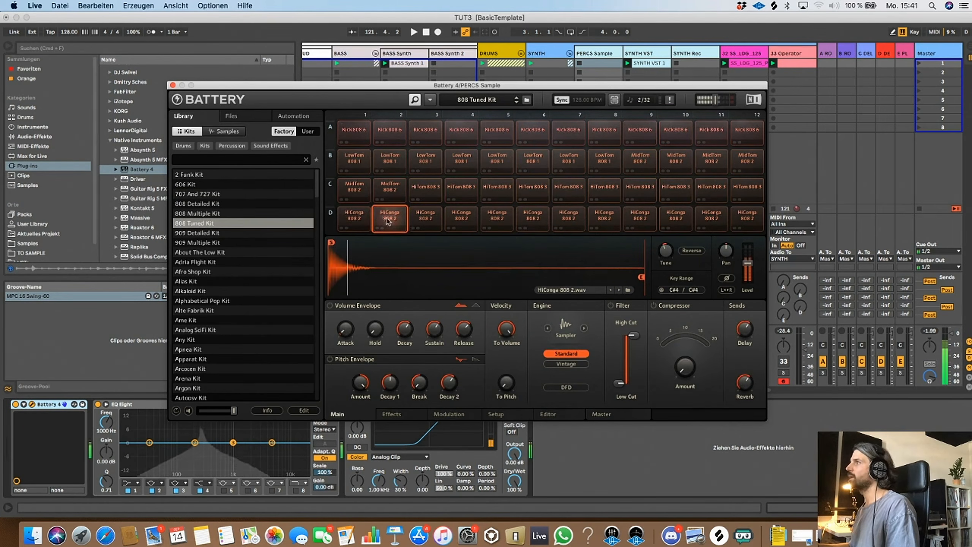
click(423, 222)
click(391, 195)
click(460, 221)
click(522, 223)
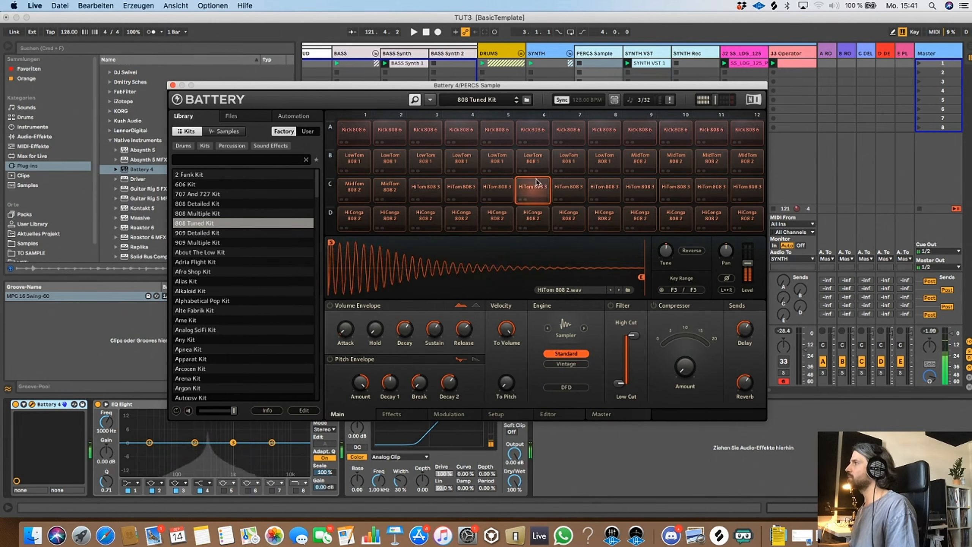
click(567, 220)
click(609, 222)
click(638, 222)
click(676, 218)
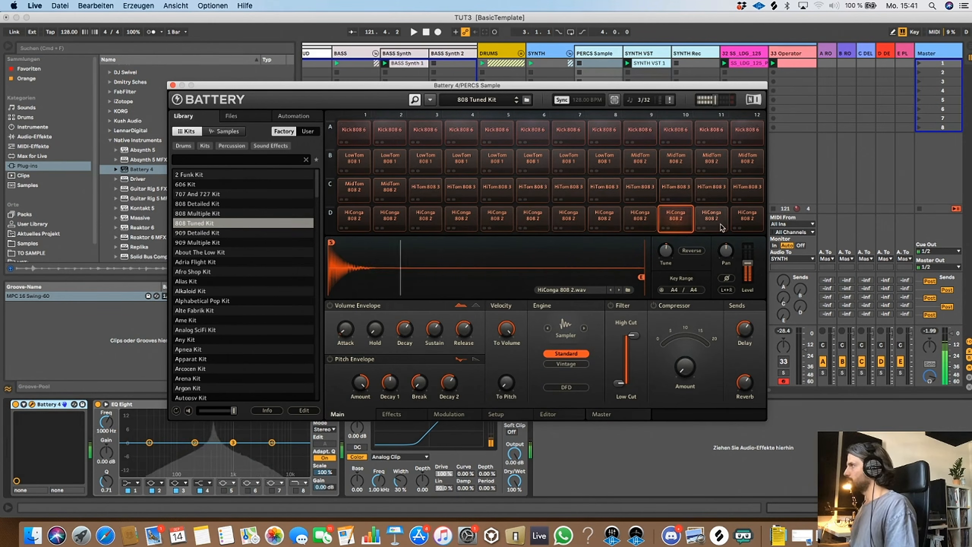
click(747, 218)
click(747, 189)
click(676, 190)
click(533, 190)
click(497, 189)
click(461, 189)
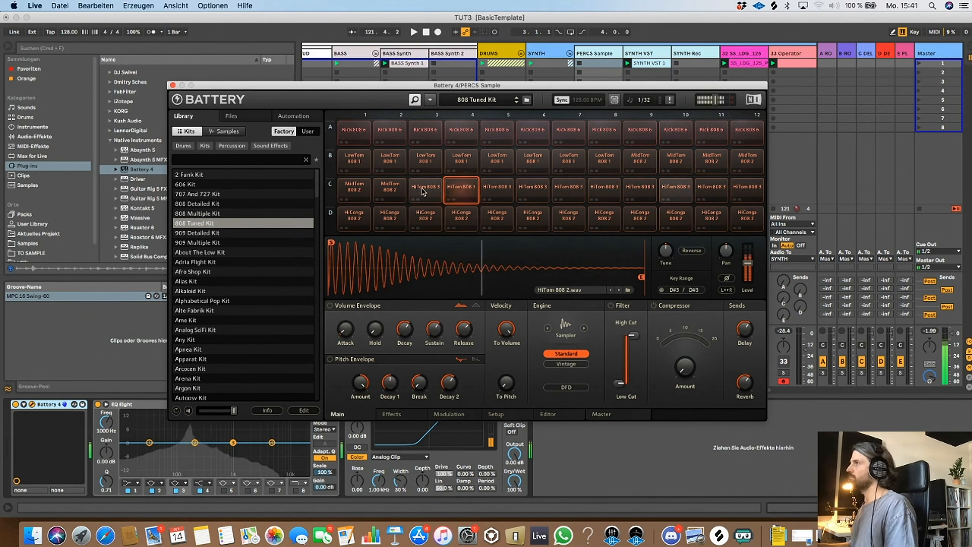
click(425, 189)
click(389, 190)
click(353, 189)
click(172, 85)
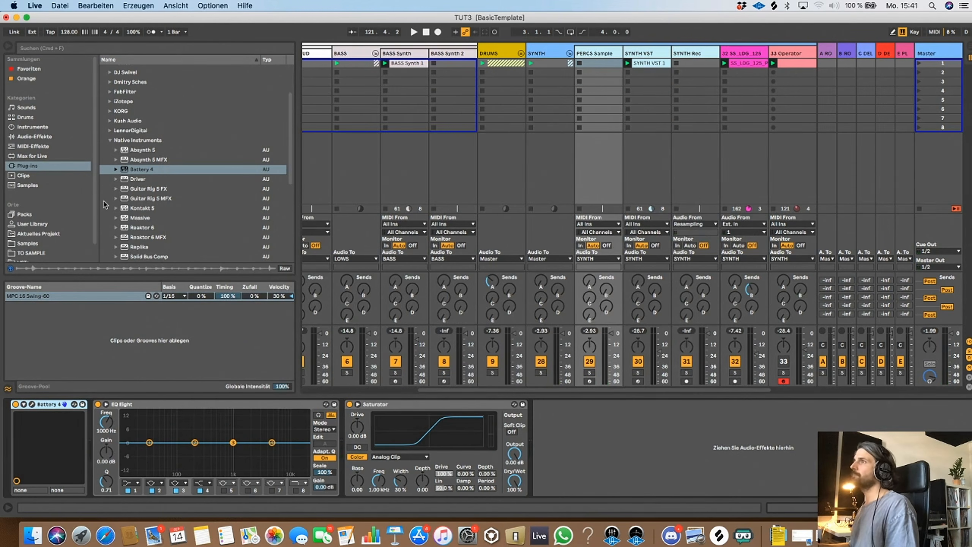
Find the Probabilistic Sequencer in the VSTs folder's Sequencer Bundle 2 and insert it before Battery 4 on the PERCS Sample track
scroll(72, 195, down, 1)
click(33, 213)
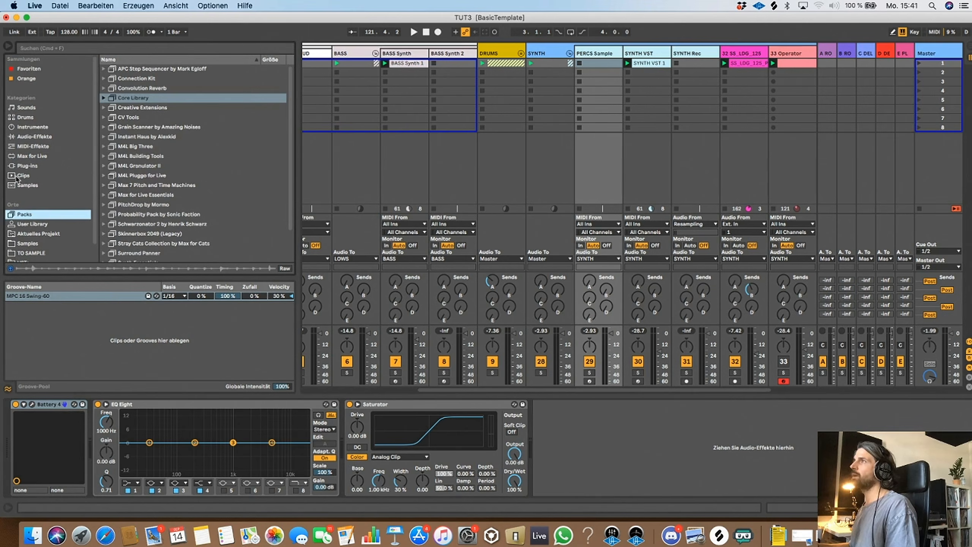
scroll(54, 201, down, 2)
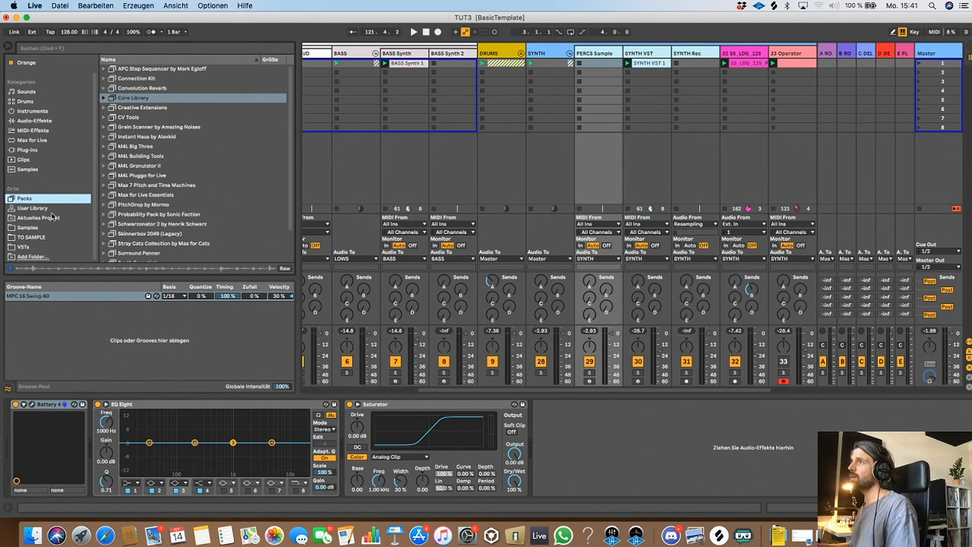
click(28, 247)
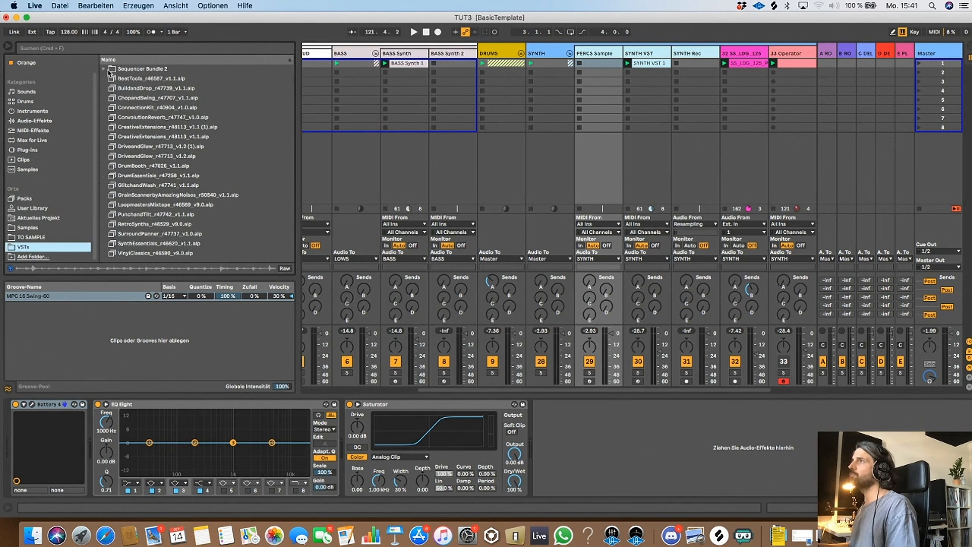
click(104, 69)
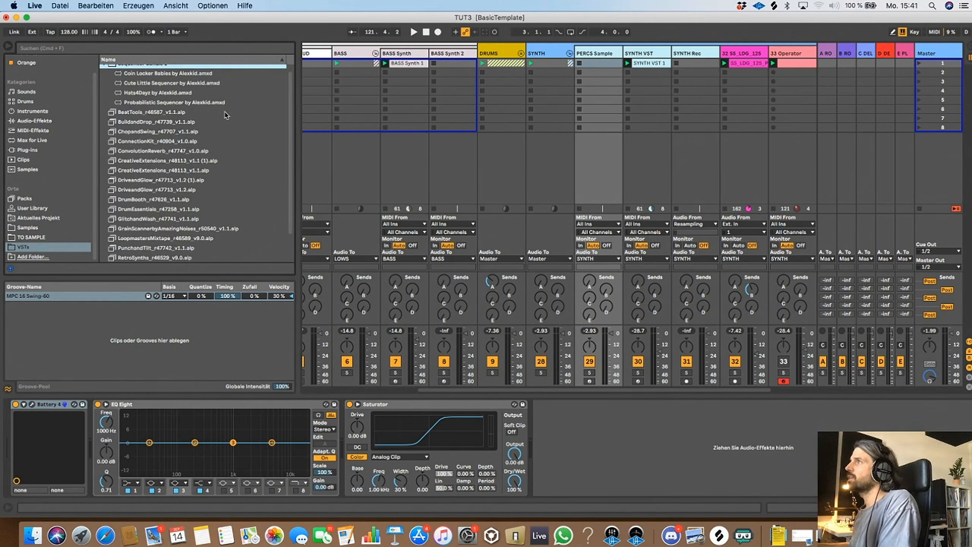
click(217, 108)
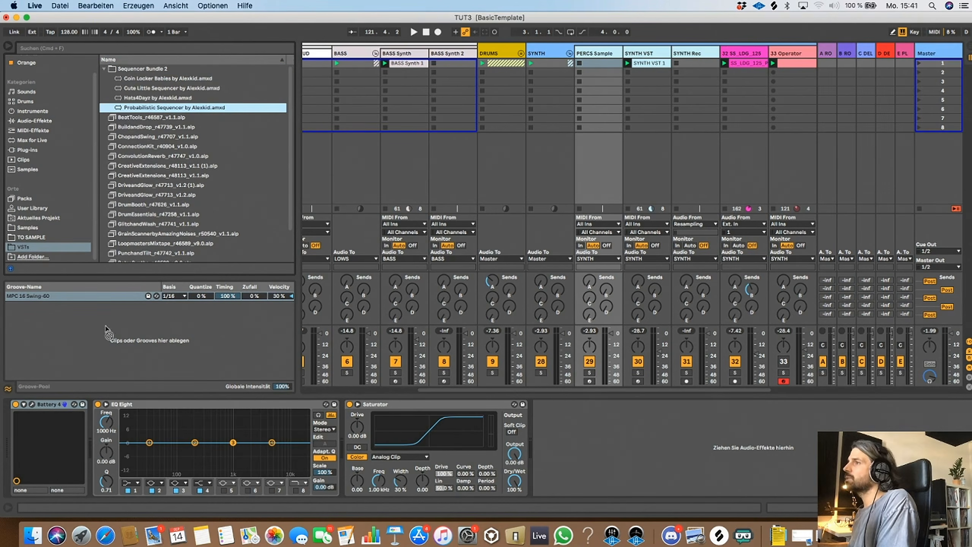
drag(106, 326, 62, 440)
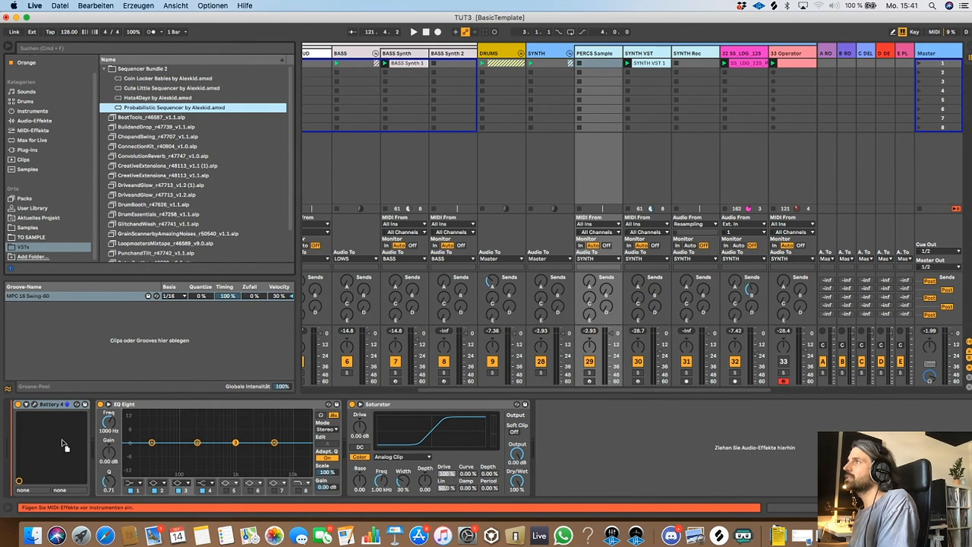
drag(58, 432, 60, 435)
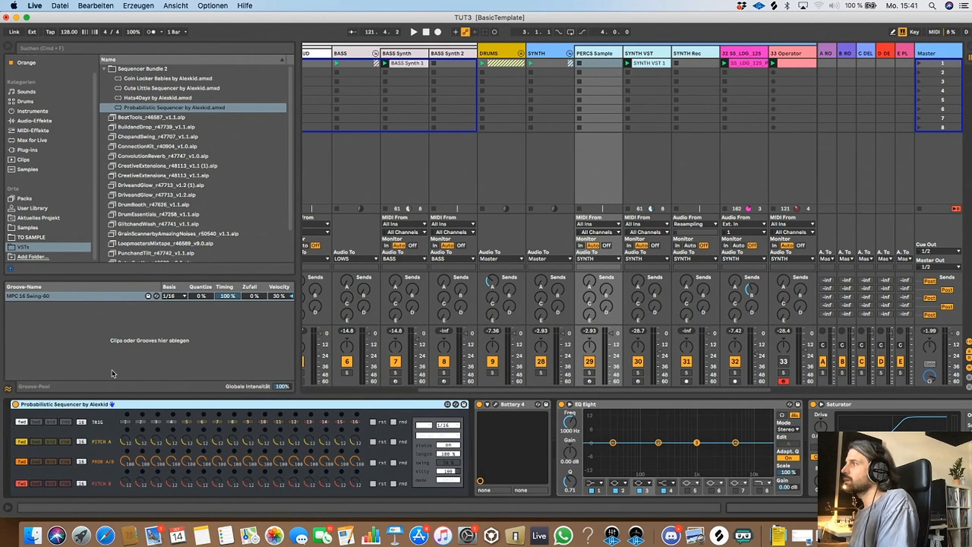
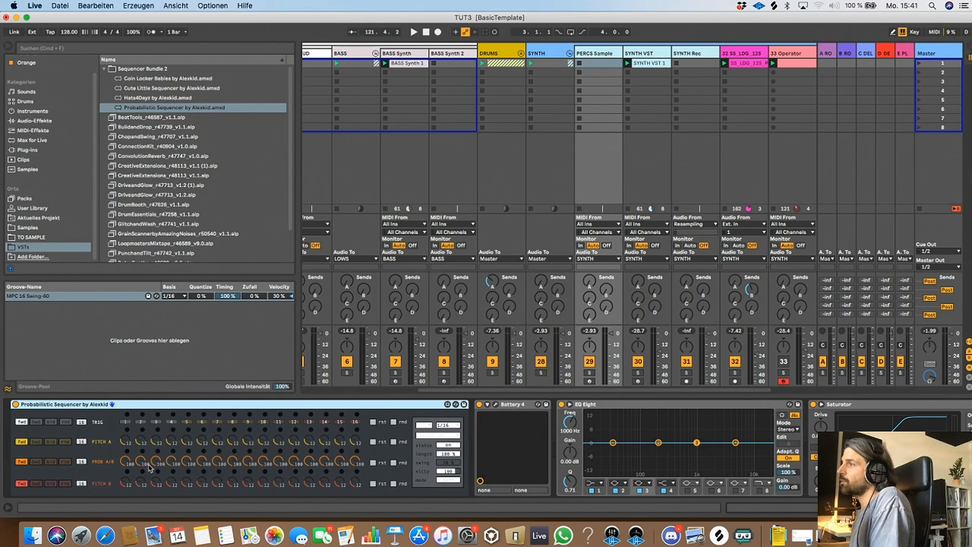
Start playback and randomise the TRIG row of the Probabilistic Sequencer on the PERCS Sample track
drag(127, 463, 127, 477)
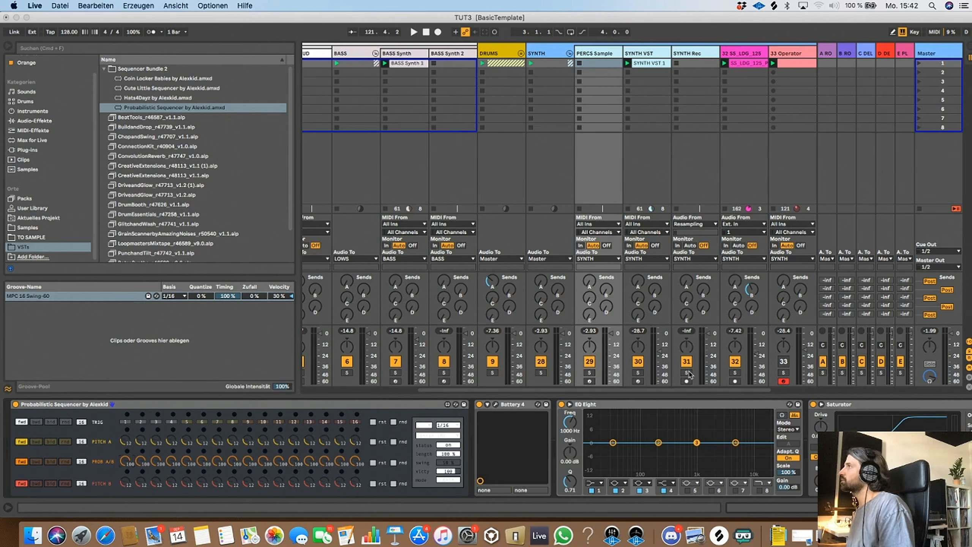
key(space)
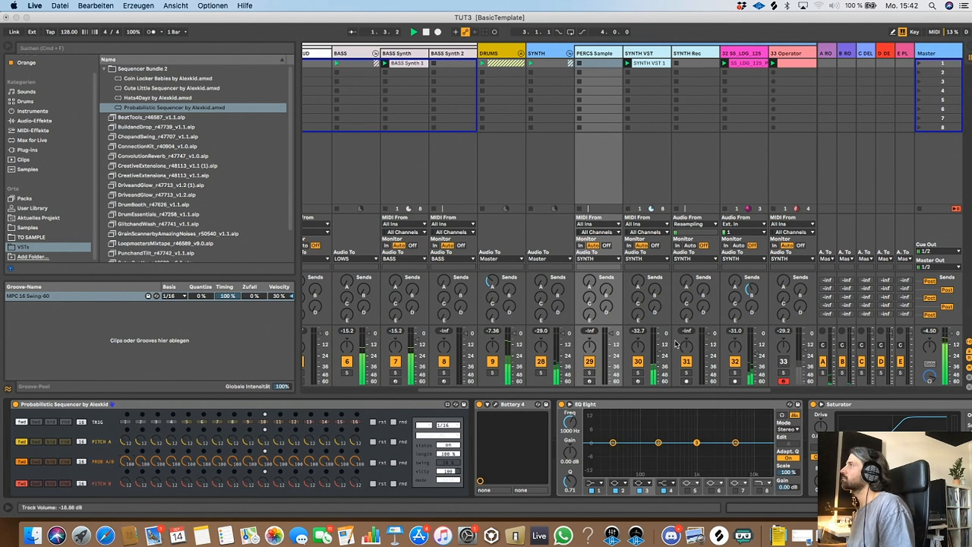
click(592, 55)
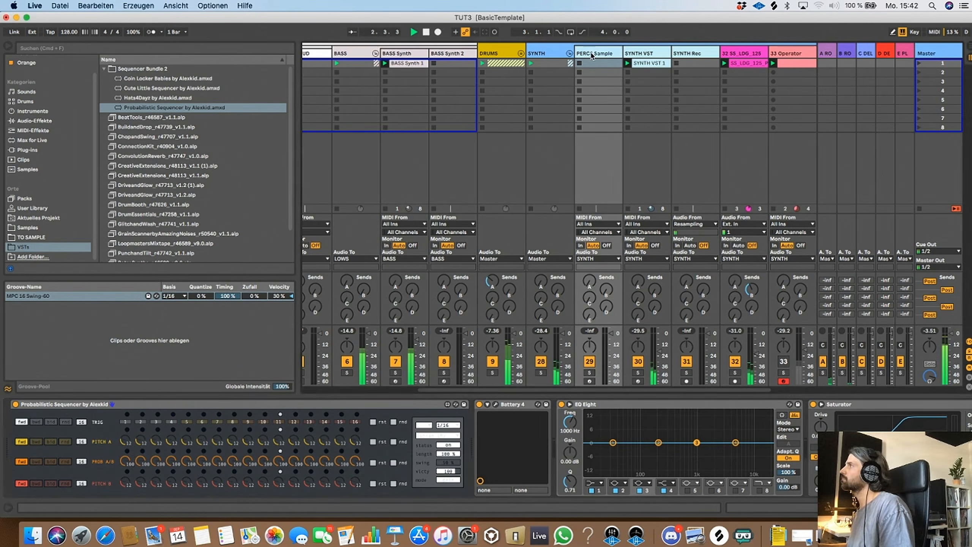
click(393, 422)
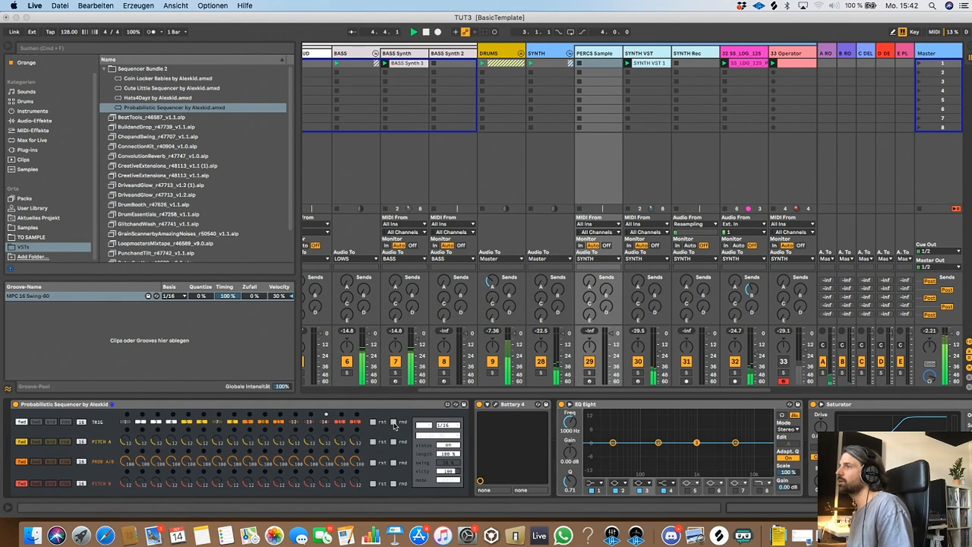
Randomise the PITCH A row of the Probabilistic Sequencer and set the sequencer's swing to 71 %
click(394, 442)
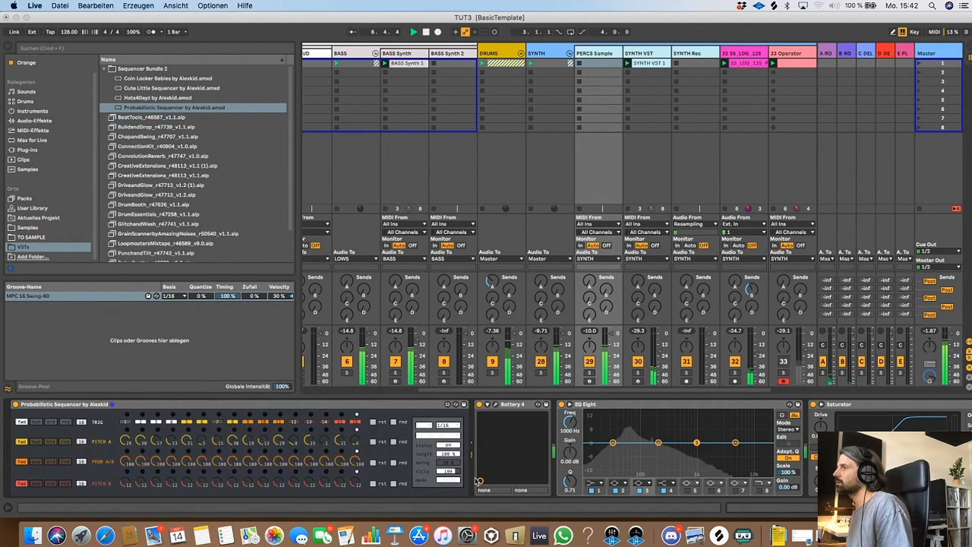
drag(453, 463, 453, 458)
drag(447, 462, 448, 459)
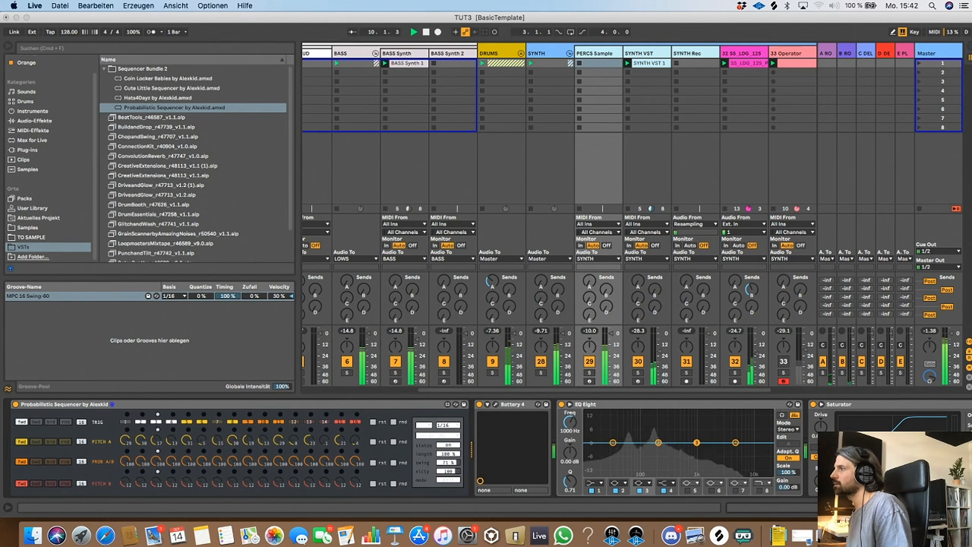
Change the first EQ Eight band on the PERCS Sample track to a low cut at about 147 Hz
click(592, 483)
click(591, 490)
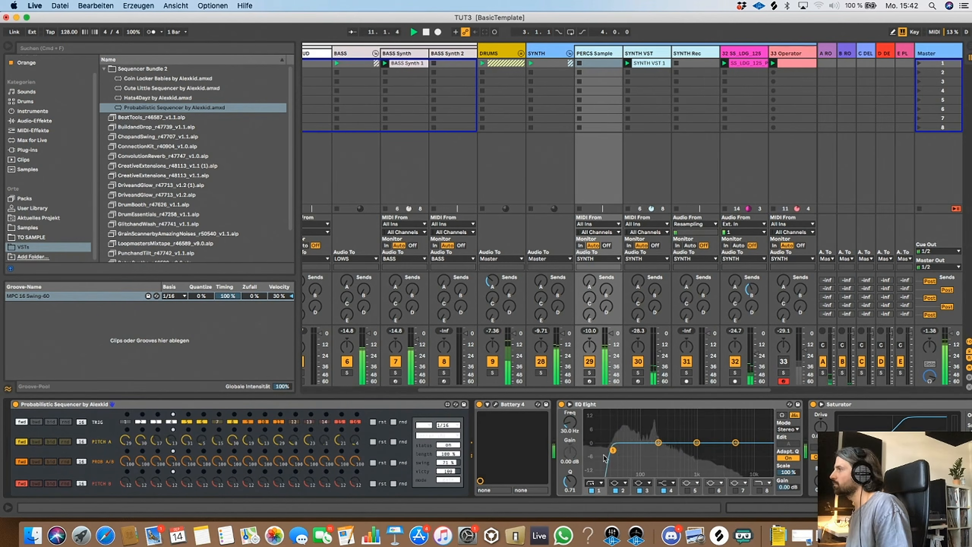
drag(613, 442, 651, 449)
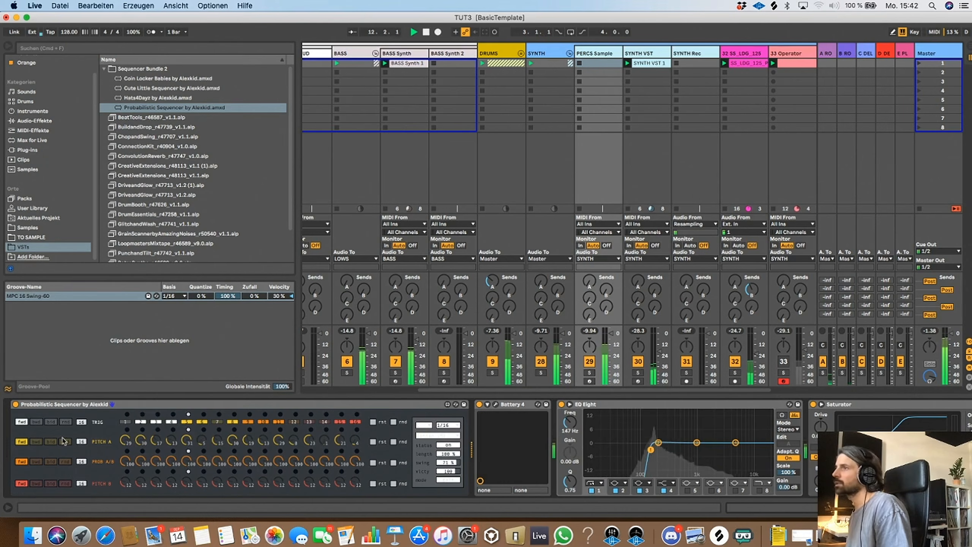
Switch the TRIG and PITCH A rows to the third play-direction mode and randomise PITCH A again
click(51, 422)
click(51, 442)
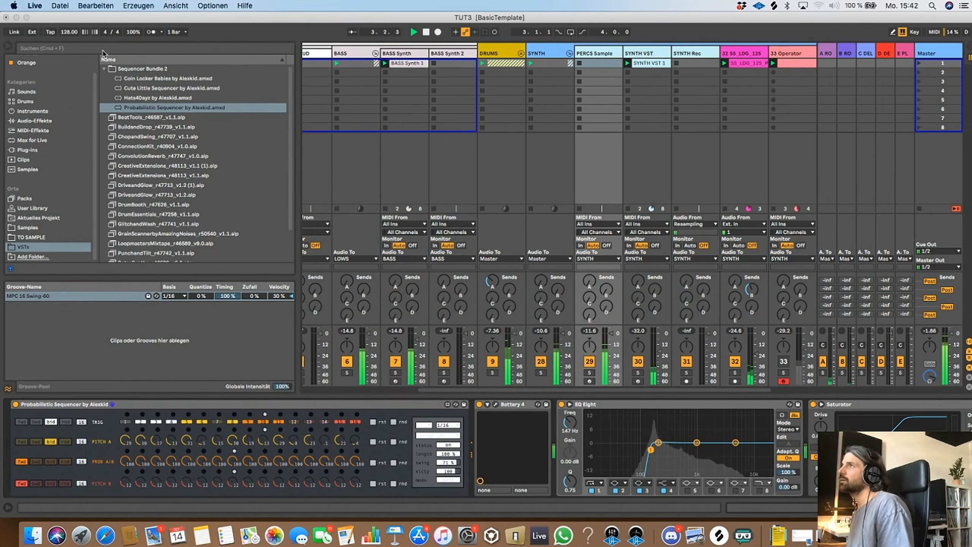
click(393, 442)
click(394, 442)
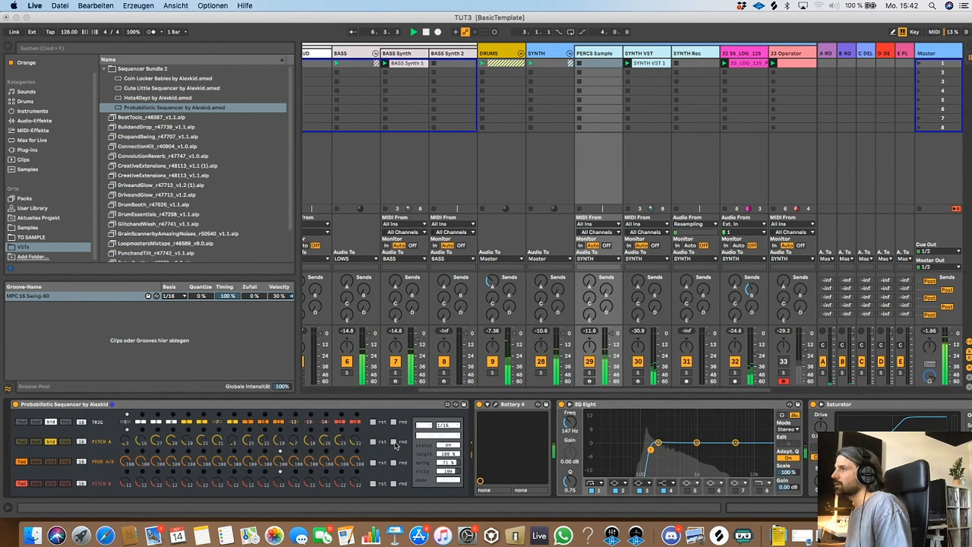
Insert a Pitch MIDI effect before Battery 4 on the PERCS Sample track and set it to +12 st while soloing the track
click(589, 373)
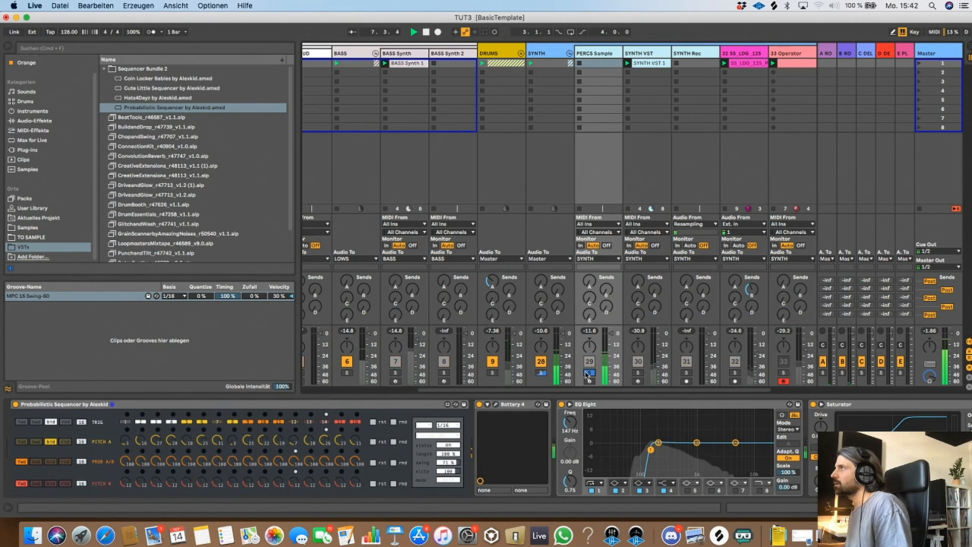
scroll(80, 206, up, 1)
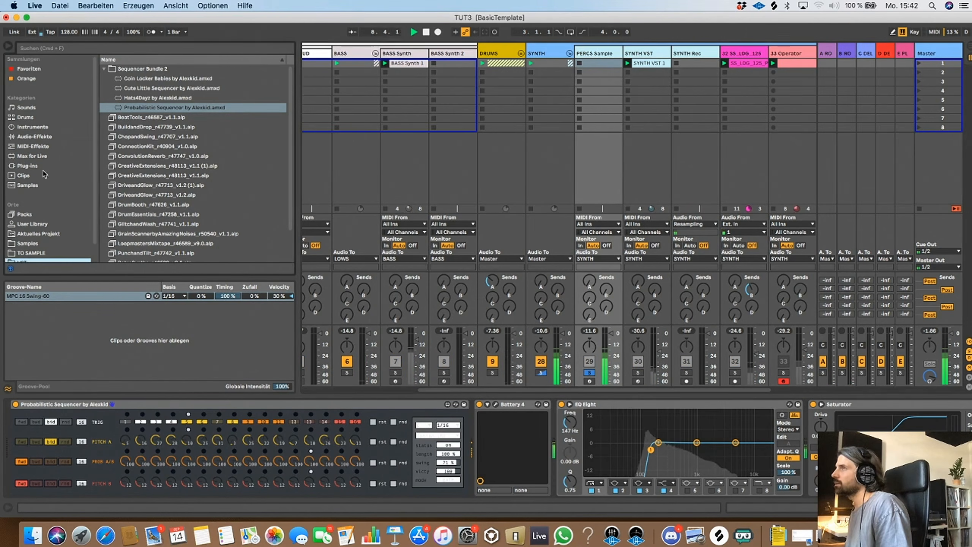
click(115, 49)
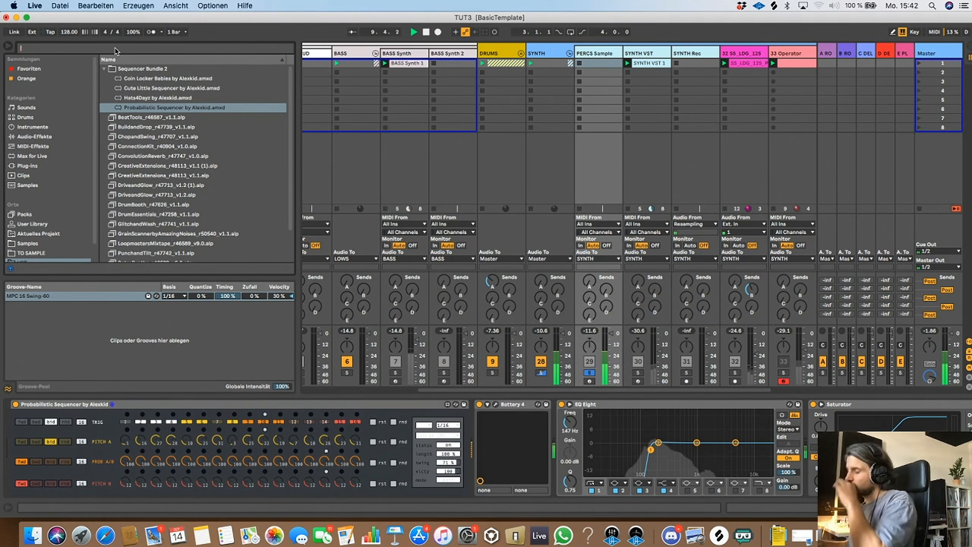
click(38, 146)
drag(125, 107, 443, 450)
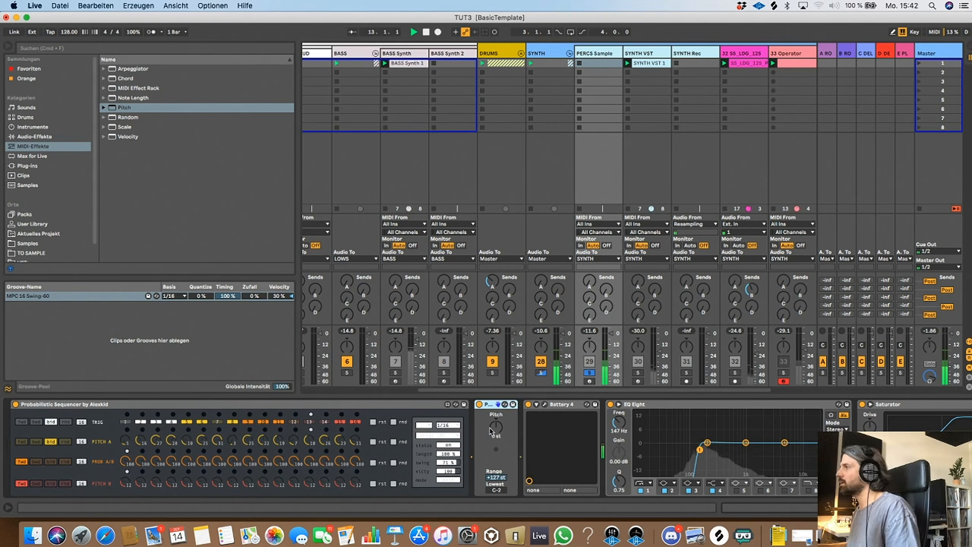
drag(495, 429, 495, 426)
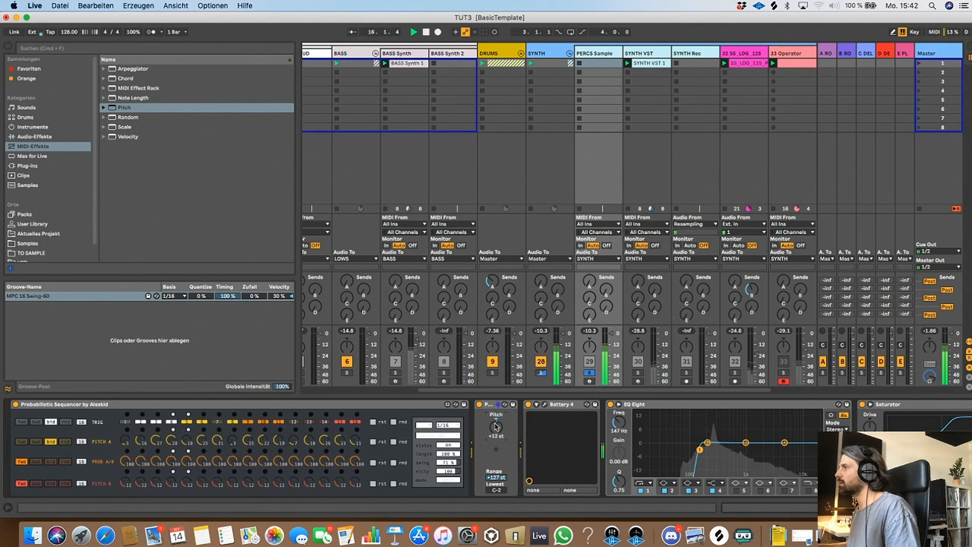
click(589, 373)
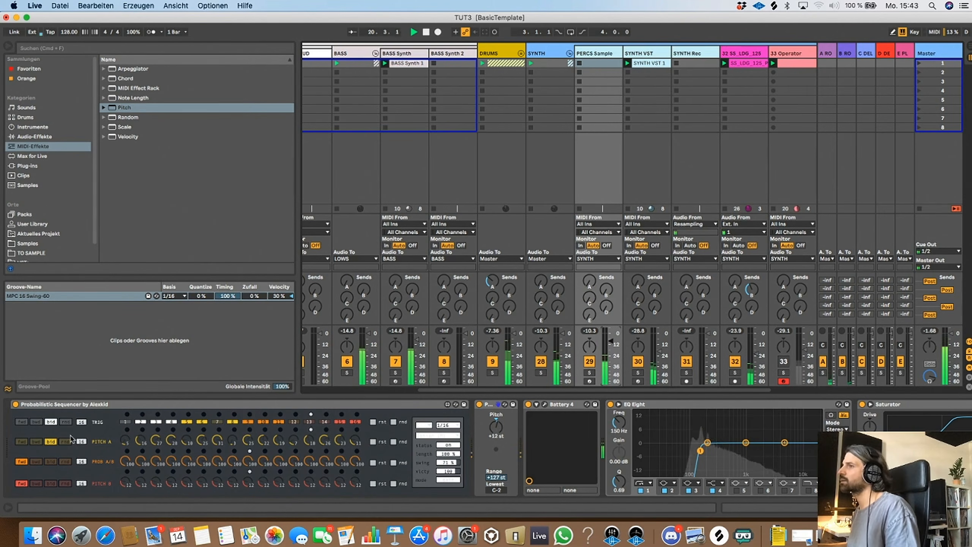
Set the TRIG and PITCH A rows back to forward play direction and toggle the fourth TRIG step
click(21, 422)
click(23, 442)
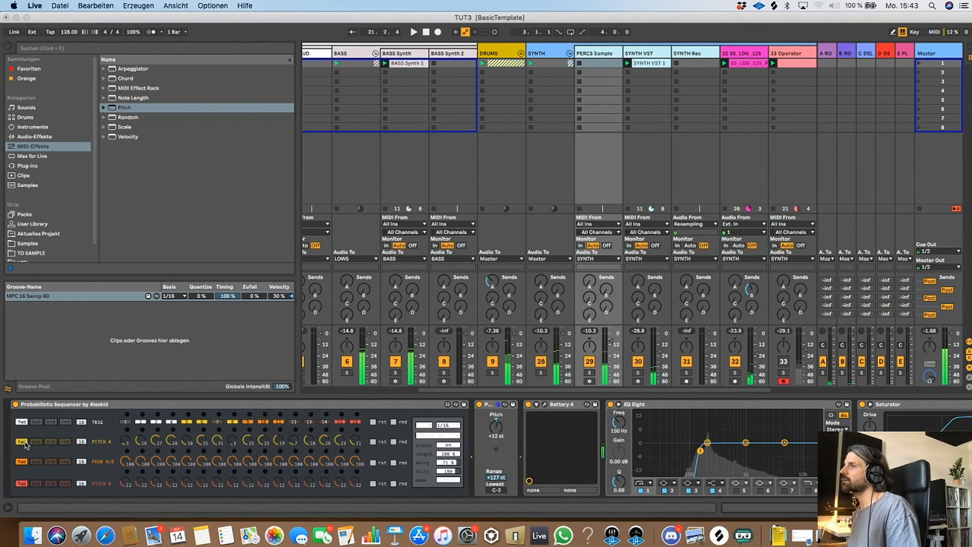
key(space)
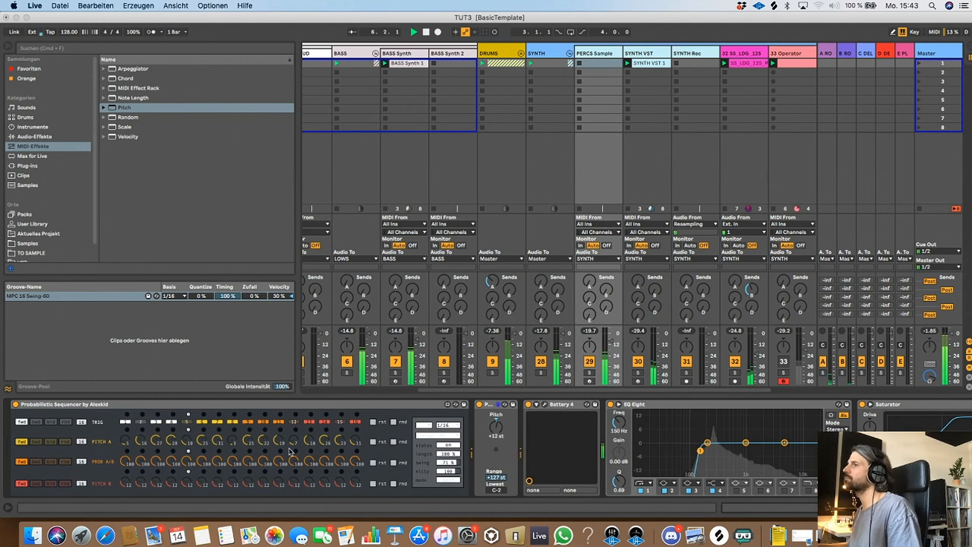
click(171, 423)
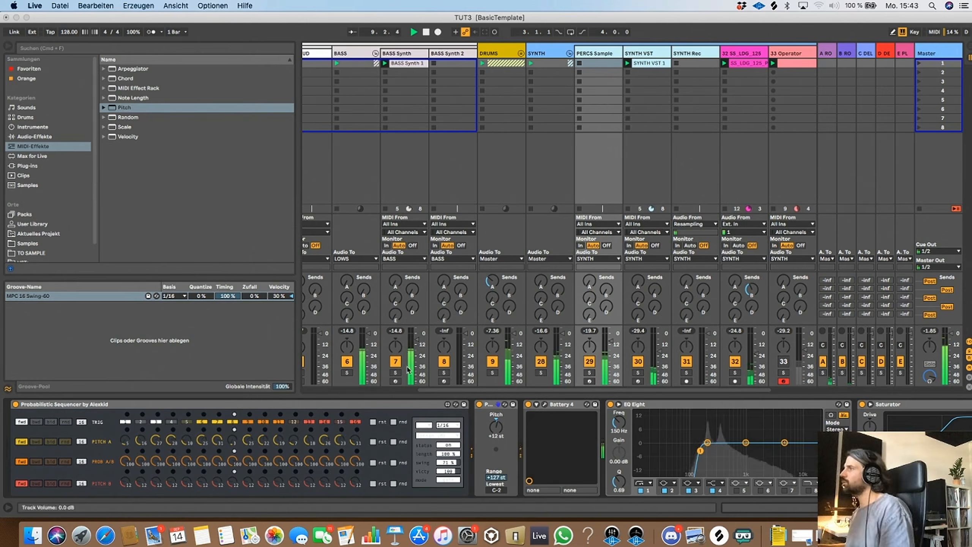
Lower the SYNTH group's volume to about -4.3 dB and set the SYNTH VST track's to about -18.3 dB, stopping playback
click(540, 372)
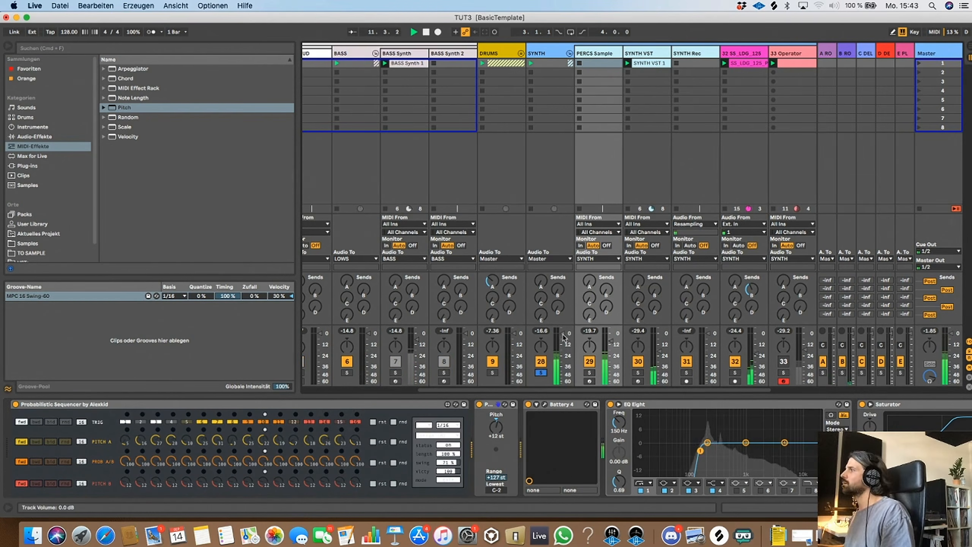
drag(565, 336, 566, 337)
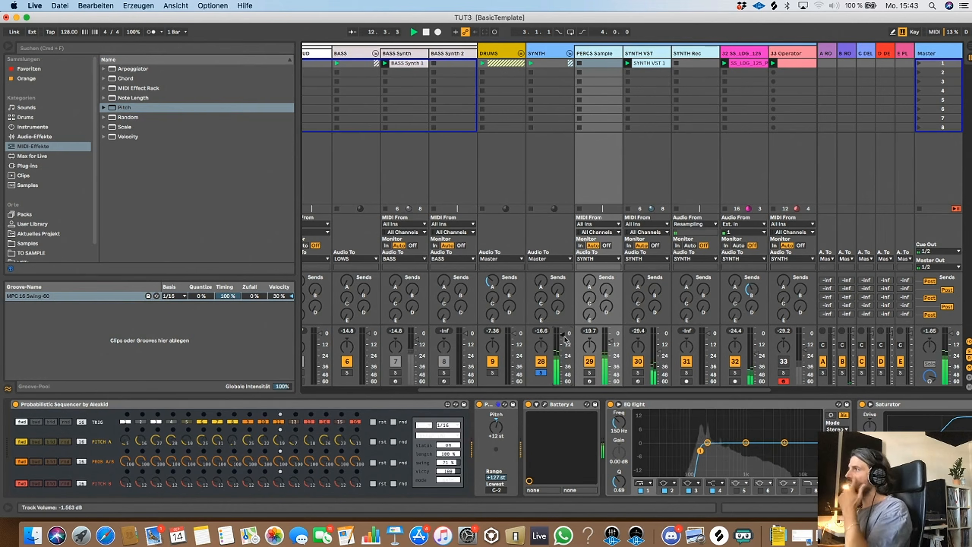
click(541, 372)
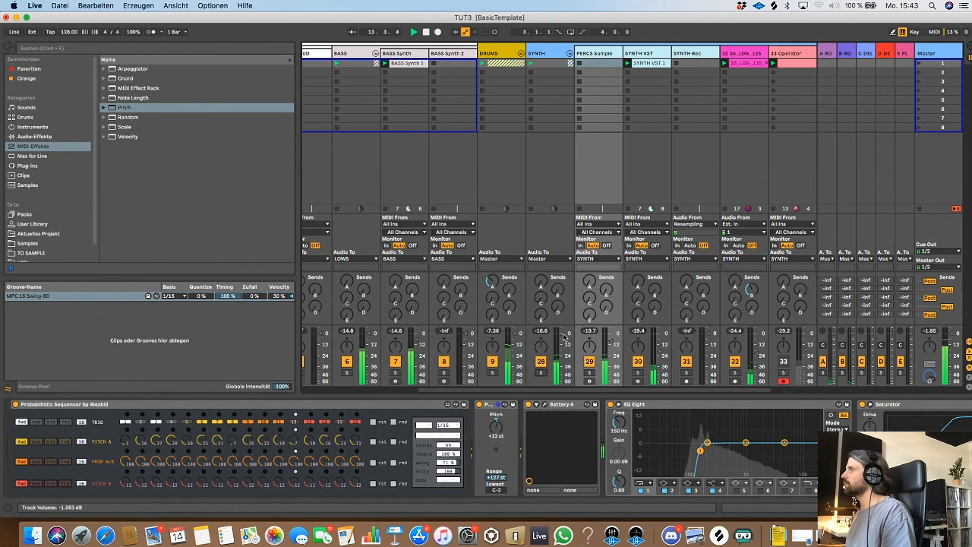
drag(563, 337, 564, 339)
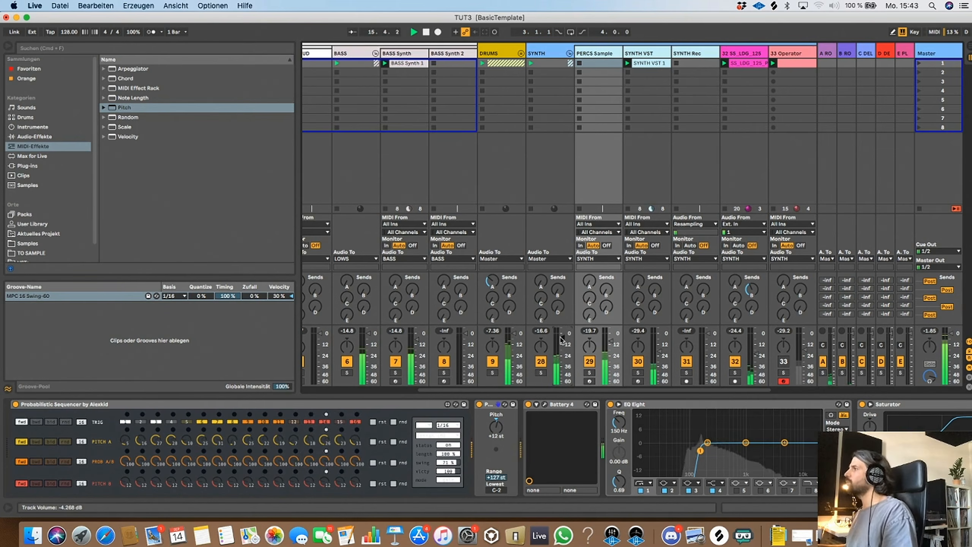
click(637, 362)
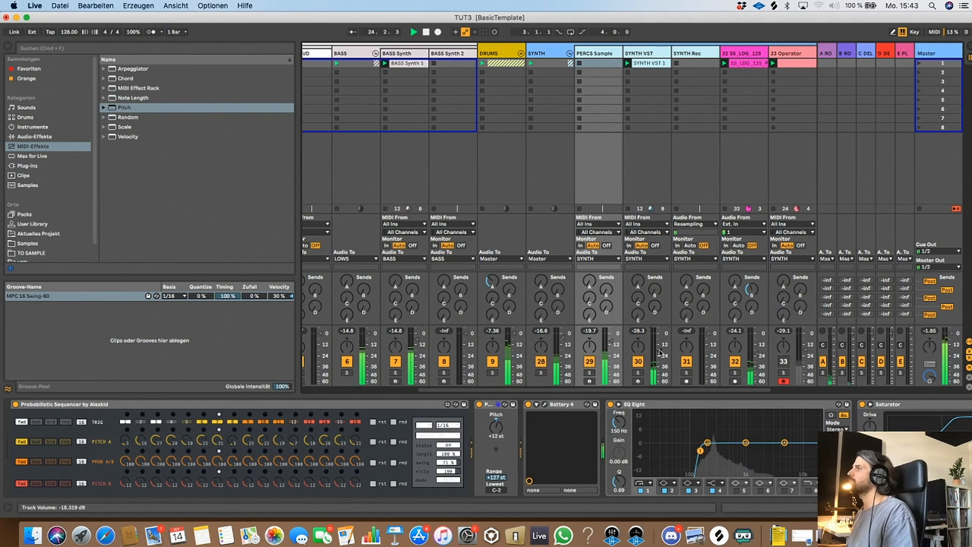
key(space)
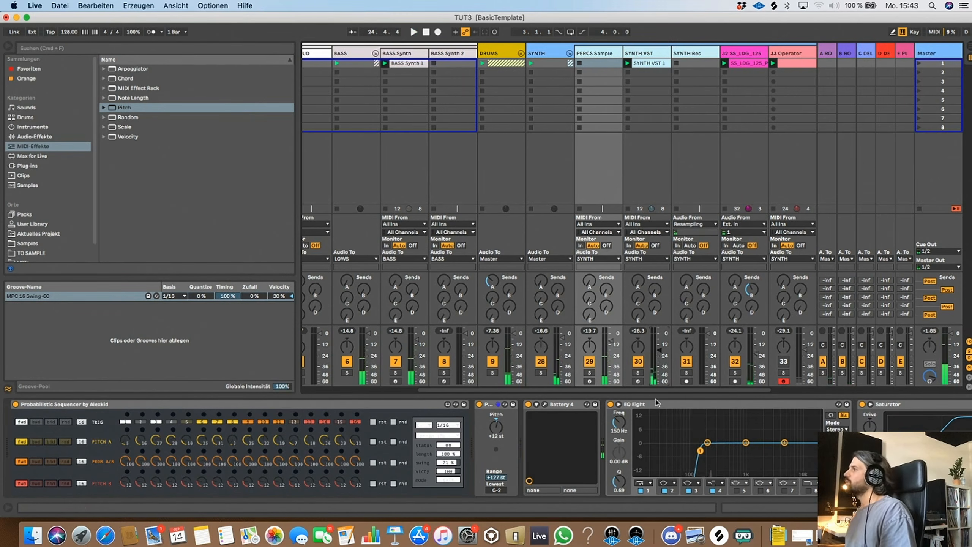
Collapse the LOWS group, expand the DRUMS group and open the BACKNOISE clip routed to TOPS
drag(655, 397, 657, 457)
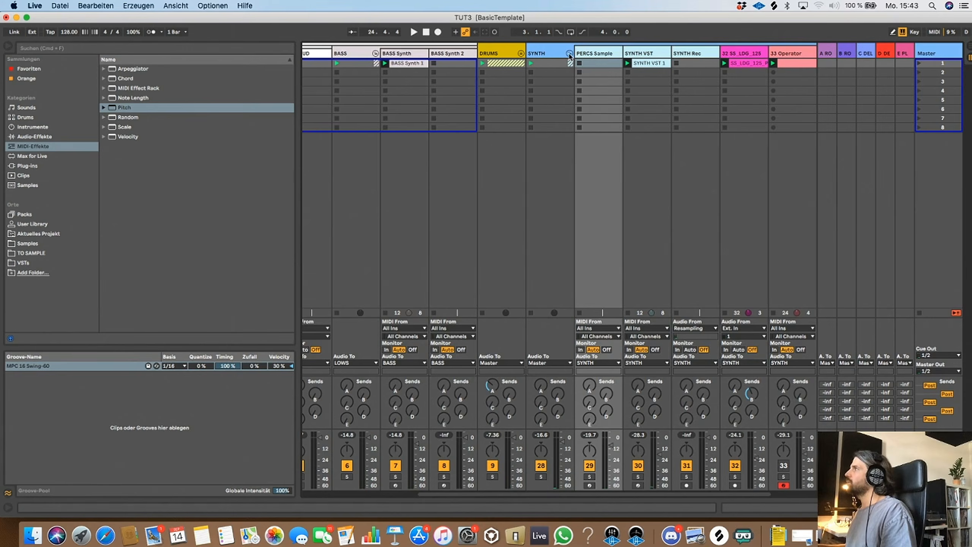
scroll(570, 55, left, 4)
scroll(629, 124, left, 3)
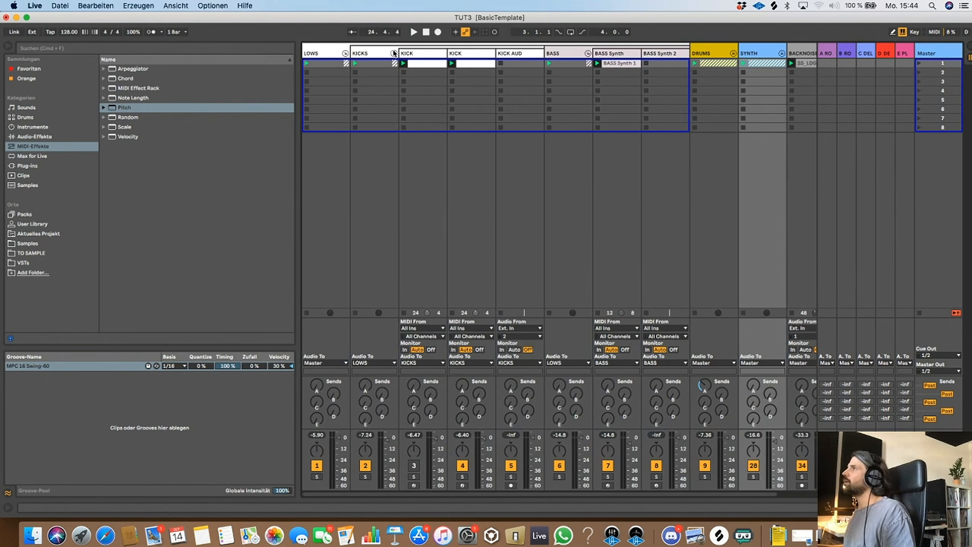
click(345, 53)
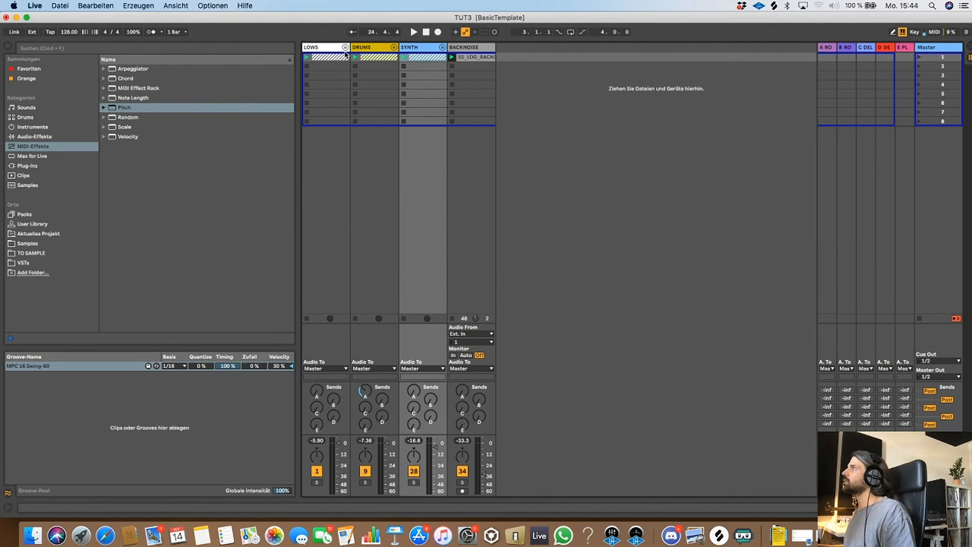
click(393, 50)
scroll(618, 57, right, 5)
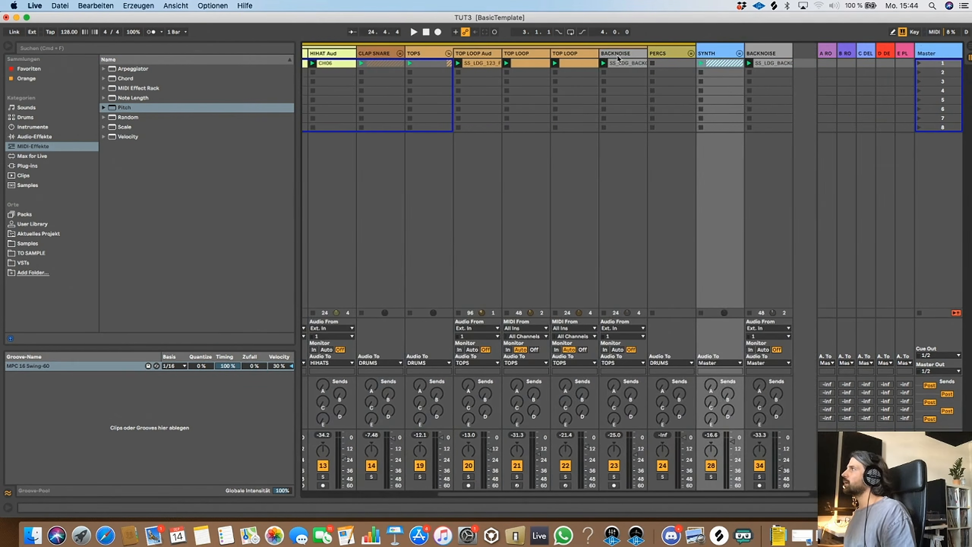
double_click(618, 61)
Solo the BACKNOISE track after the SYNTH group and play its clip with the looped region magnified
click(759, 372)
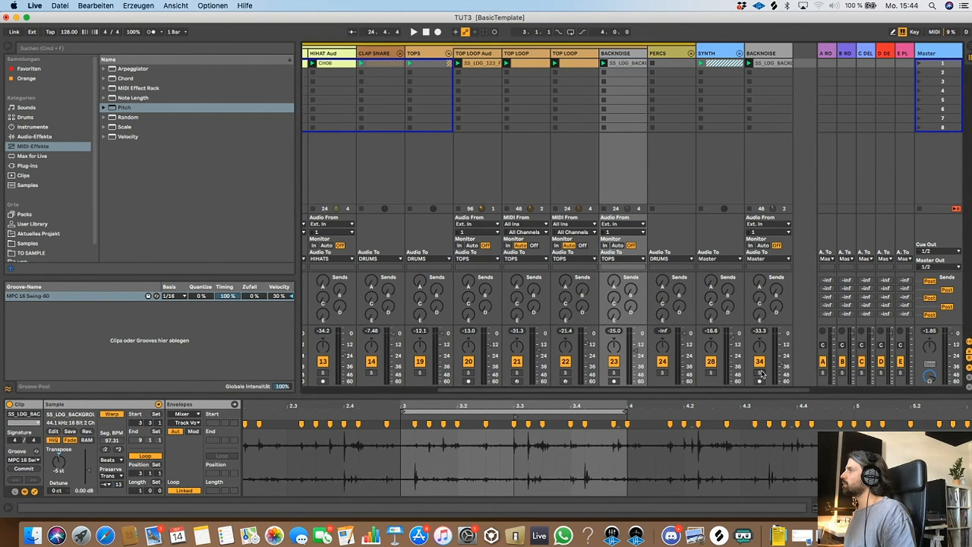
click(760, 64)
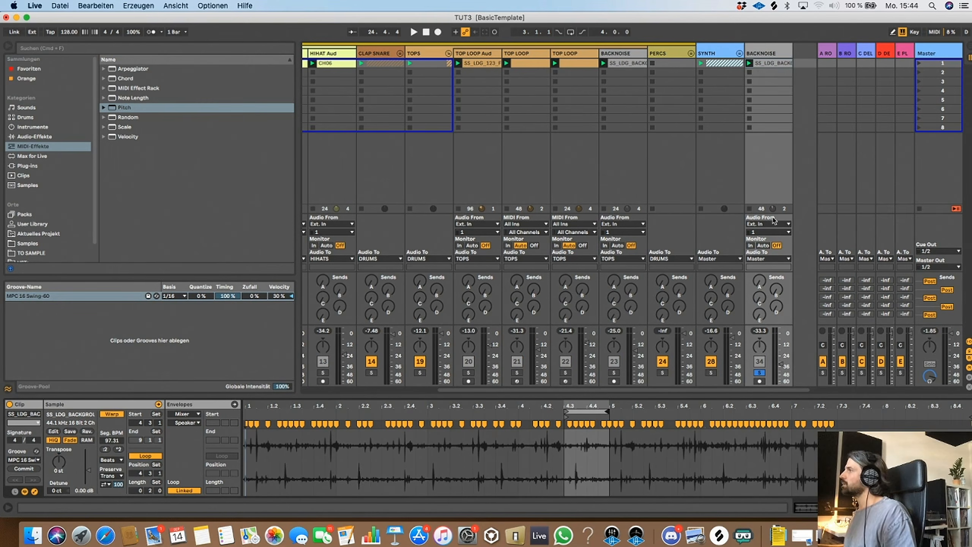
key(space)
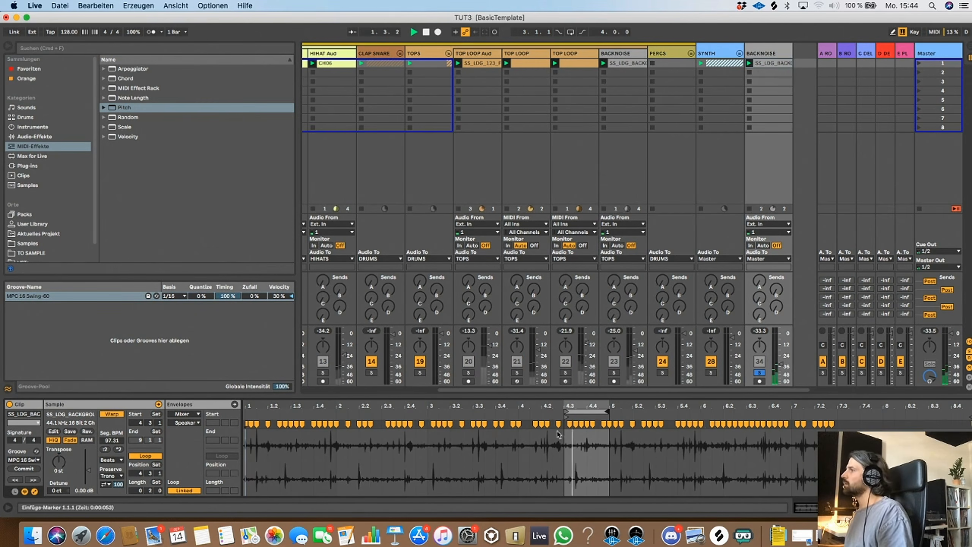
drag(571, 406, 627, 458)
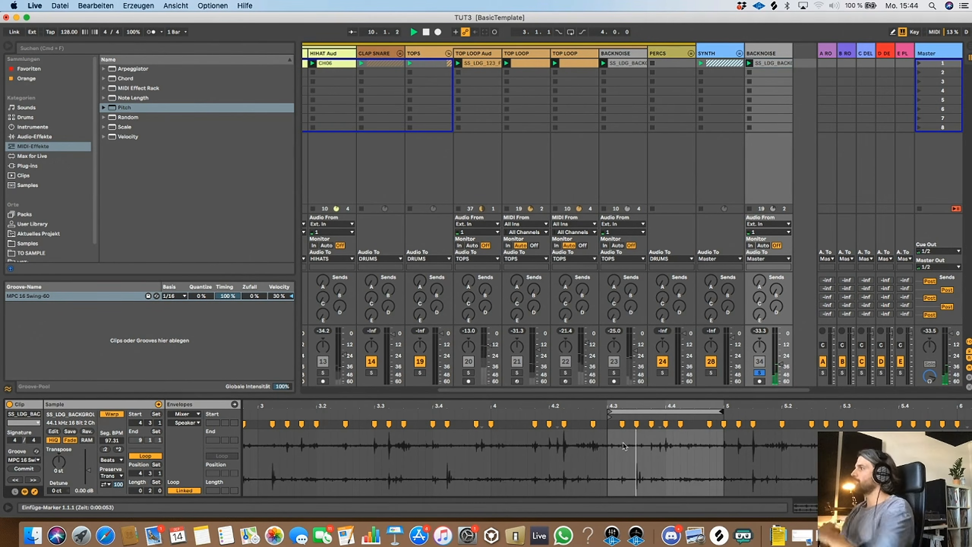
Switch off the Tremo device on the BACKNOISE track routed to TOPS
click(631, 57)
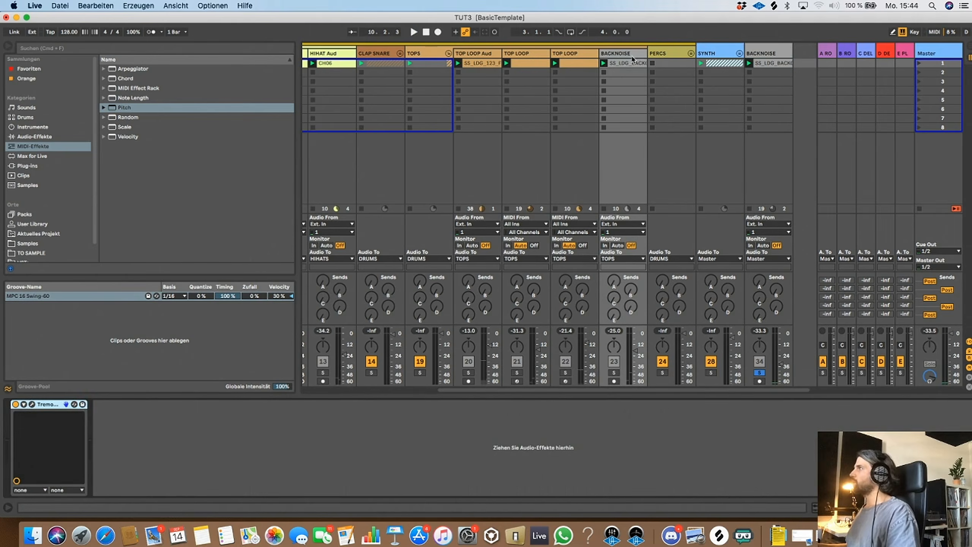
click(635, 64)
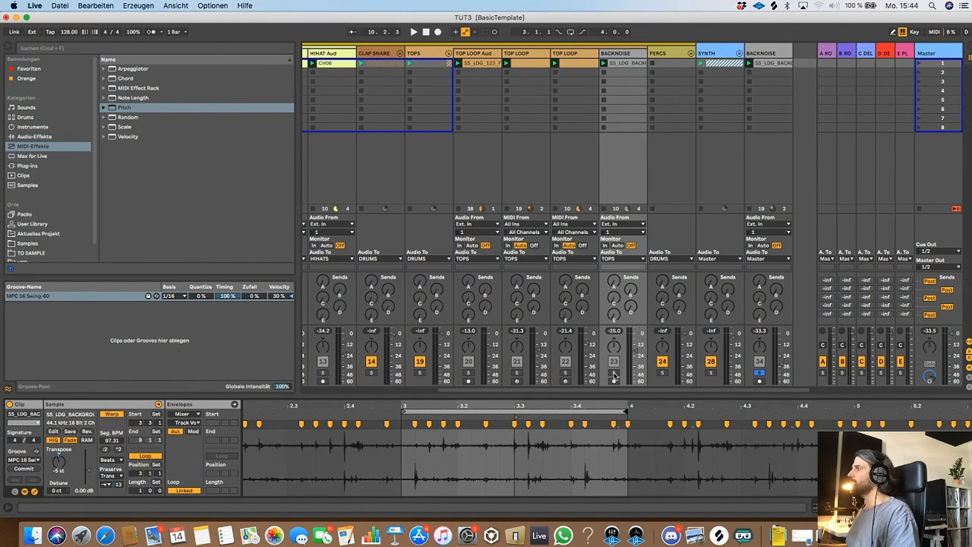
click(615, 53)
click(15, 405)
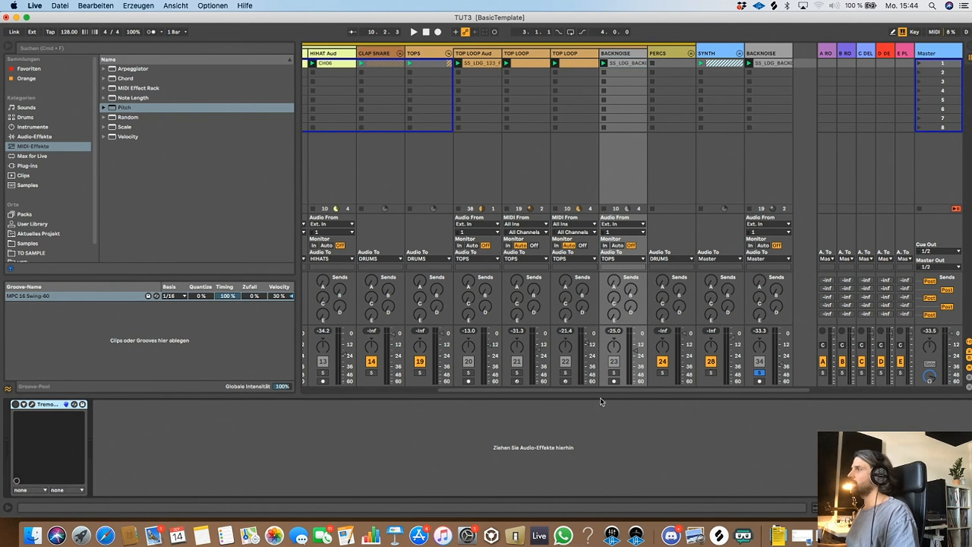
Play the TOPS BACKNOISE track soloed, set its clip's transient envelope to 21 and return to the track's devices
click(613, 372)
key(space)
click(626, 63)
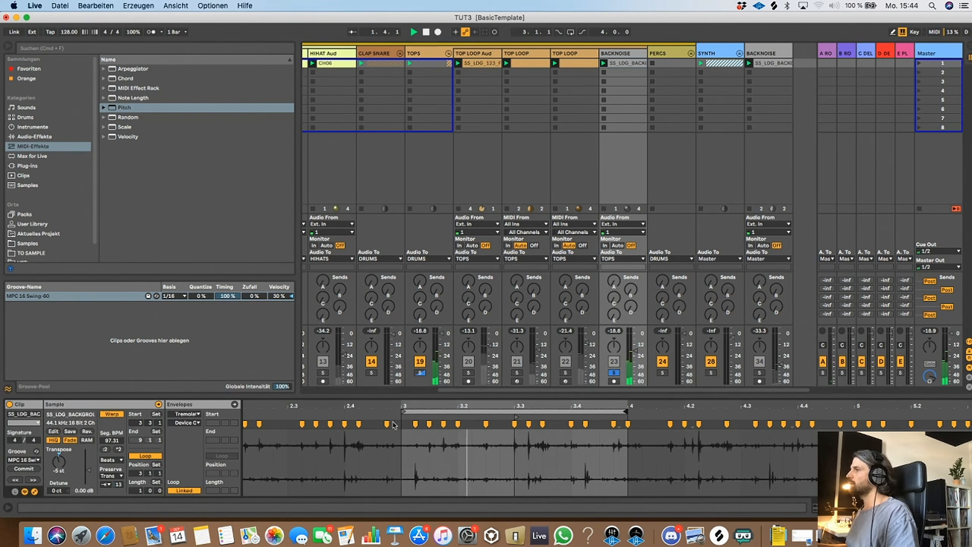
drag(120, 485, 120, 419)
mouse_move(119, 485)
mouse_down()
mouse_move(119, 514)
mouse_move(118, 488)
mouse_up()
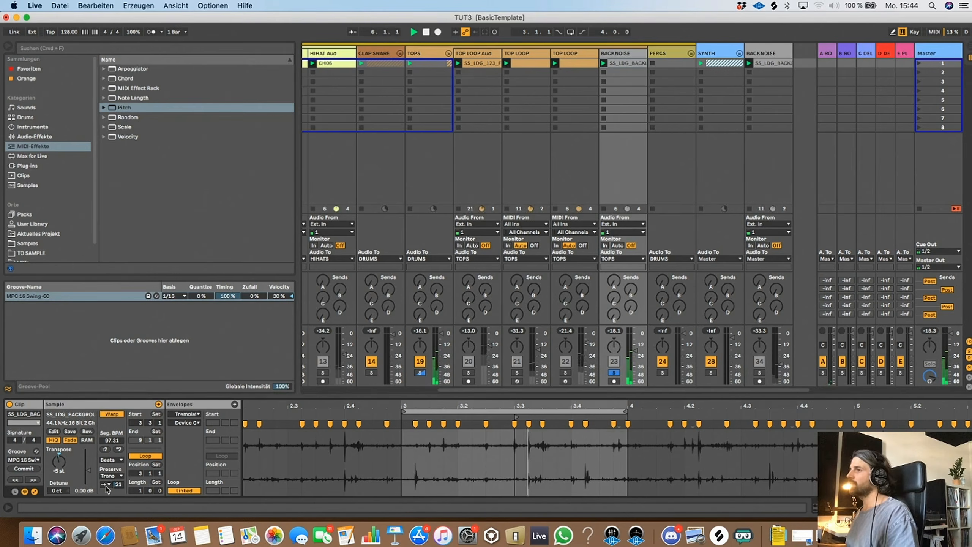
click(620, 54)
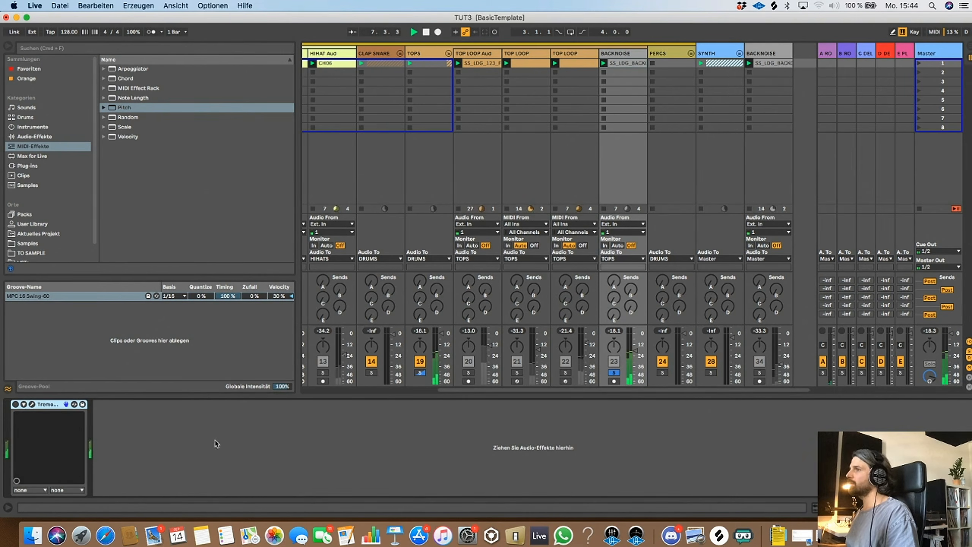
Open the Tremolator plug-in on the BACKNOISE track routed to TOPS, switch the device on and reveal its tweak controls
click(32, 404)
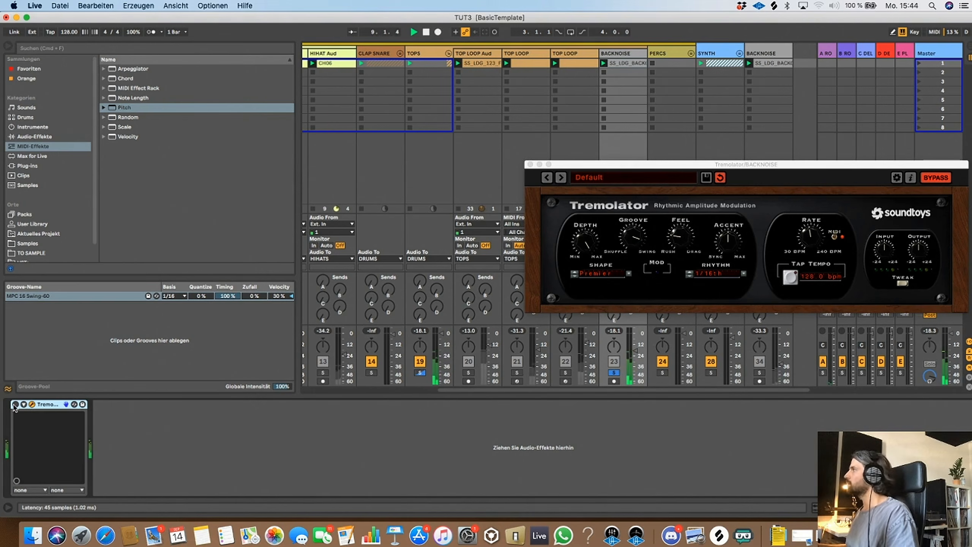
click(15, 404)
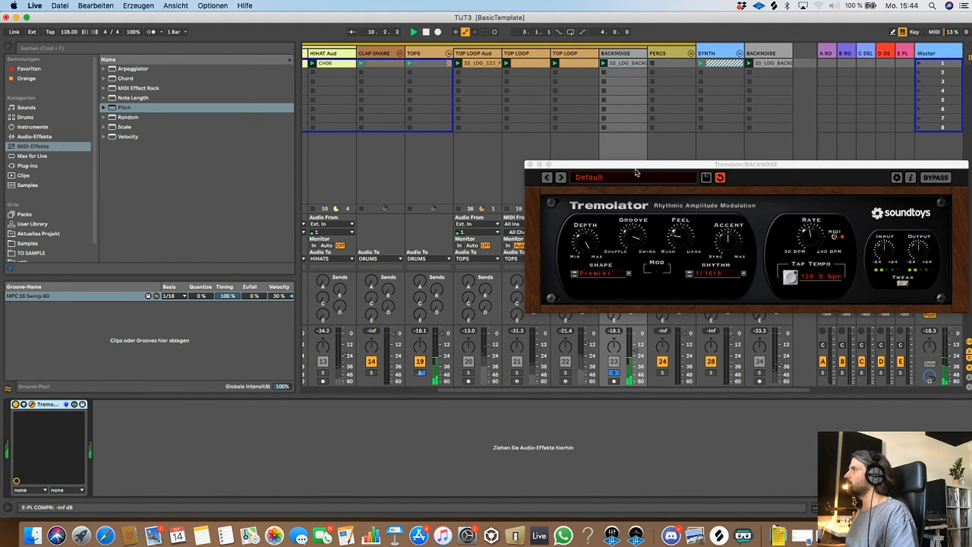
drag(636, 166, 347, 161)
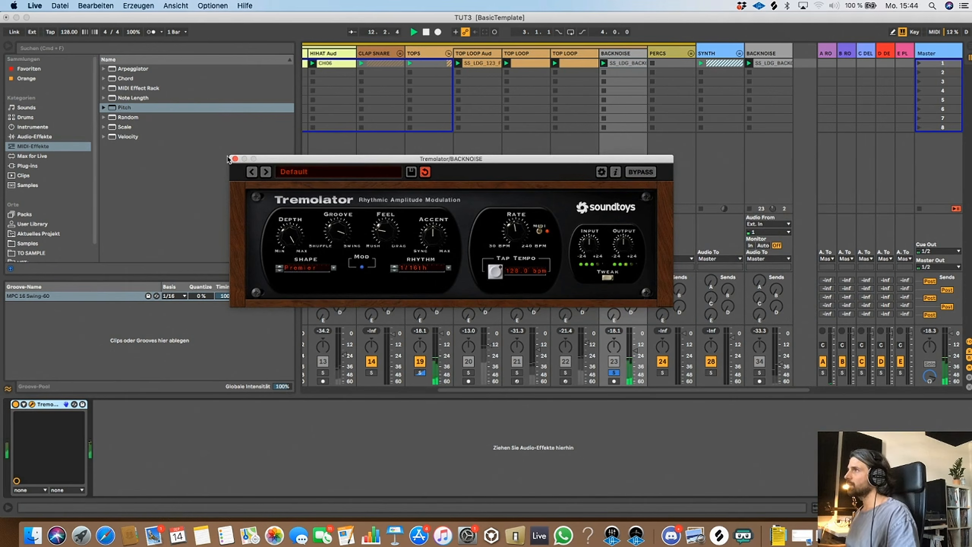
click(609, 280)
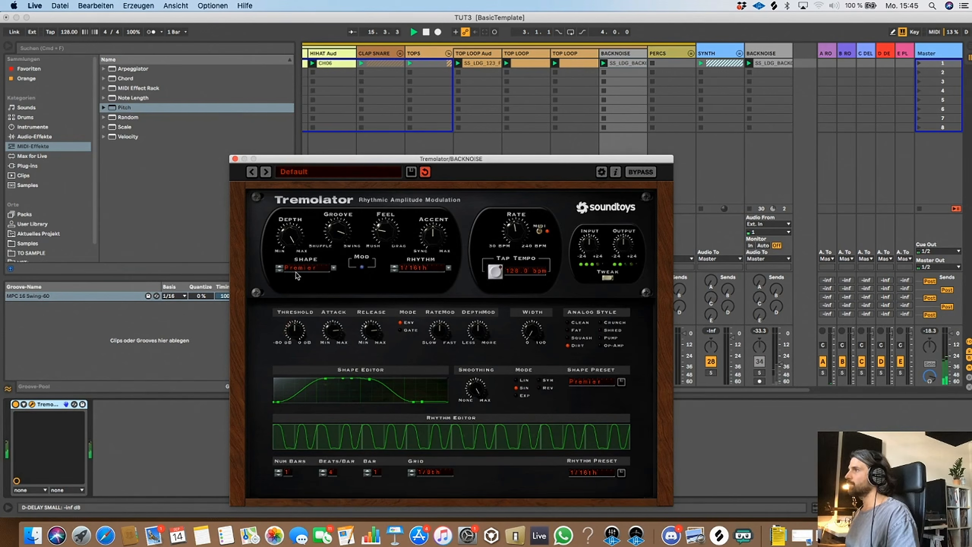
Audition the Tremolator shapes during playback and set the shape to SawtoothUp
click(279, 267)
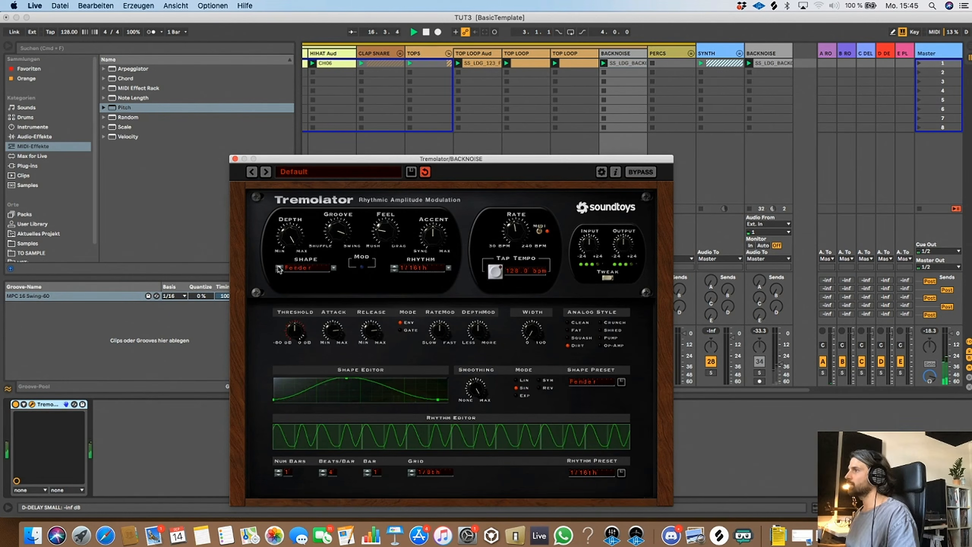
click(279, 267)
click(280, 269)
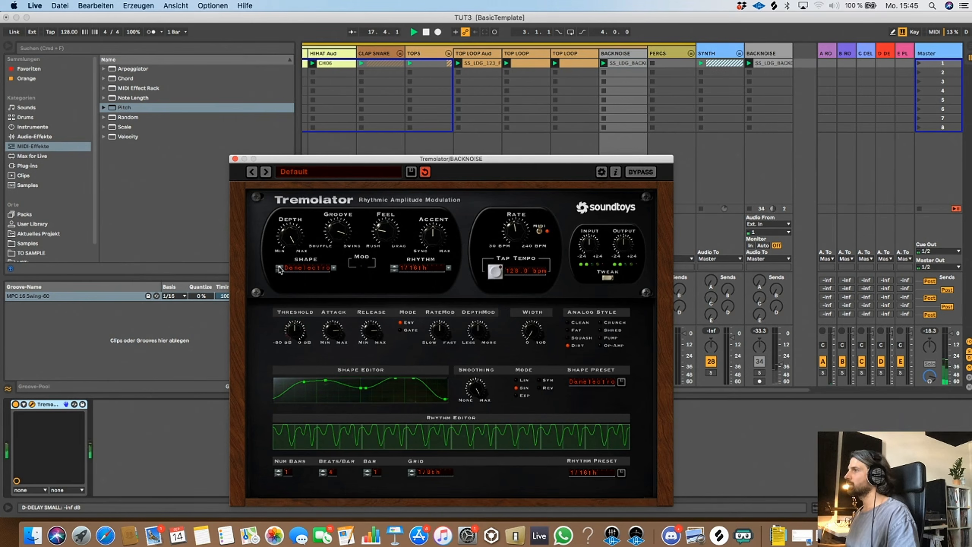
click(279, 268)
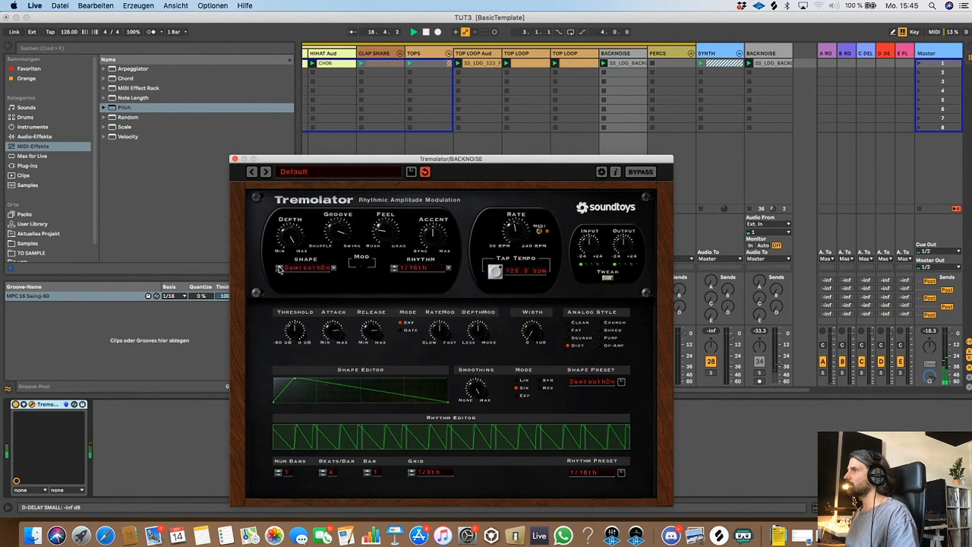
click(279, 268)
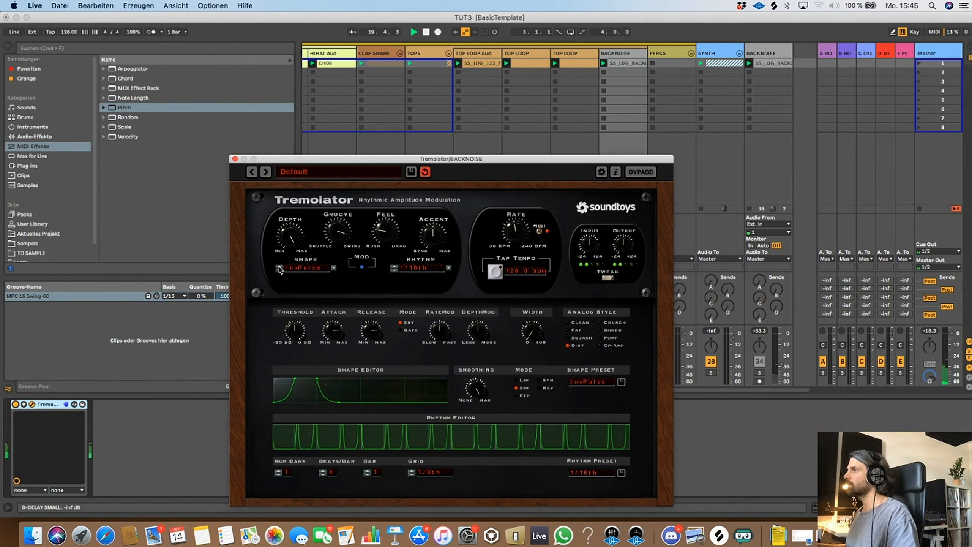
click(279, 268)
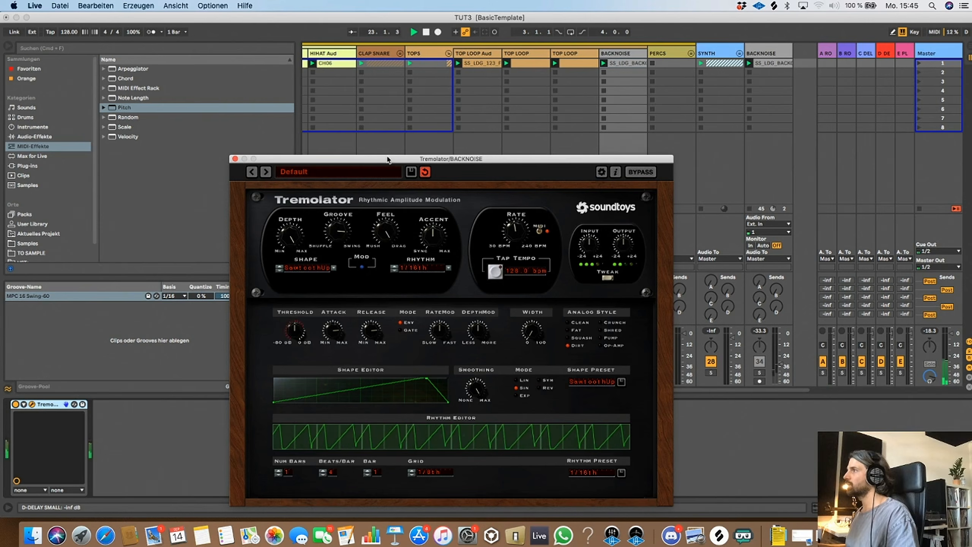
Adjust Tremolator's Feel and Depth while the noise plays, and close the plug-in window
drag(389, 221, 388, 241)
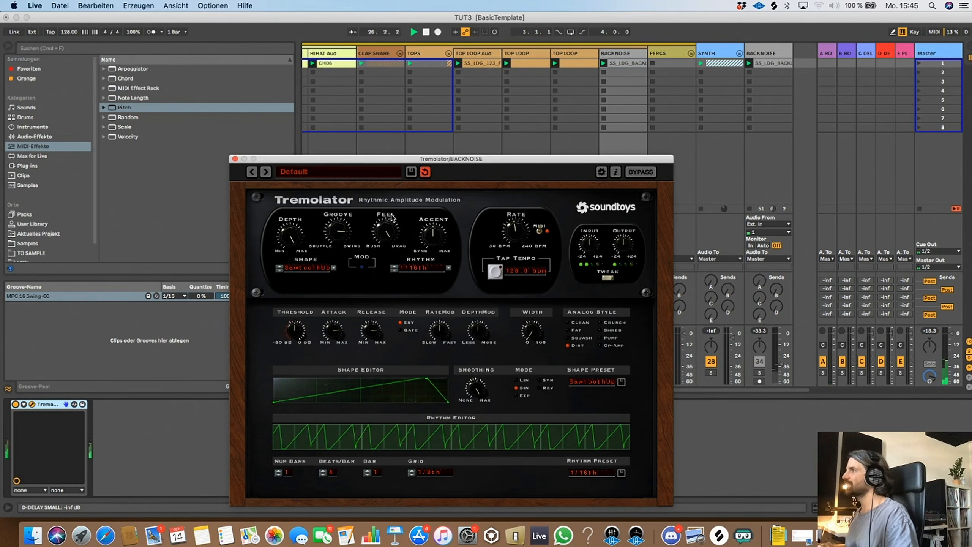
drag(388, 225, 356, 248)
drag(281, 236, 312, 352)
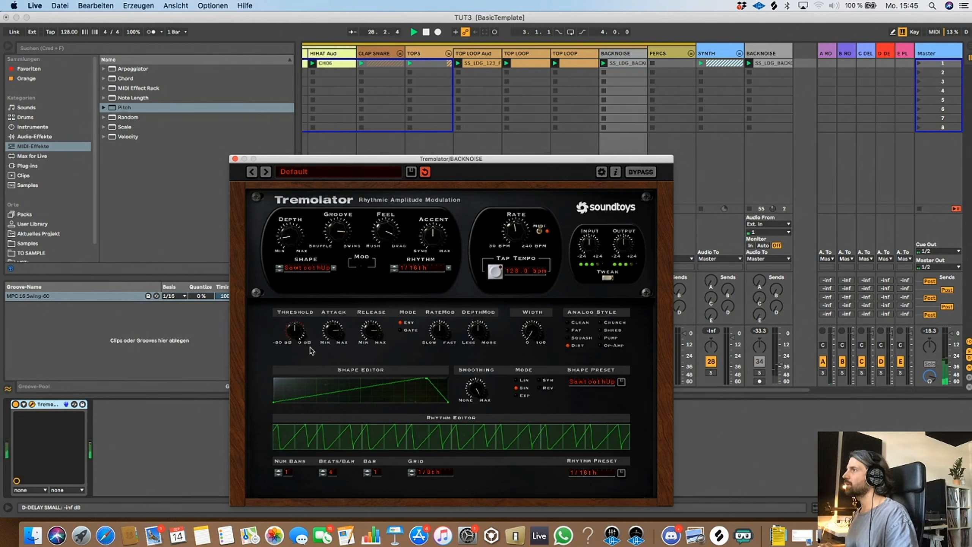
click(147, 349)
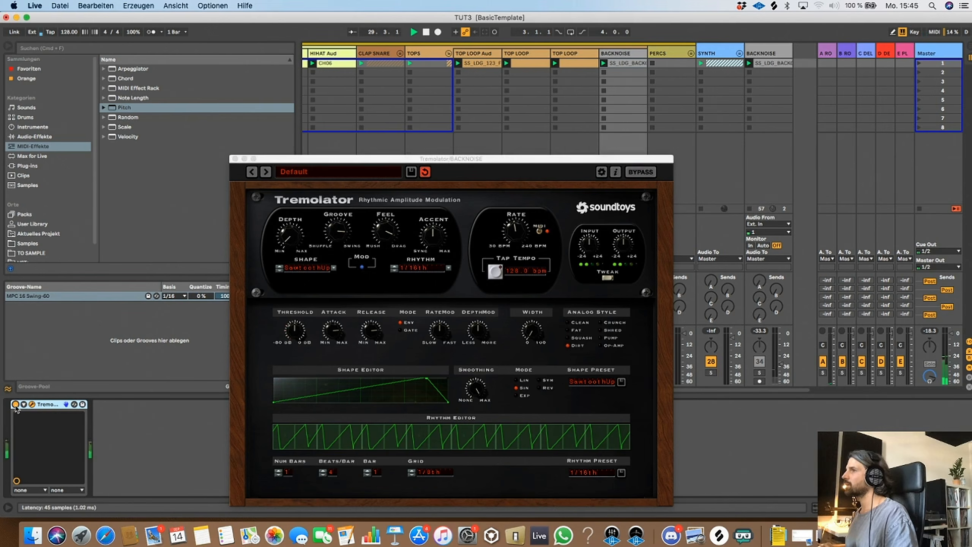
click(288, 249)
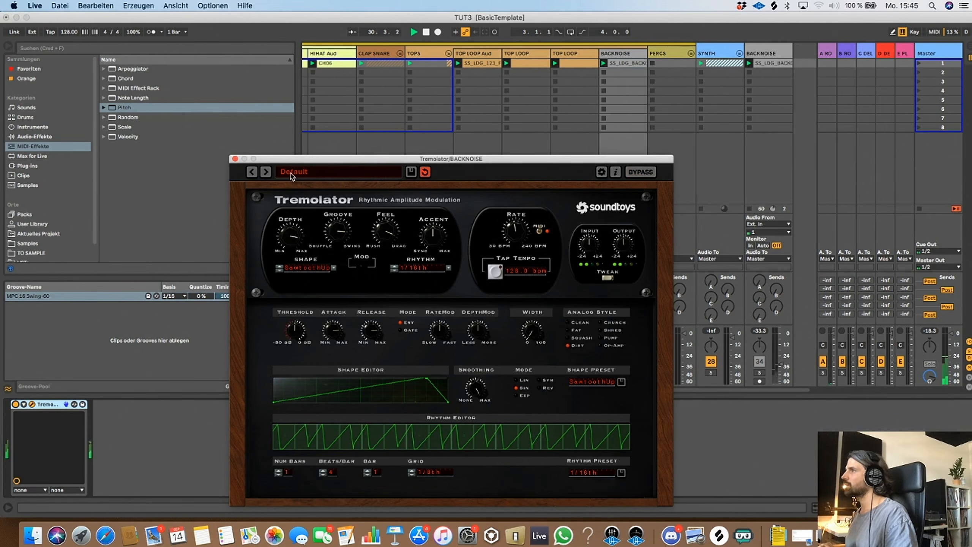
click(235, 158)
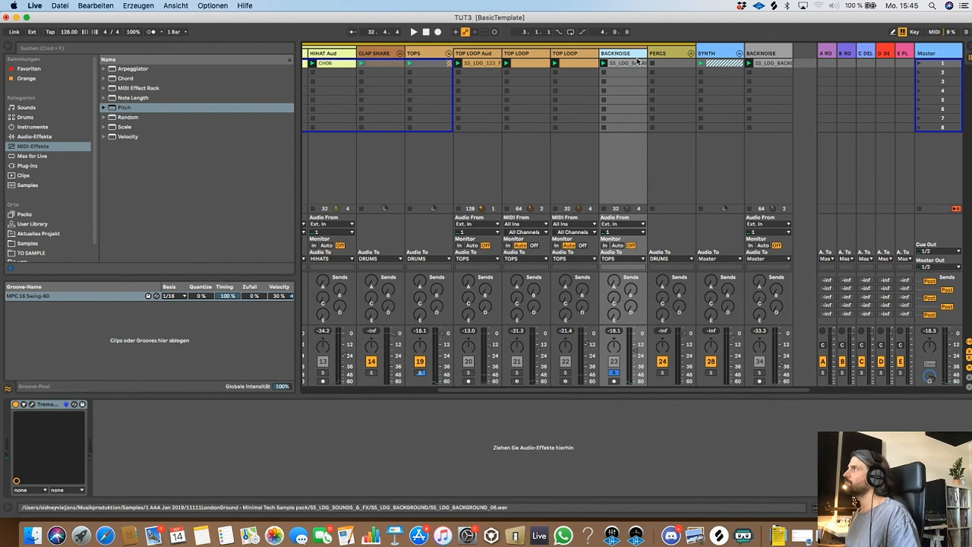
Duplicate the TOPS BACKNOISE track without its clip and open the Samples folder with the 11111LondonGround pack collapsed
key(super+d)
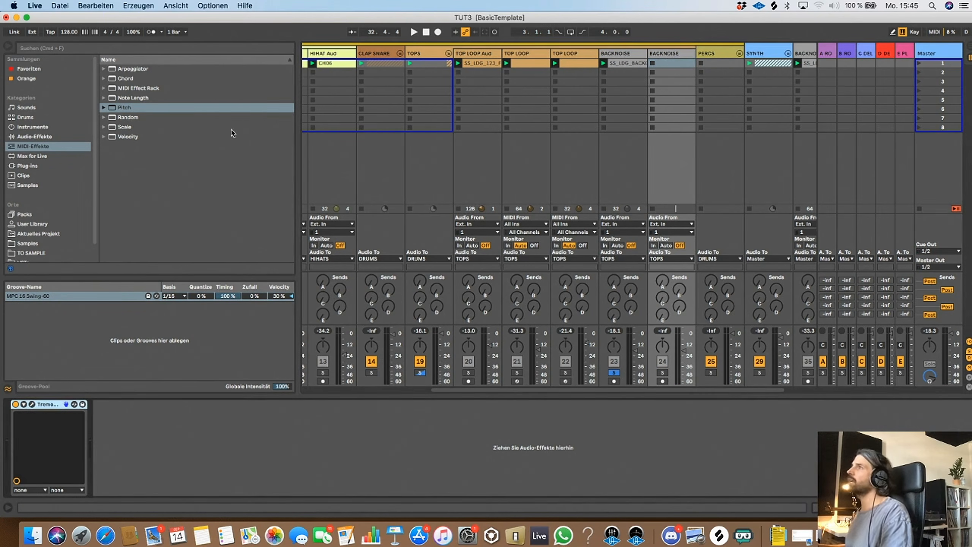
click(54, 127)
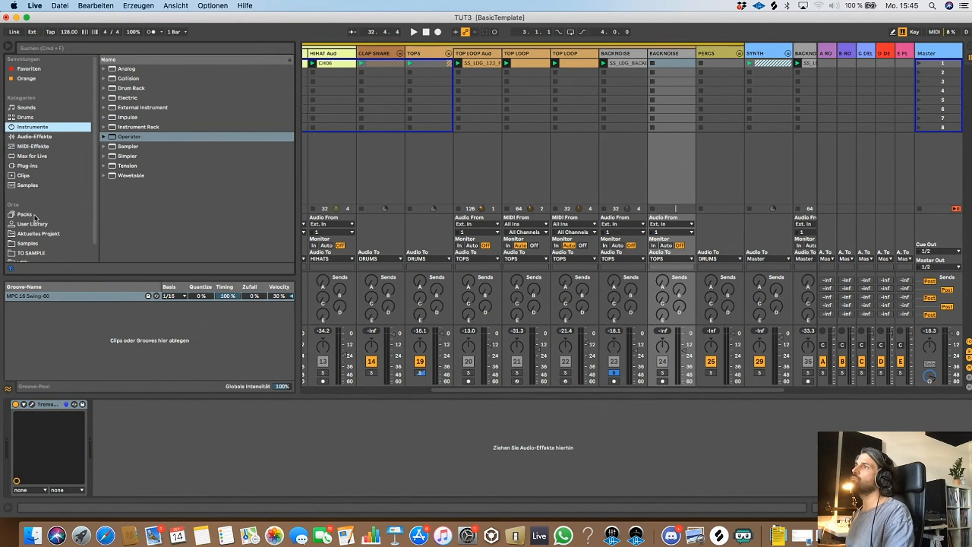
scroll(39, 168, down, 2)
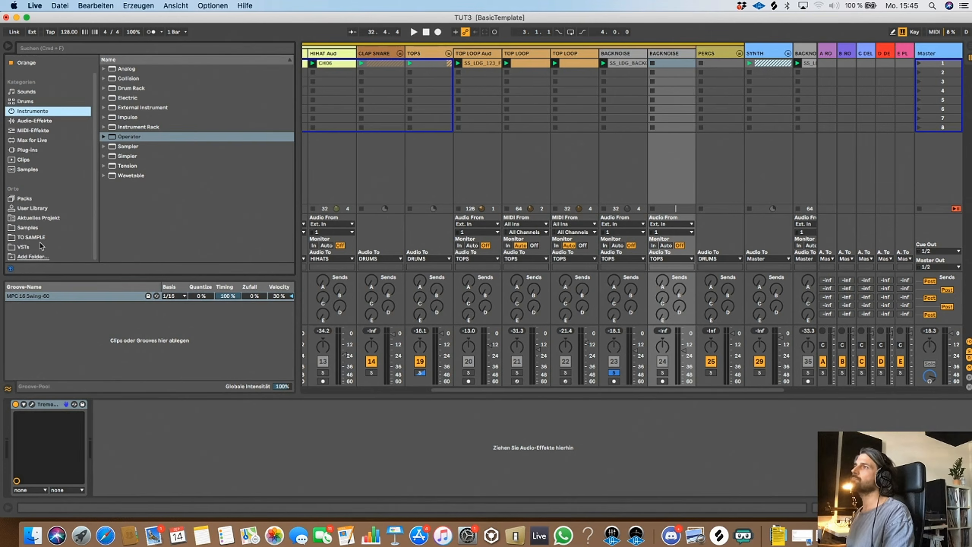
click(28, 227)
scroll(204, 152, down, 3)
scroll(204, 152, up, 4)
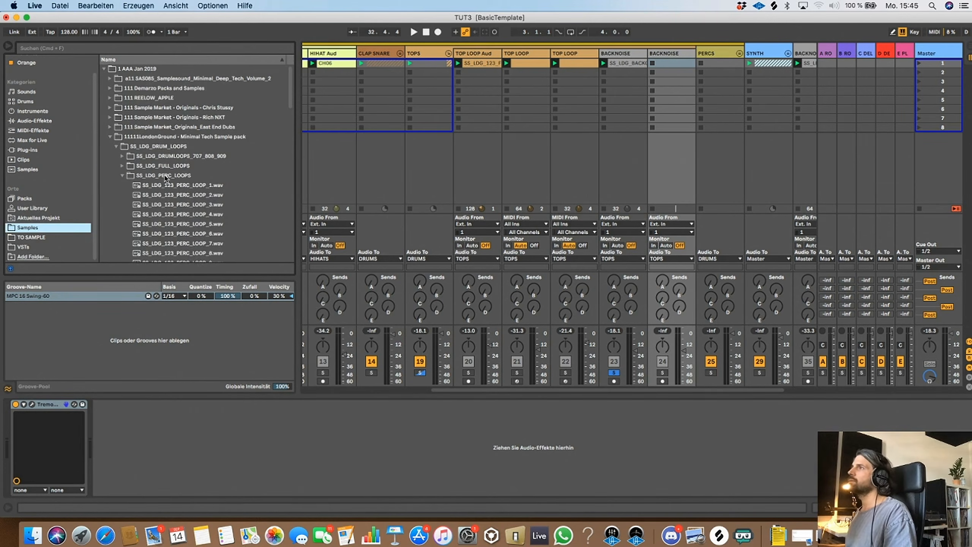
click(122, 175)
click(110, 137)
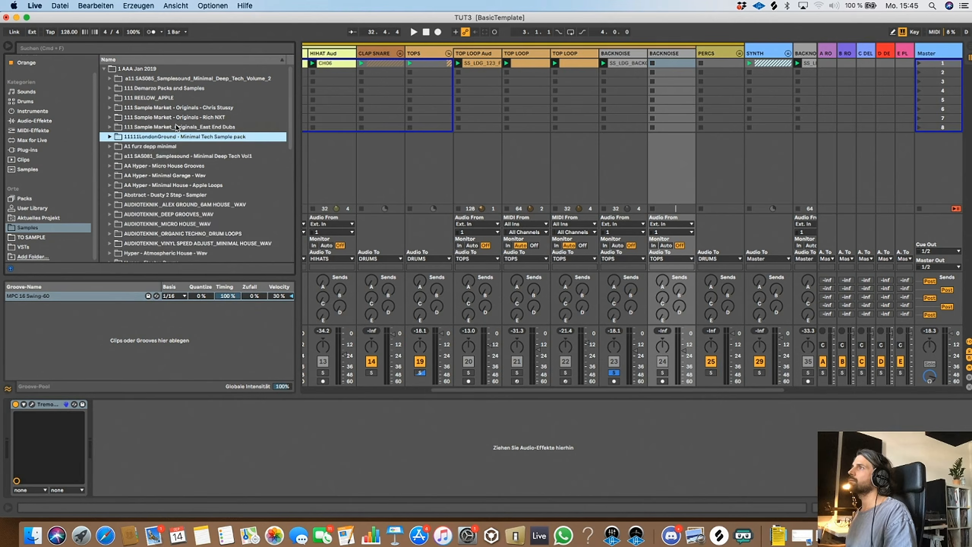
Look through the sample packs in 1 AAA Jan 2019 and expand BEAT LOOPS_125 inside RAW LOOPS - GROOVE TECH 2
scroll(134, 183, down, 5)
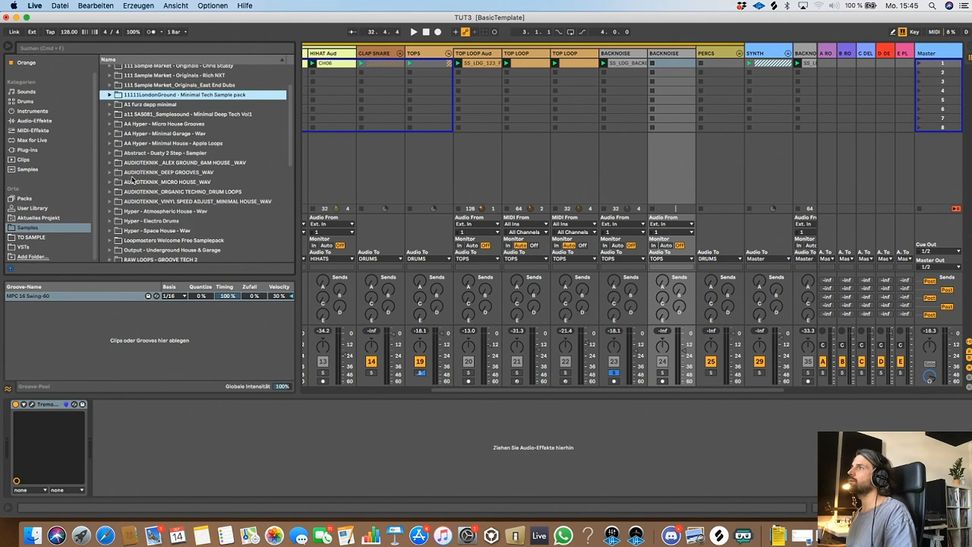
scroll(133, 177, down, 3)
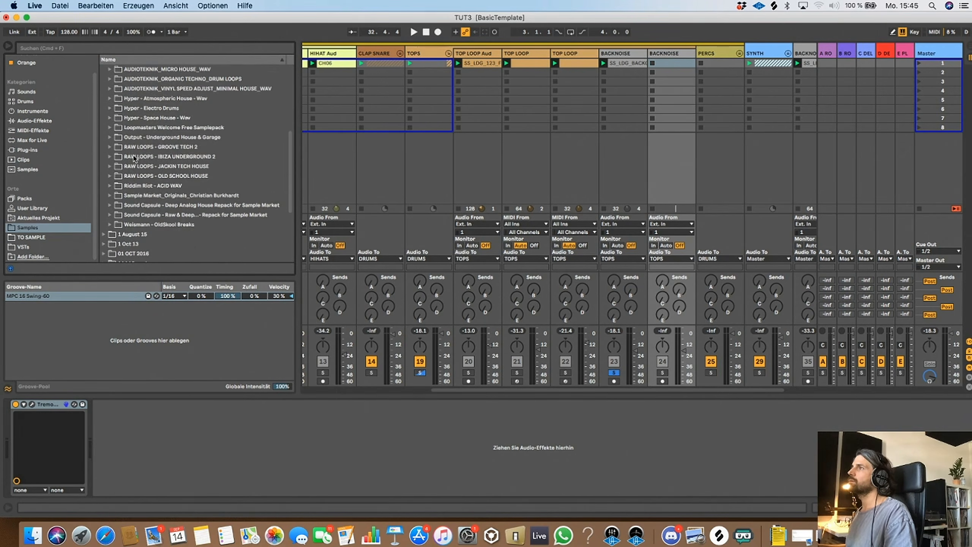
scroll(132, 130, up, 8)
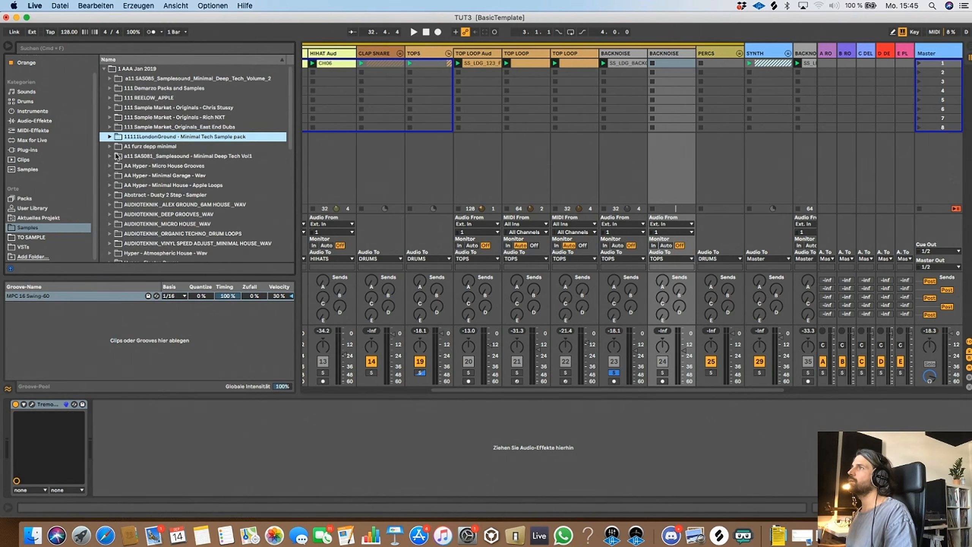
scroll(115, 172, down, 1)
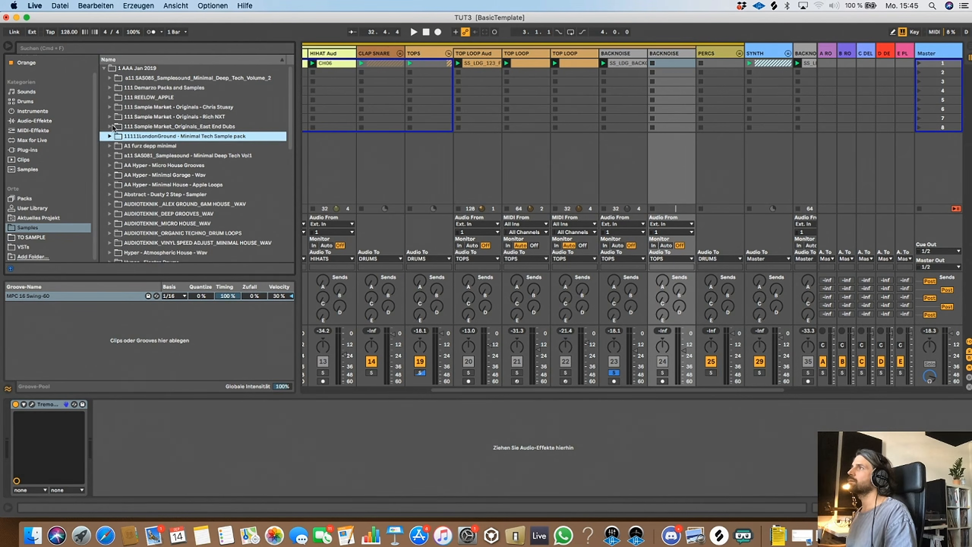
scroll(109, 125, down, 5)
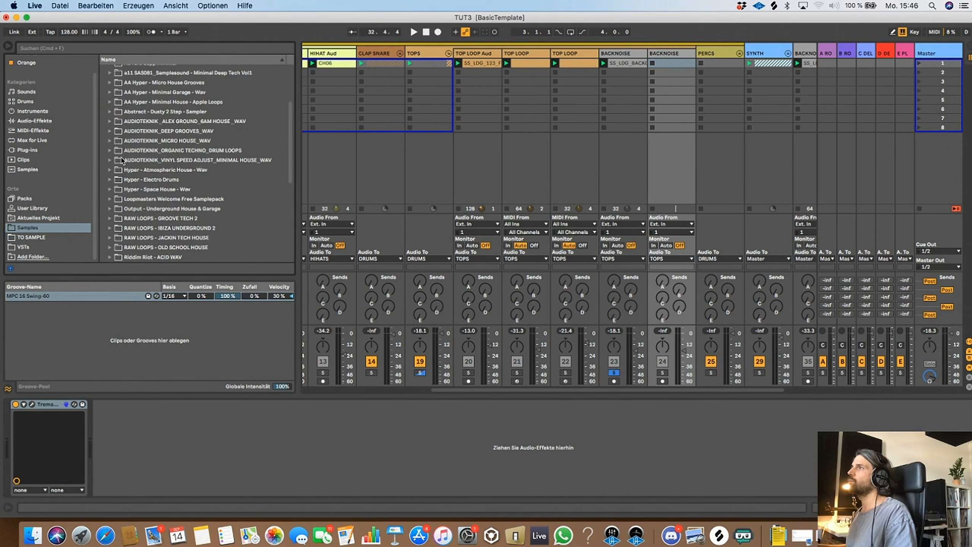
scroll(123, 161, down, 1)
scroll(112, 146, down, 3)
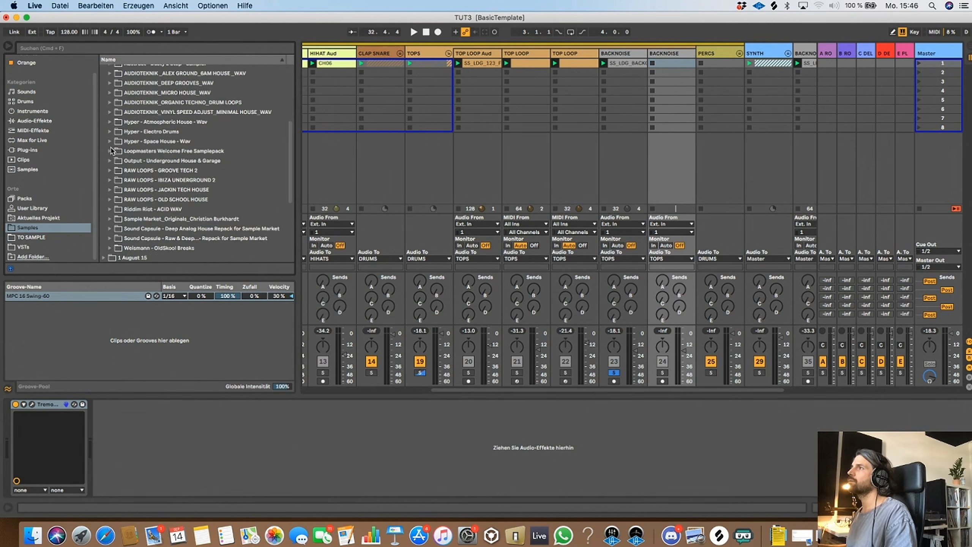
click(110, 171)
scroll(109, 172, down, 2)
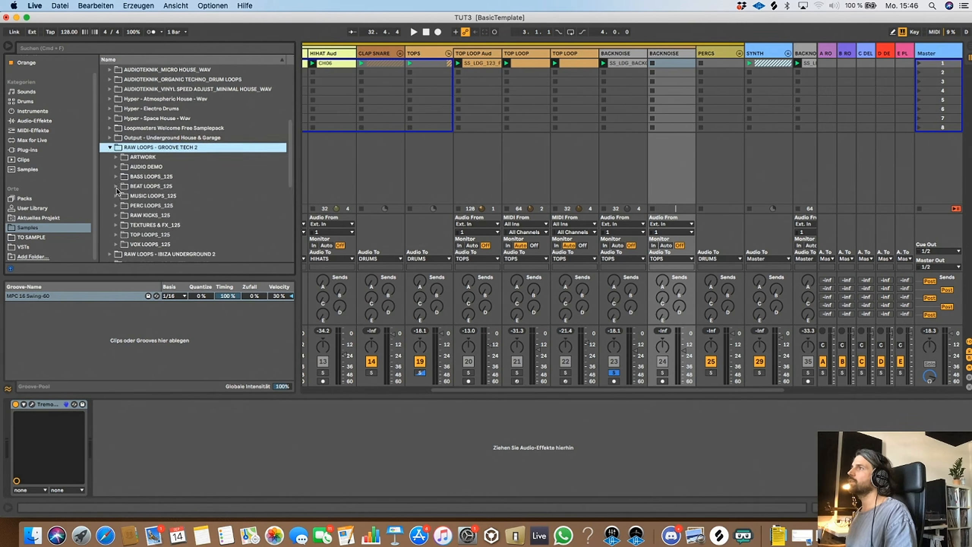
click(116, 186)
Preview the CRUSH and DINGIT beat loops at a lower cue volume and place RAW_GT2_DINGIT_C.wav on the duplicated BACKNOISE track
scroll(211, 197, down, 3)
click(191, 204)
key(space)
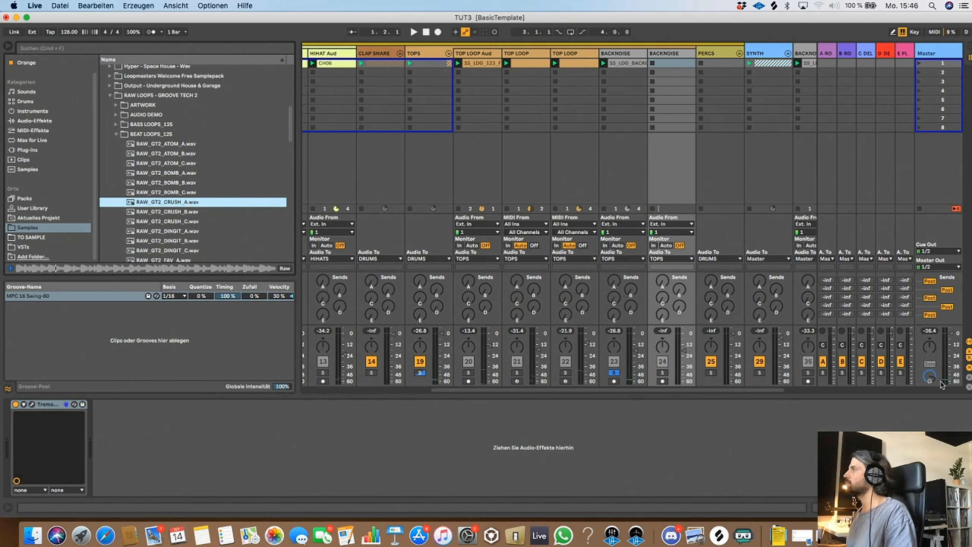
drag(930, 377, 930, 391)
click(205, 222)
scroll(199, 220, down, 2)
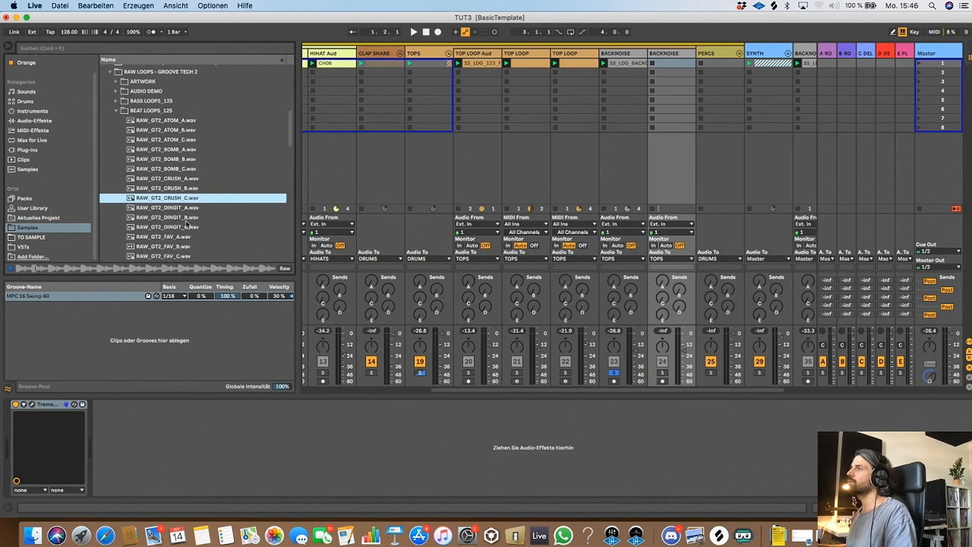
click(187, 217)
scroll(187, 217, down, 2)
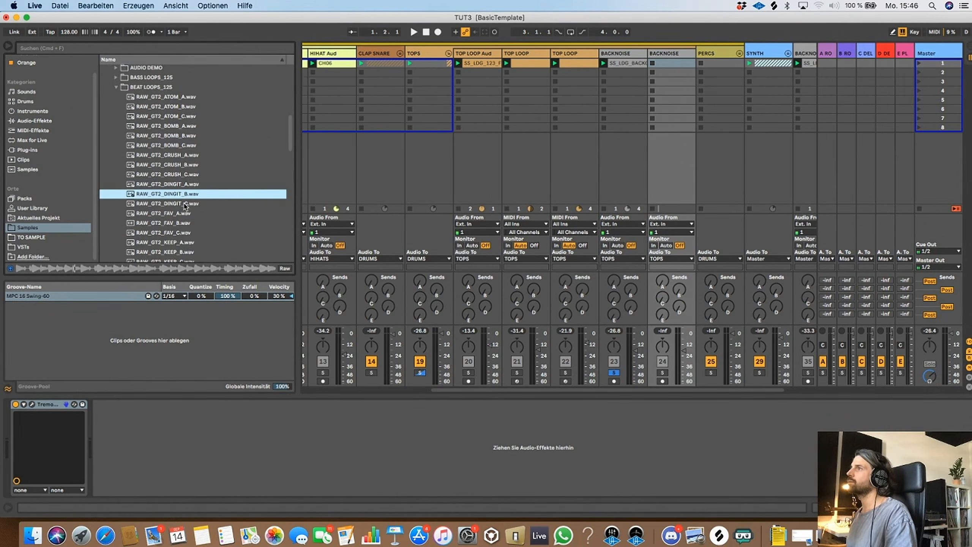
click(184, 205)
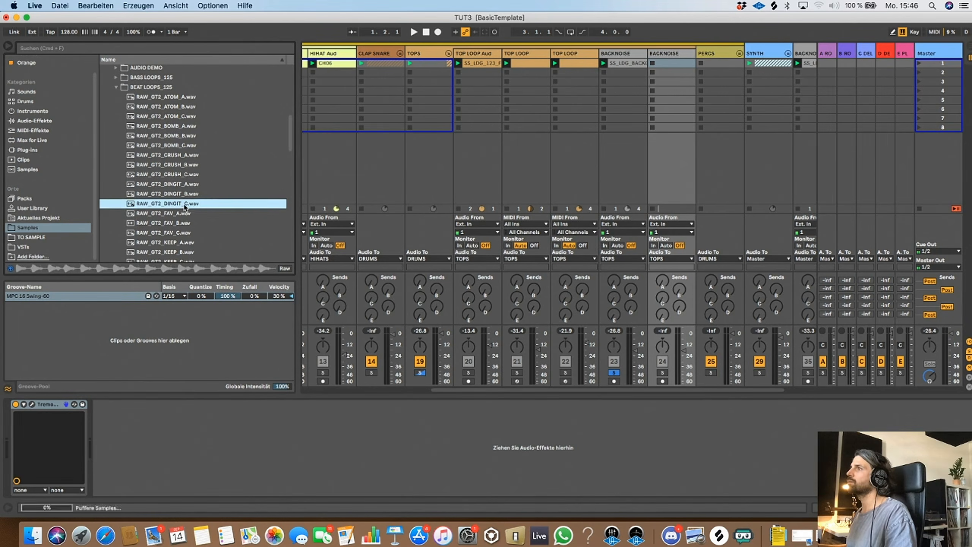
scroll(185, 209, down, 2)
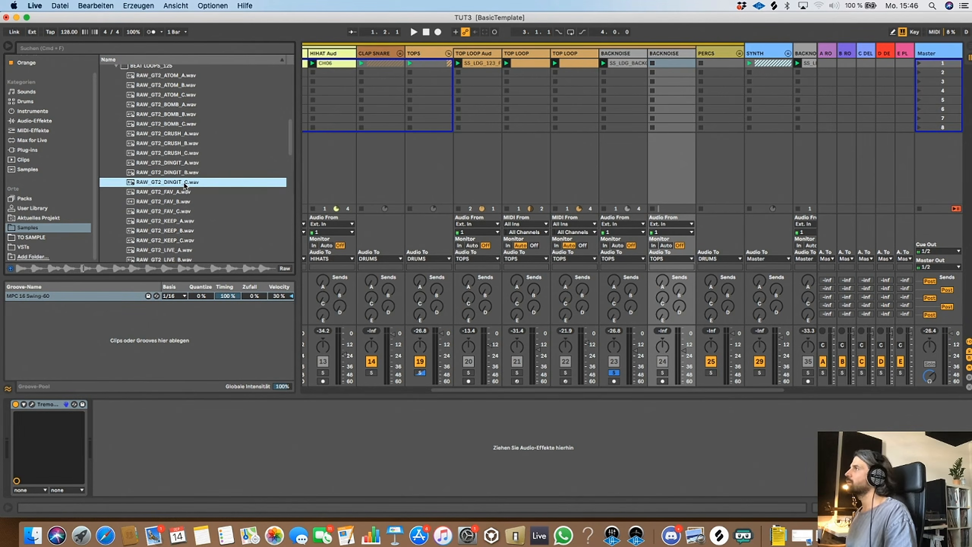
drag(185, 183, 669, 67)
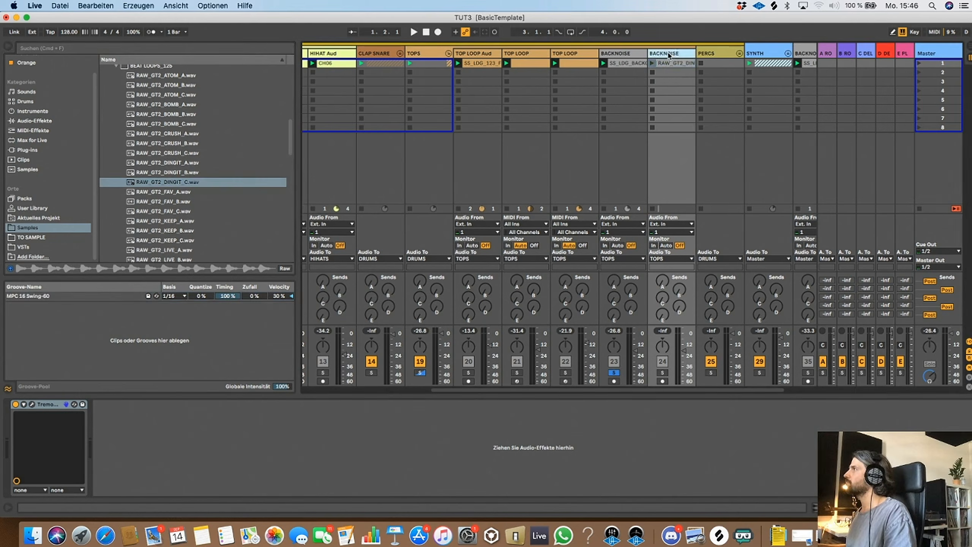
Switch off Tremolator on the duplicated BACKNOISE track, add a high-pass Auto Filter and play the new loop soloed
click(50, 121)
click(15, 404)
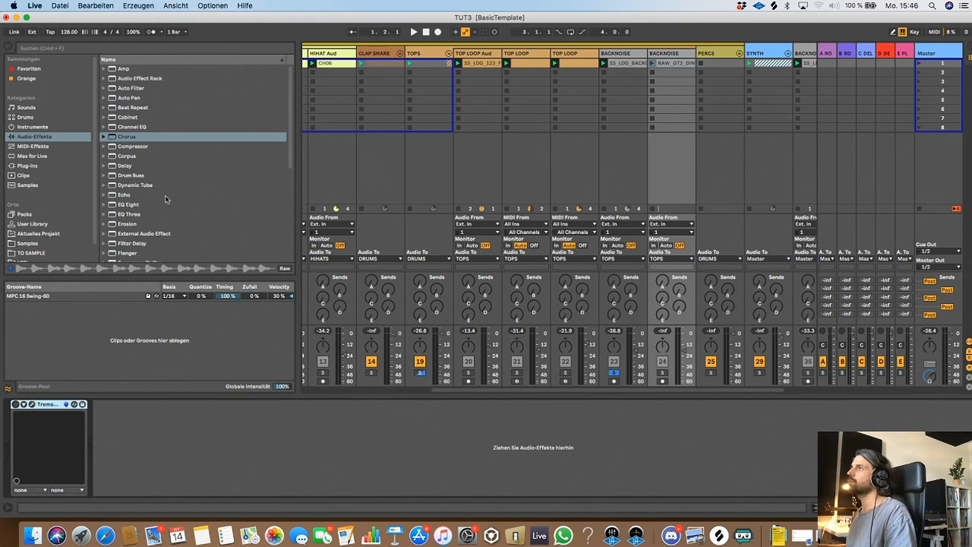
drag(150, 89, 185, 464)
click(139, 472)
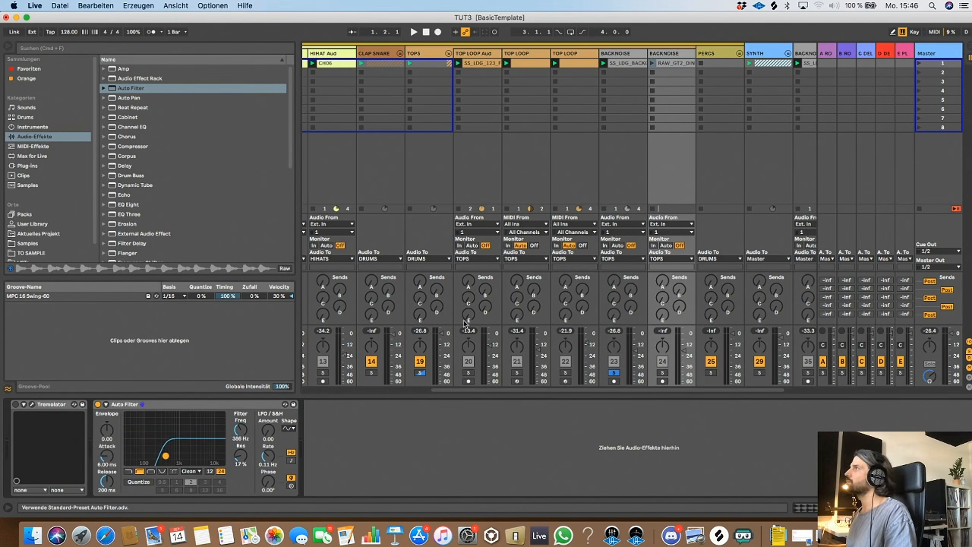
click(652, 63)
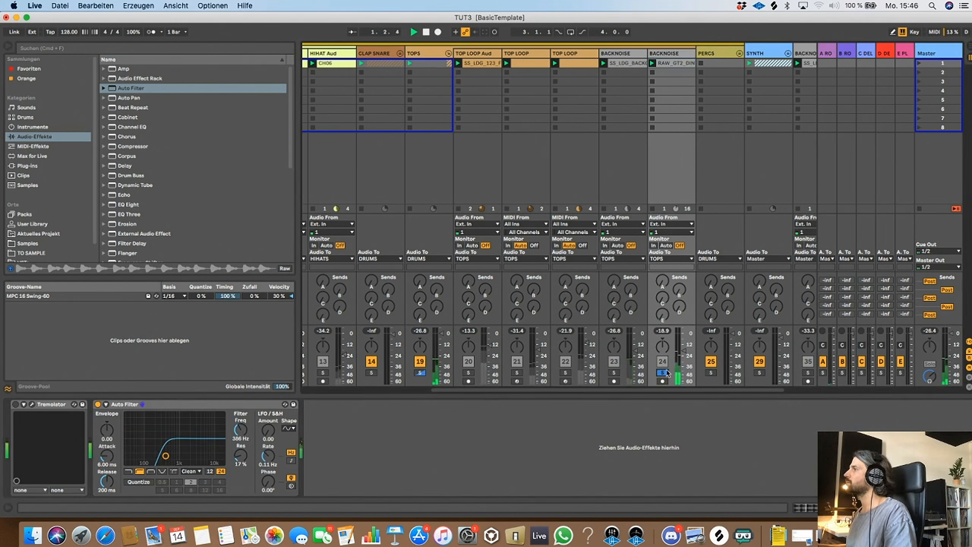
Raise the duplicated BACKNOISE track's volume, set its high-pass filter to 335 Hz with 13% resonance and check the loop's clip
drag(687, 349, 687, 345)
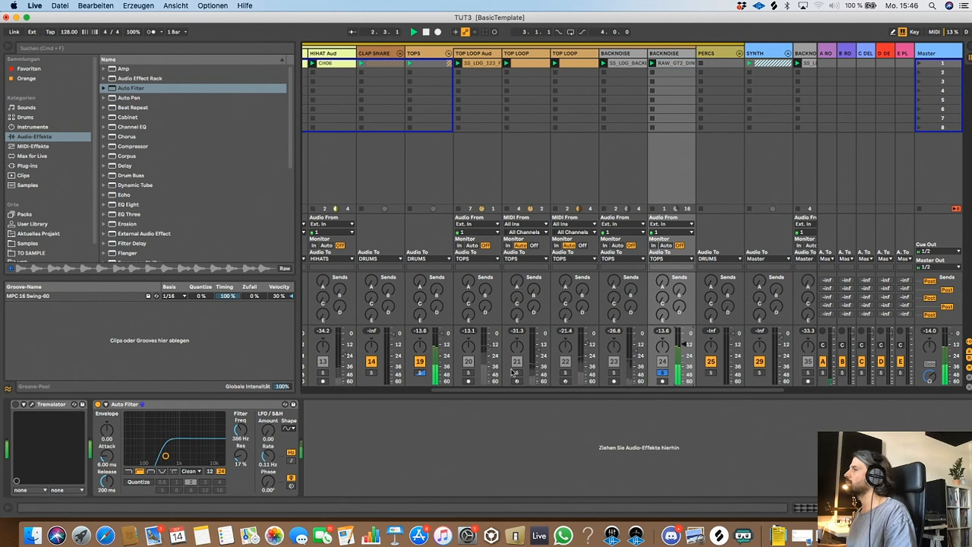
drag(165, 456, 165, 458)
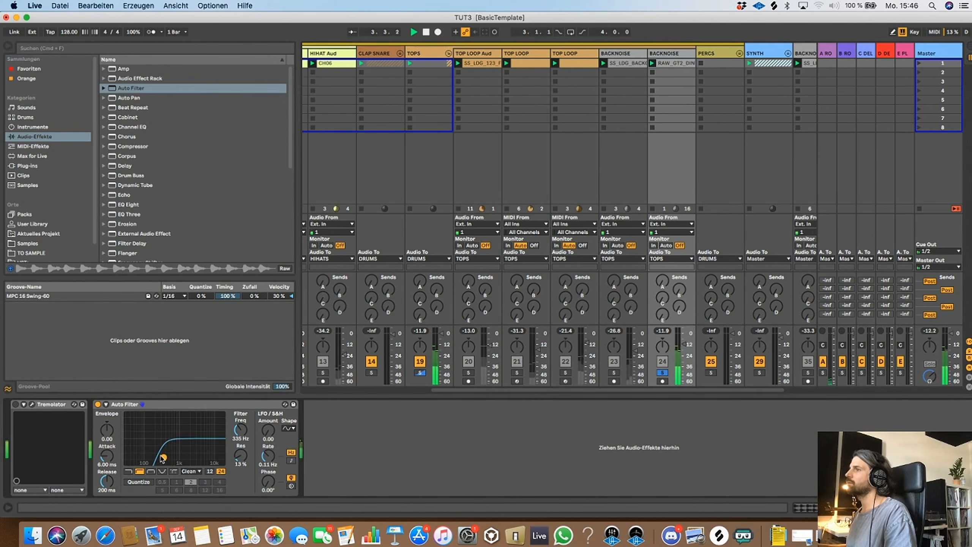
click(682, 63)
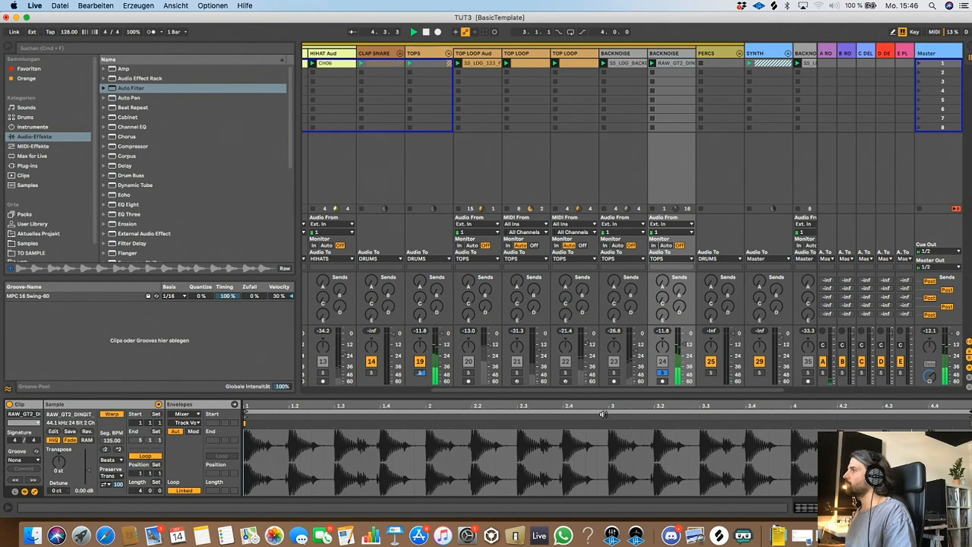
key(shift+Tab)
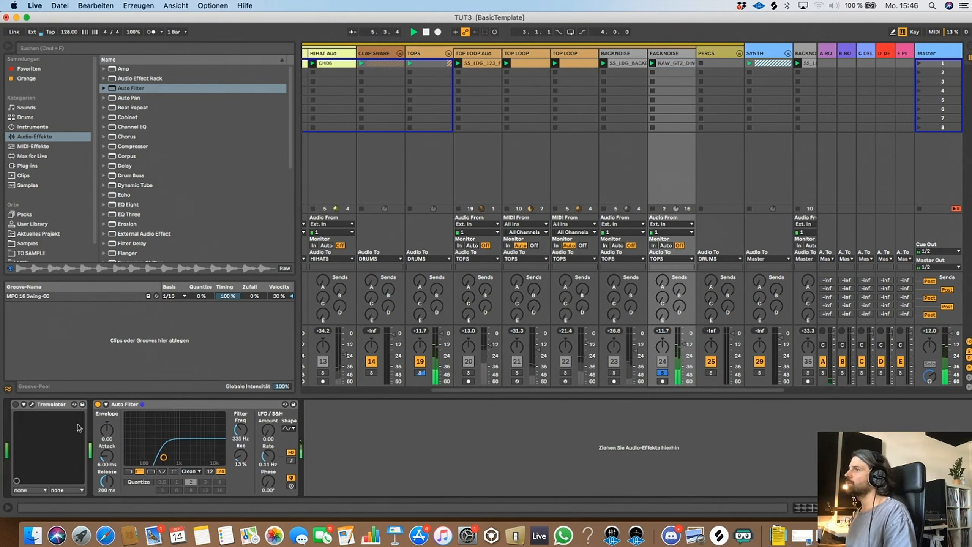
Switch Tremolator back on for the duplicated BACKNOISE track, adjust its depth and accent, and close its window
click(15, 404)
click(32, 404)
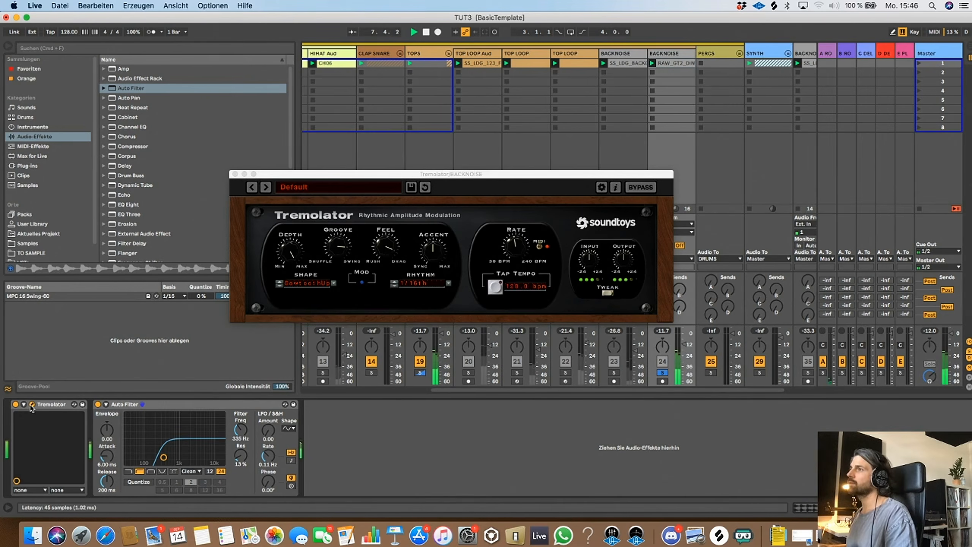
drag(329, 247, 281, 267)
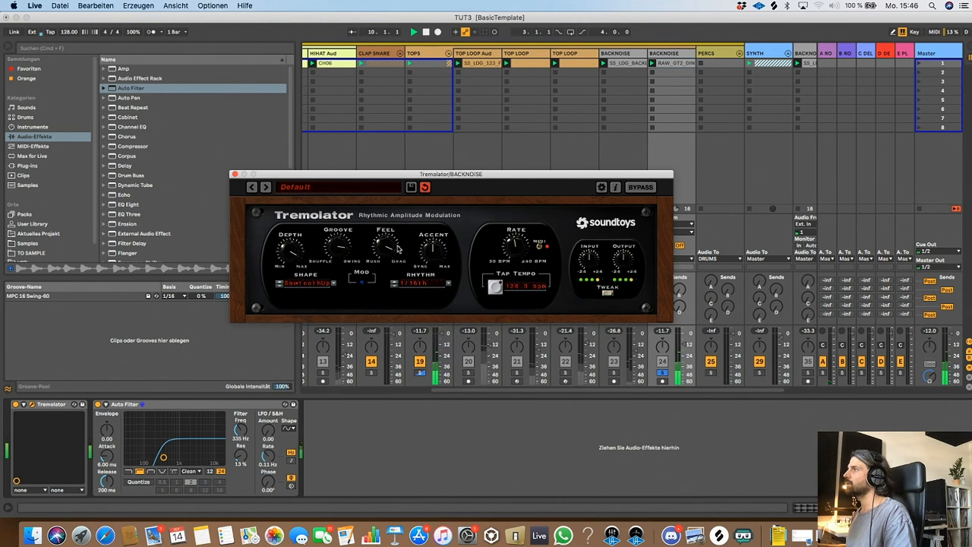
mouse_move(399, 245)
mouse_down()
mouse_move(393, 230)
mouse_move(393, 245)
mouse_up()
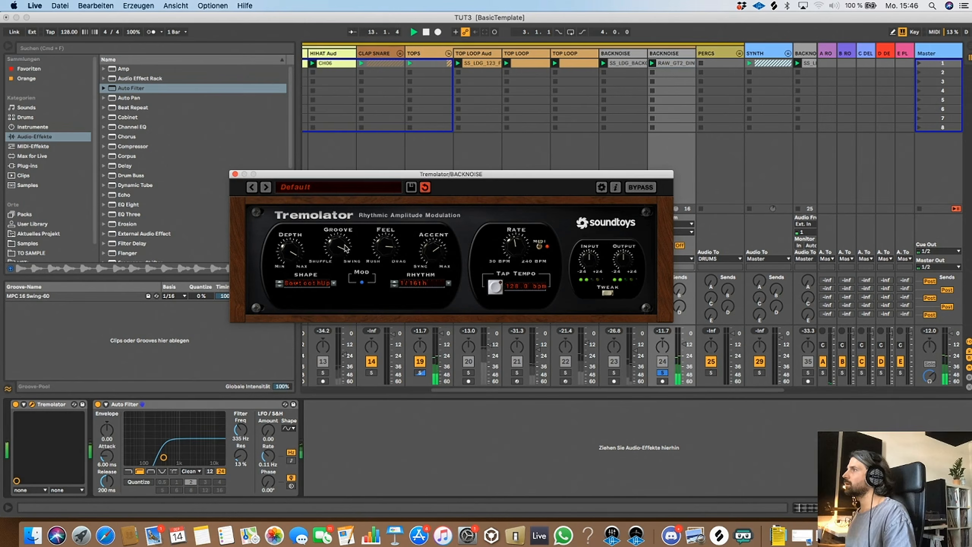
click(235, 174)
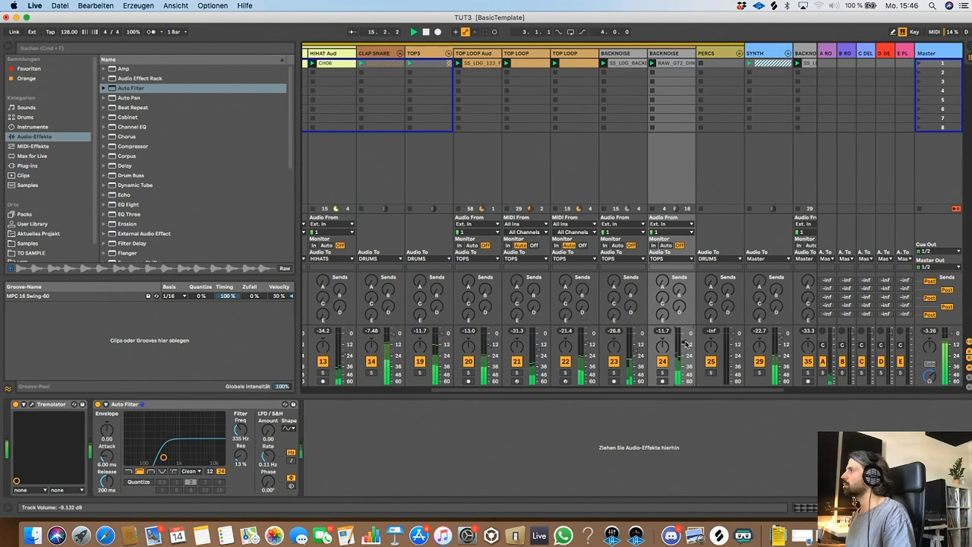
Compare the duplicated BACKNOISE track muted and unmuted in the full mix, adjust its volume and solo it again
click(663, 361)
click(663, 361)
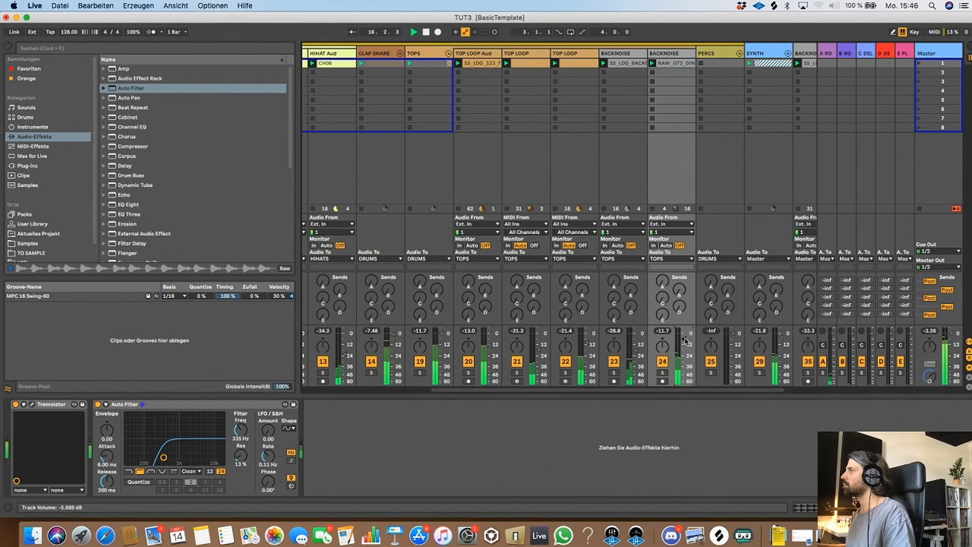
drag(685, 336, 685, 340)
click(663, 361)
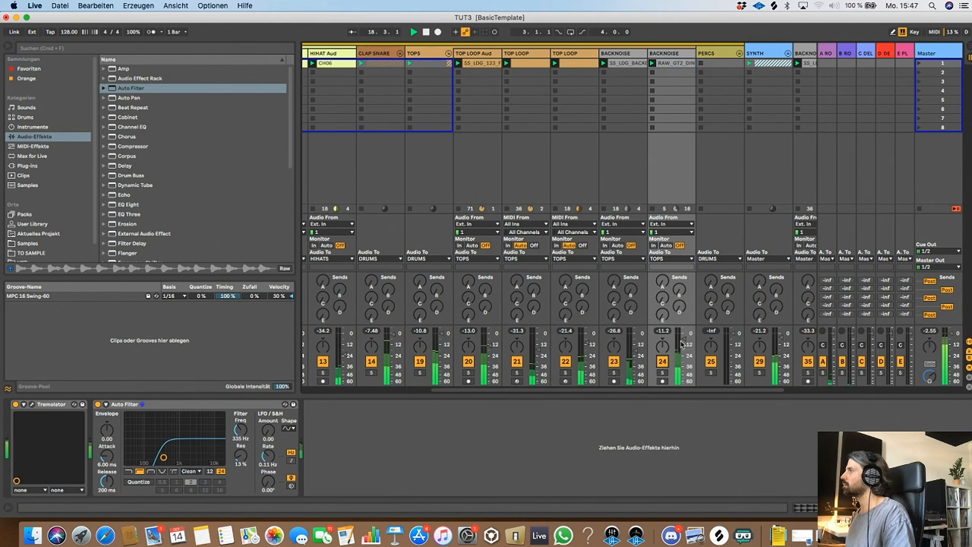
click(662, 372)
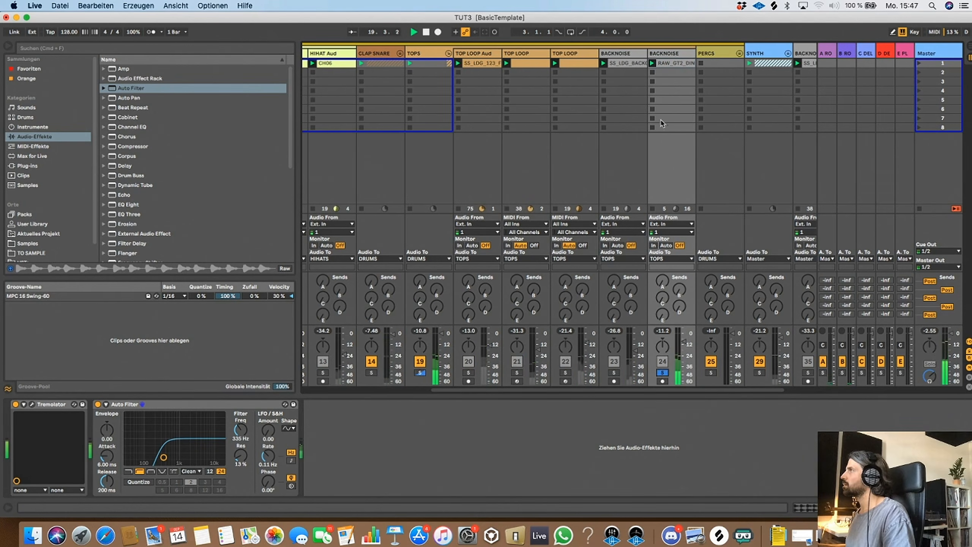
Preview the FAV, KEEP, LIVE, LUKE and MINIME beat loops in the Samples folder as replacements for the DINGIT clip
click(676, 63)
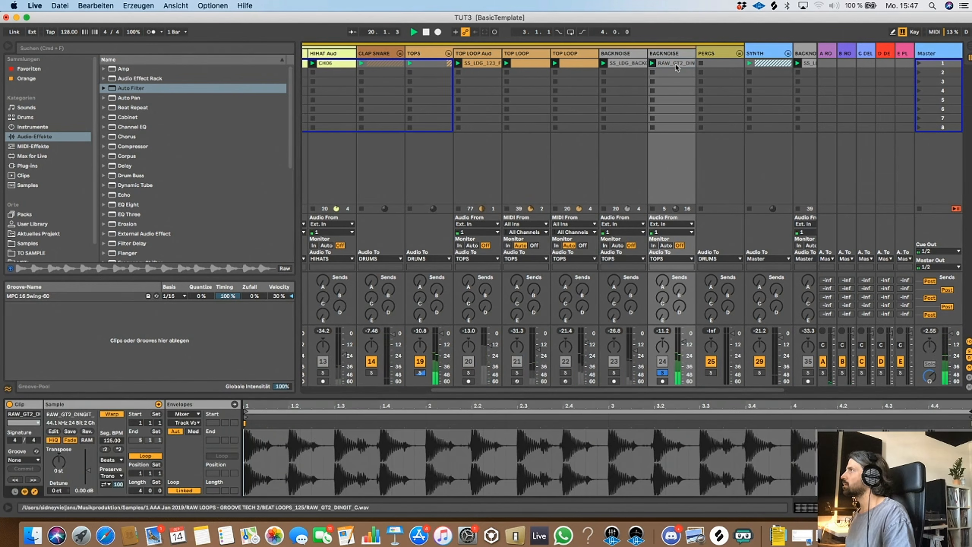
click(27, 243)
scroll(231, 193, down, 3)
scroll(178, 190, down, 1)
click(180, 185)
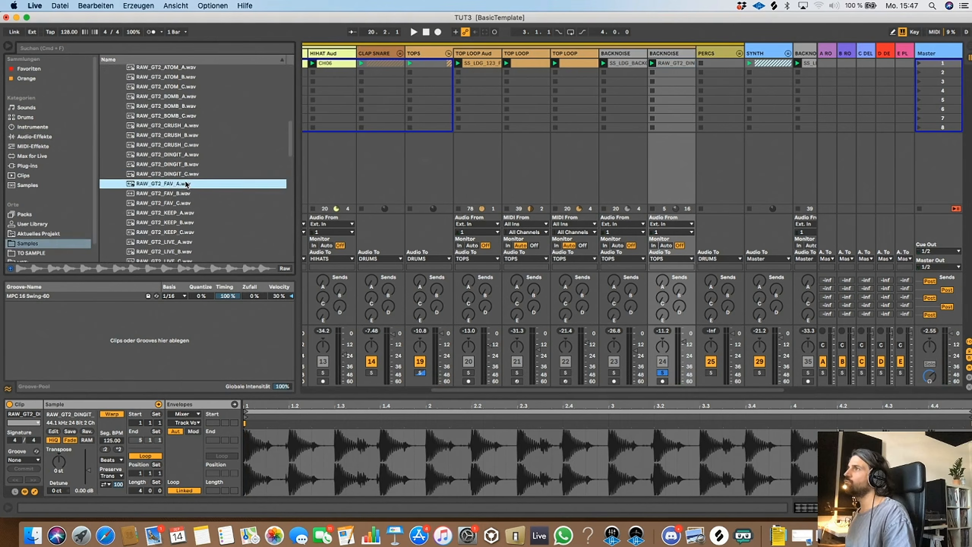
click(181, 214)
scroll(181, 213, down, 4)
click(182, 213)
scroll(181, 215, down, 2)
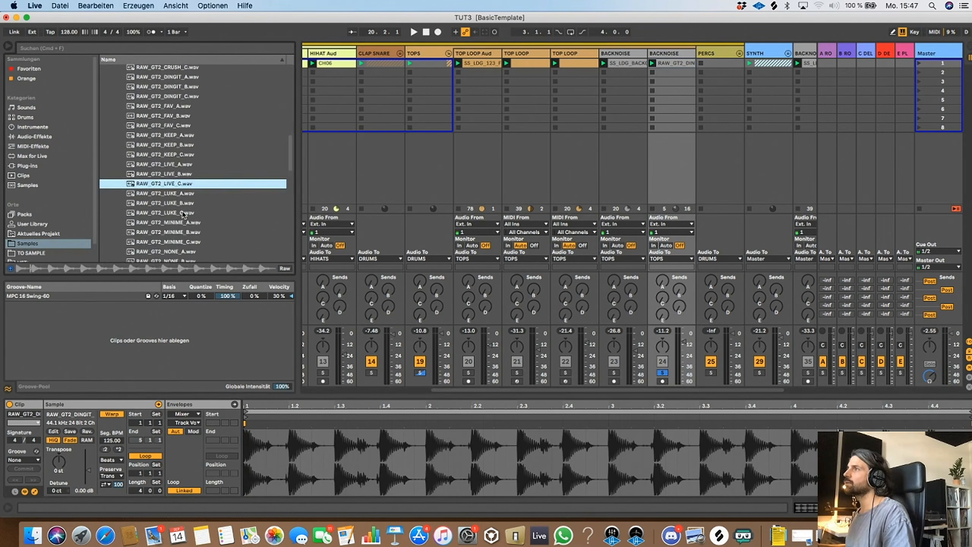
click(182, 214)
scroll(183, 214, down, 3)
click(183, 210)
scroll(182, 207, down, 1)
click(180, 177)
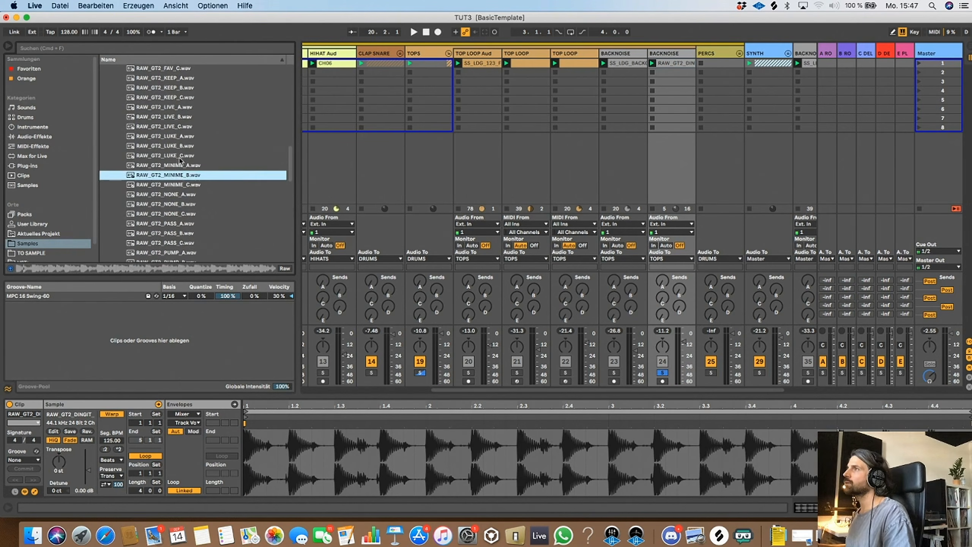
click(180, 157)
click(180, 176)
click(180, 185)
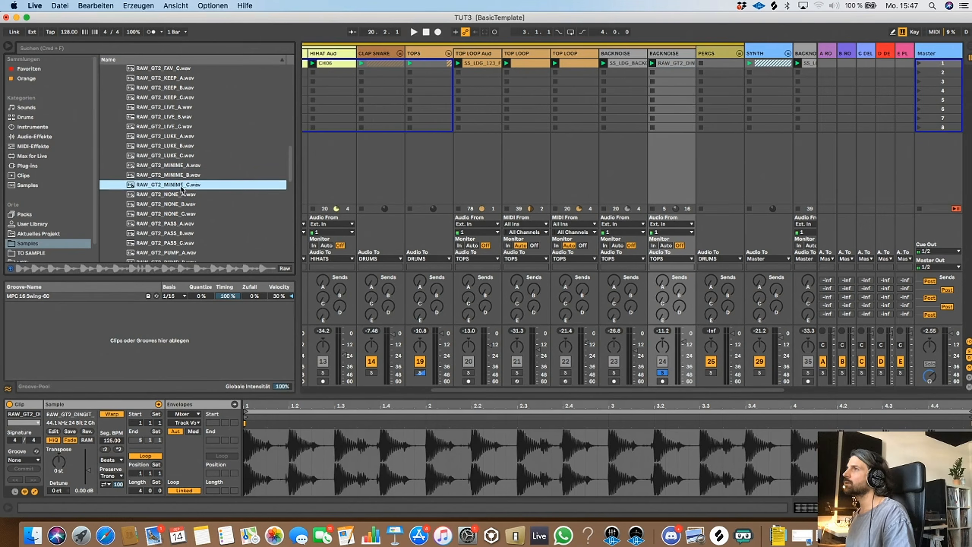
Preview the PASS beat loops and replace the clip on the duplicated BACKNOISE track with RAW_GT2_PASS_B.wav
scroll(181, 201, down, 2)
click(182, 200)
scroll(182, 202, down, 2)
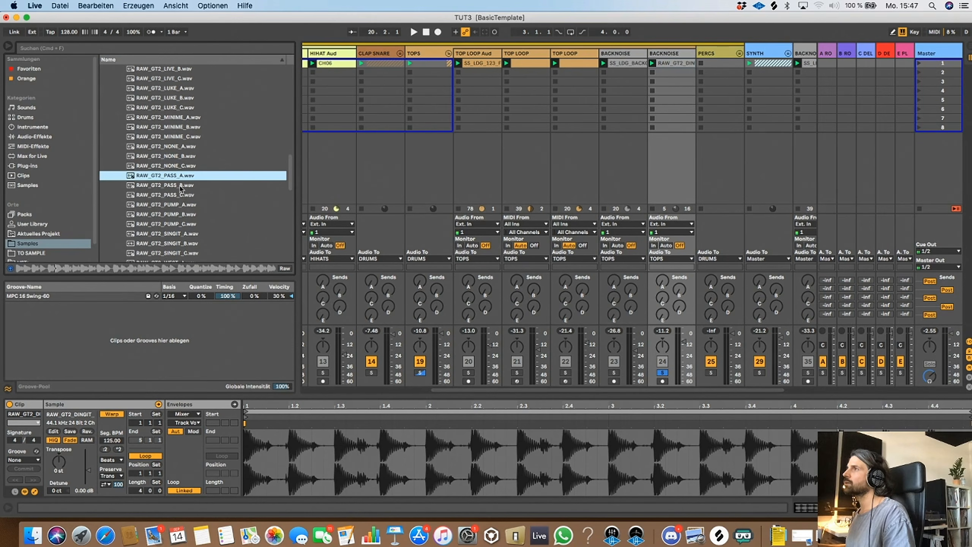
click(185, 186)
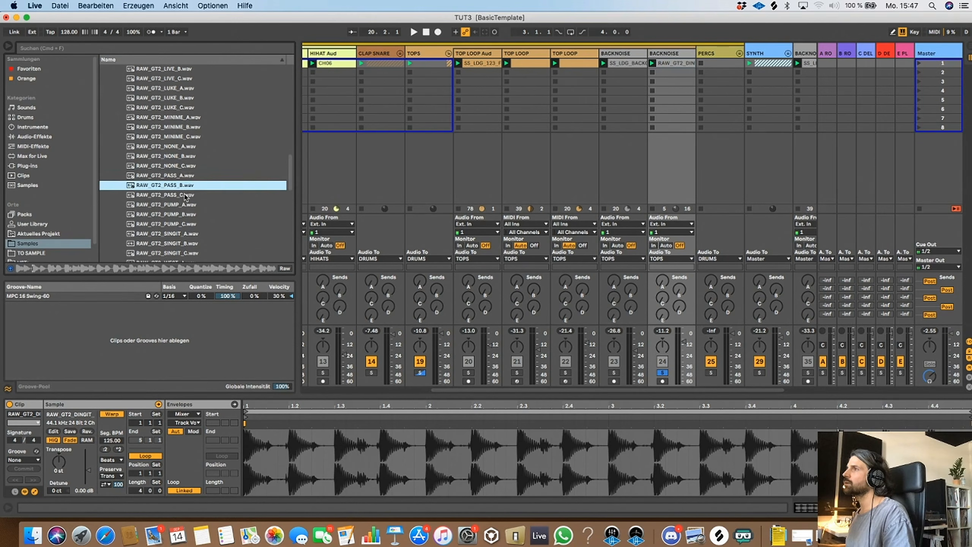
click(187, 195)
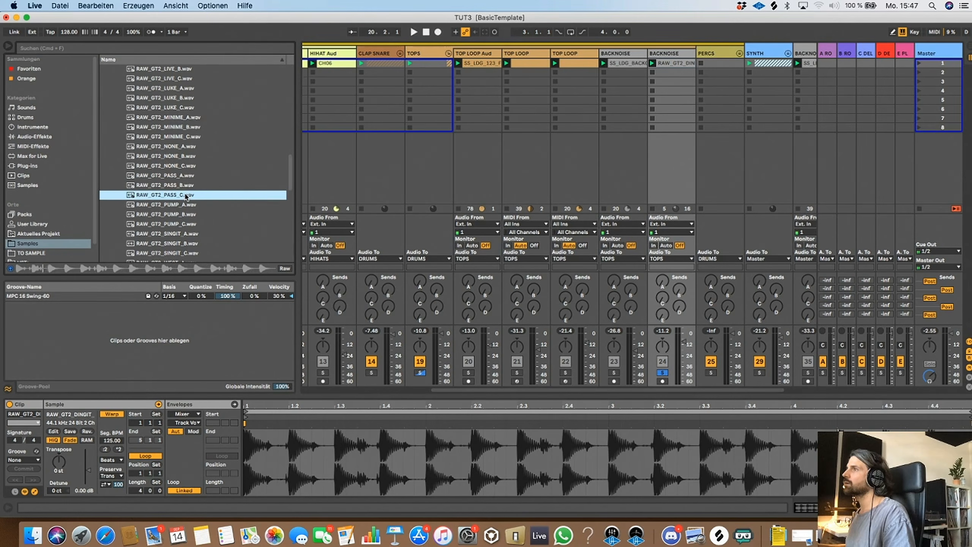
click(184, 186)
drag(181, 187, 681, 64)
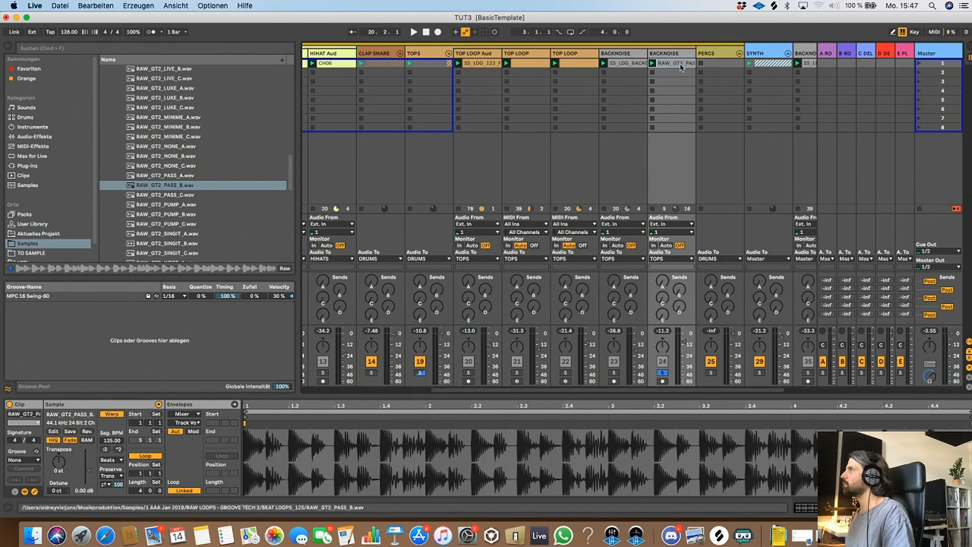
Play the new loop soloed, open Tremolator's window and compare the sound with the effect switched off and on
key(space)
double_click(670, 53)
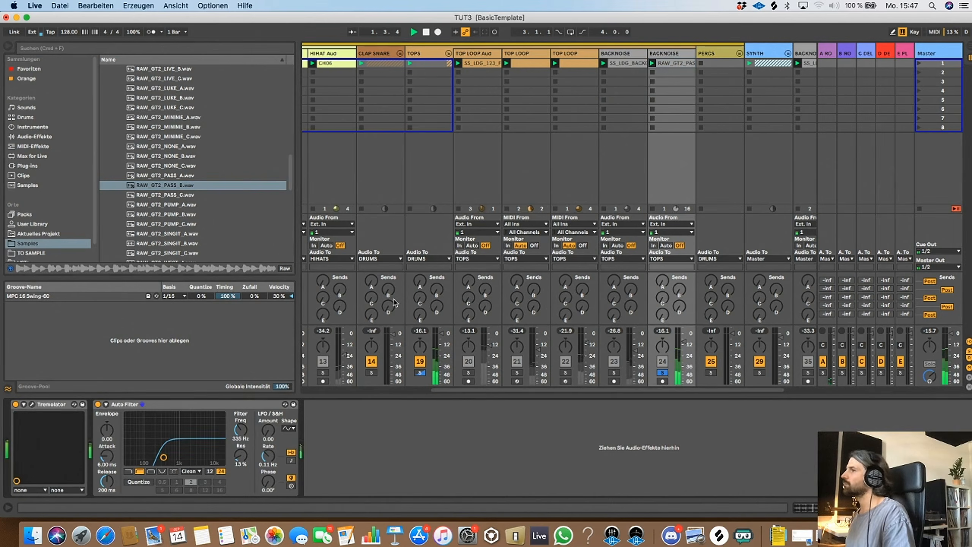
click(15, 404)
click(32, 404)
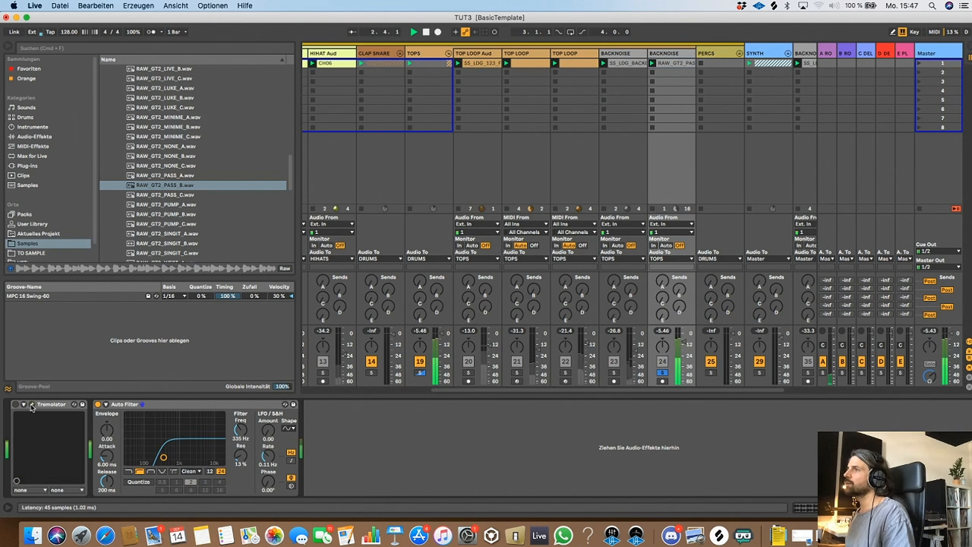
drag(465, 195, 462, 110)
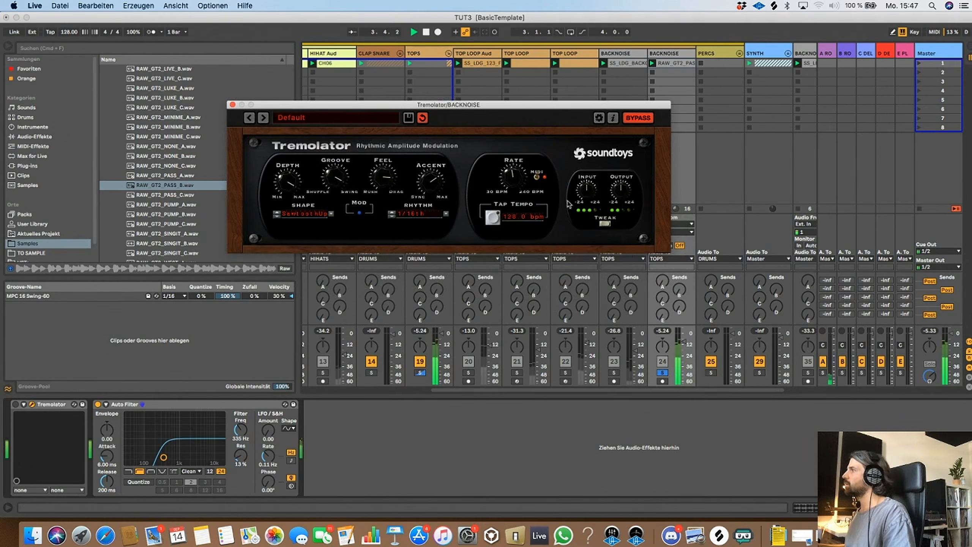
click(16, 404)
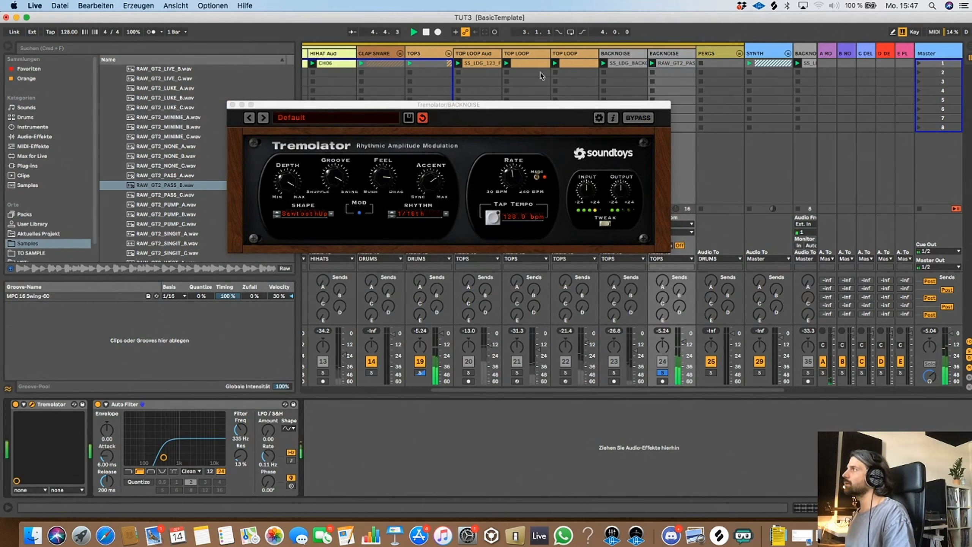
Shorten the PASS_B clip's loop to one bar, quantize it and assign the MPC 16 Swing-60 groove
click(674, 63)
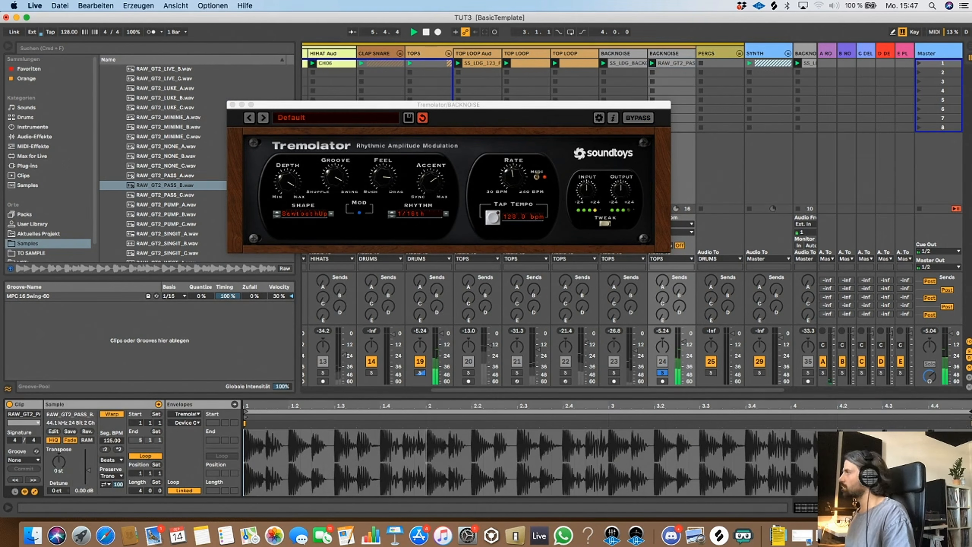
drag(970, 412, 426, 422)
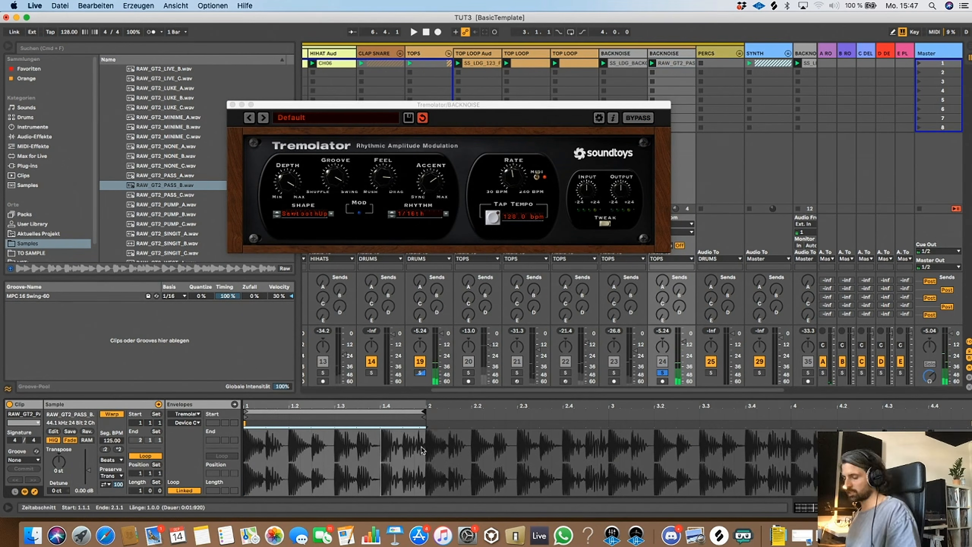
key(super+u)
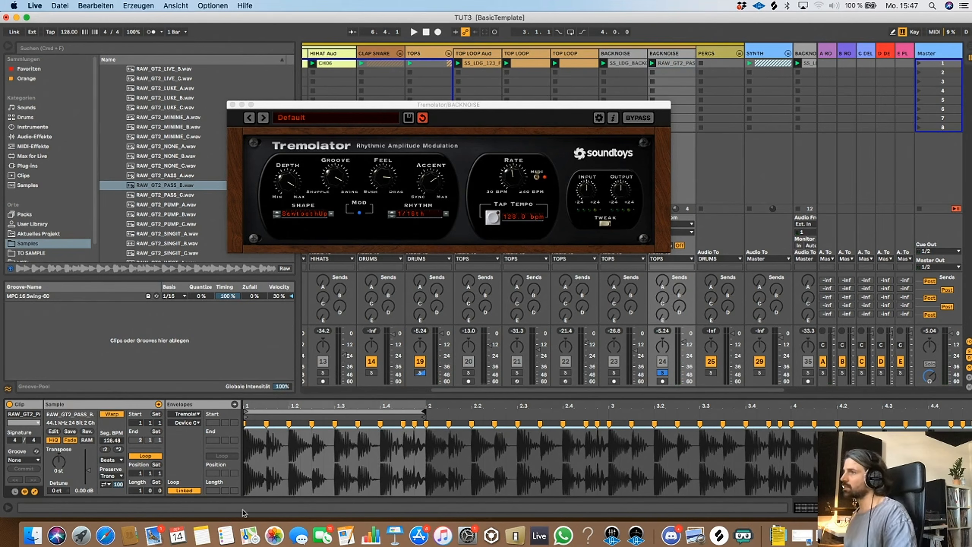
click(38, 460)
click(38, 476)
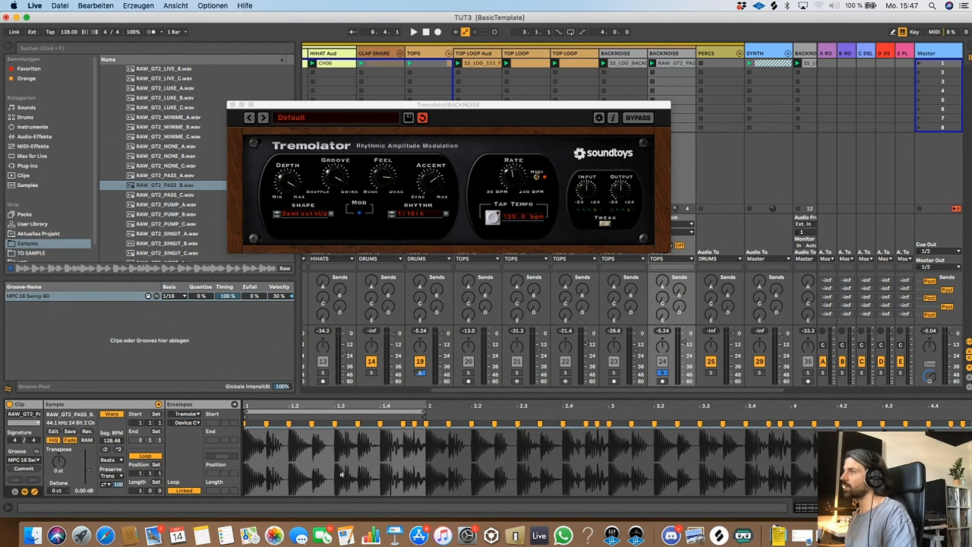
Play the quantized loop and fine-tune Tremolator's Depth and Feel
key(space)
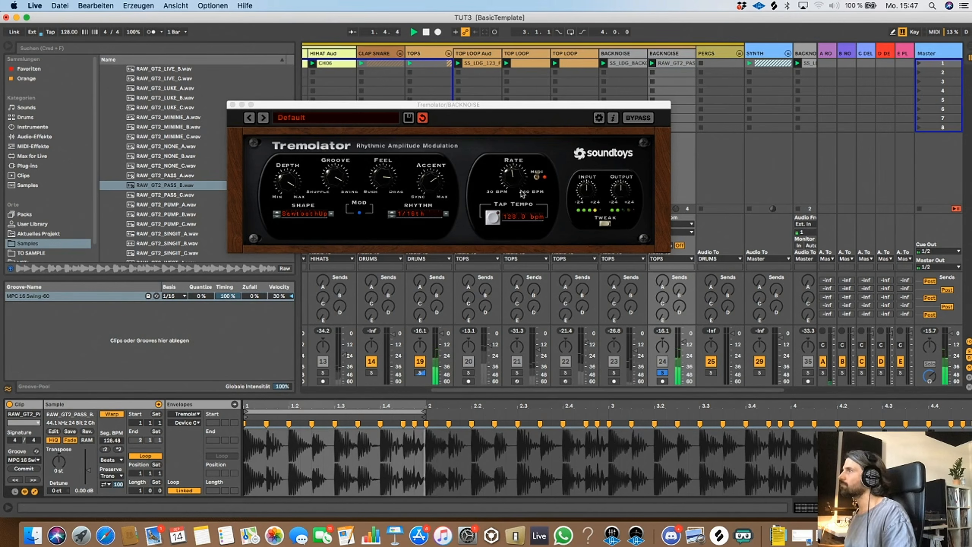
click(334, 182)
mouse_move(286, 182)
mouse_down()
mouse_move(284, 245)
mouse_move(282, 169)
mouse_up()
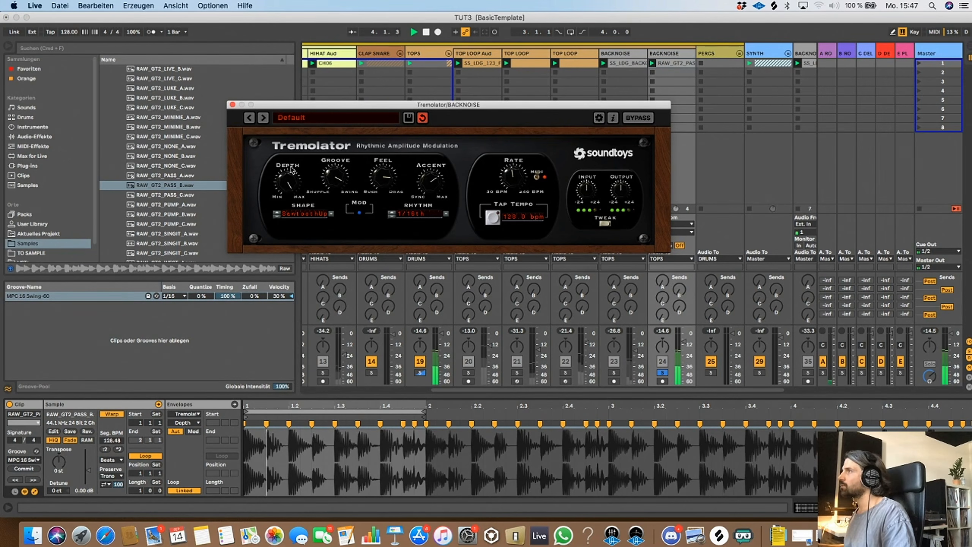
click(383, 179)
Open Tremolator's Tweak section and change the modulation shape to Trapezoid
click(605, 224)
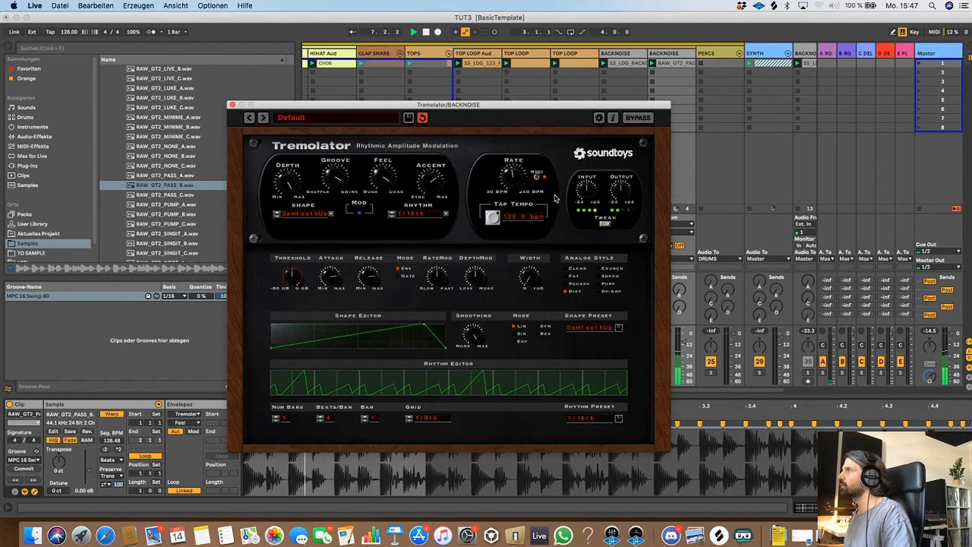
click(282, 217)
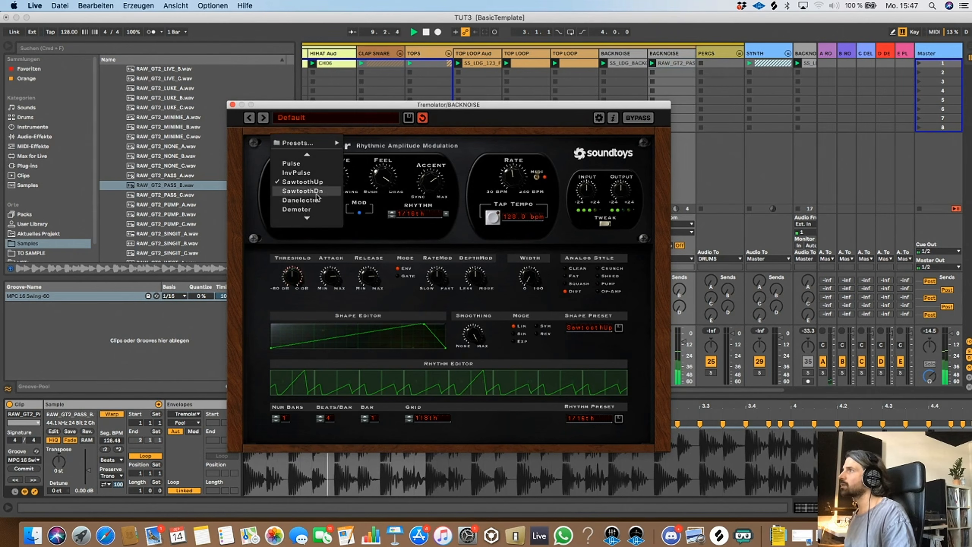
scroll(317, 197, down, 3)
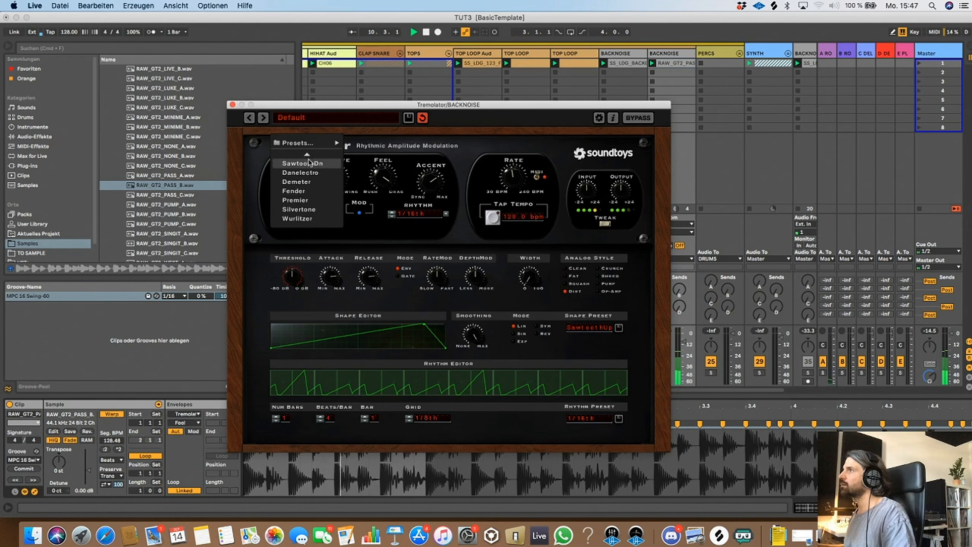
scroll(309, 167, up, 10)
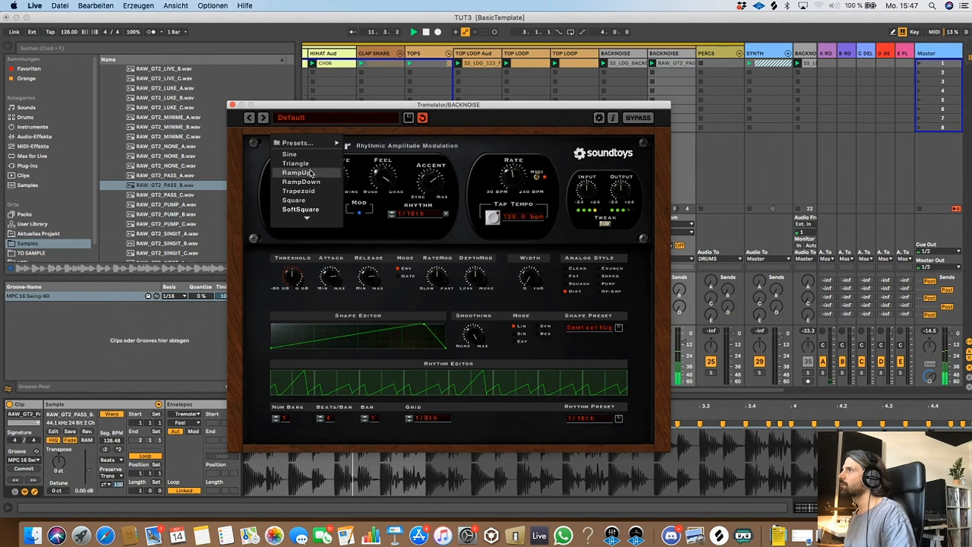
click(312, 191)
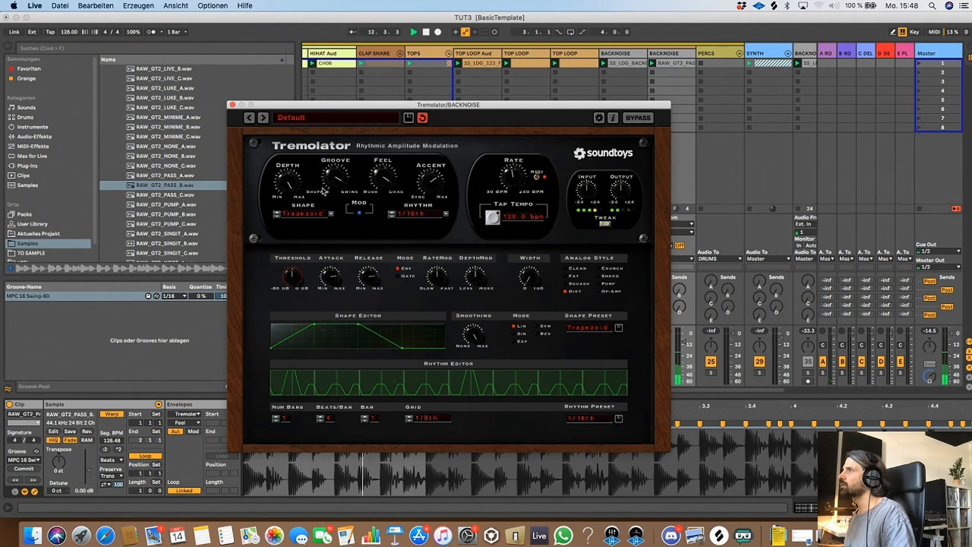
Fine-tune Tremolator's Groove, Feel, Depth and Accent on the playing loop and close the plug-in window
drag(322, 188, 329, 192)
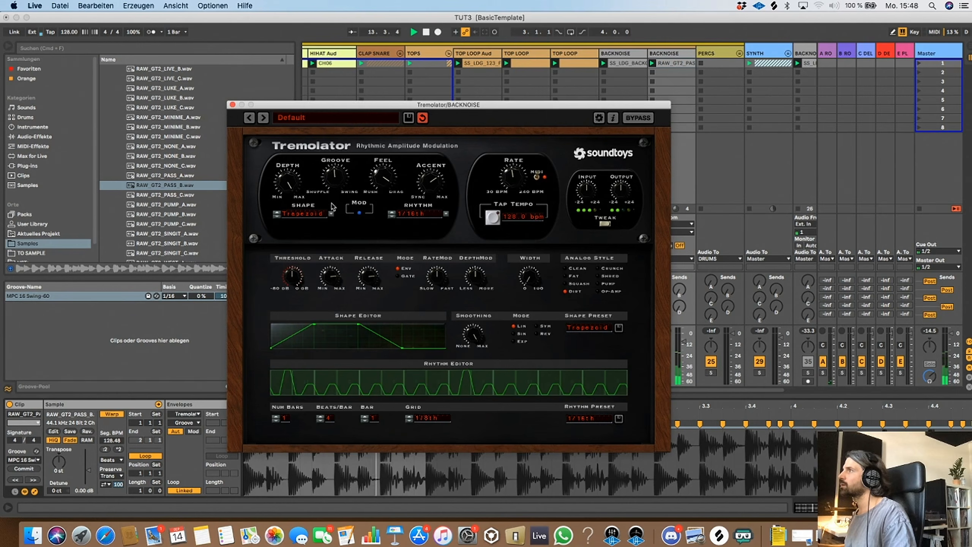
drag(390, 178, 386, 240)
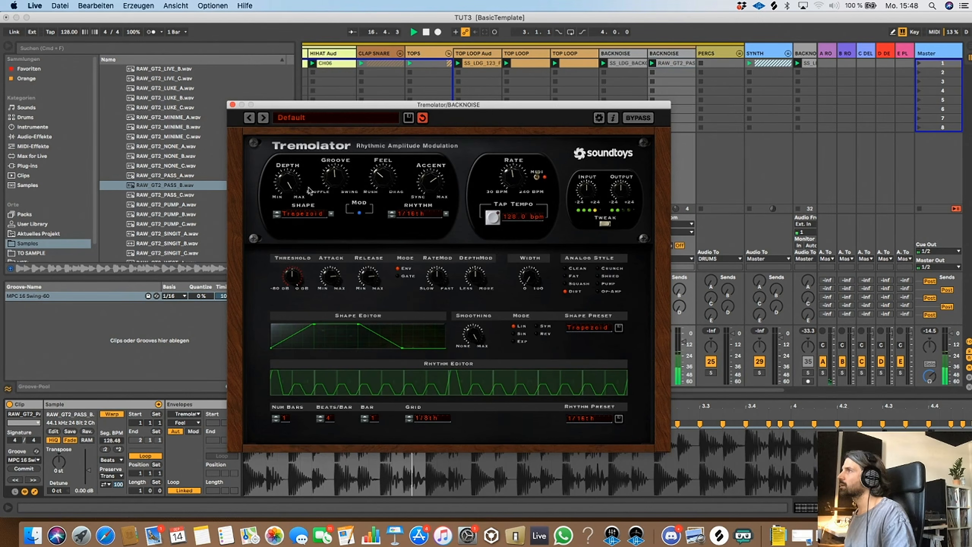
drag(380, 177, 344, 148)
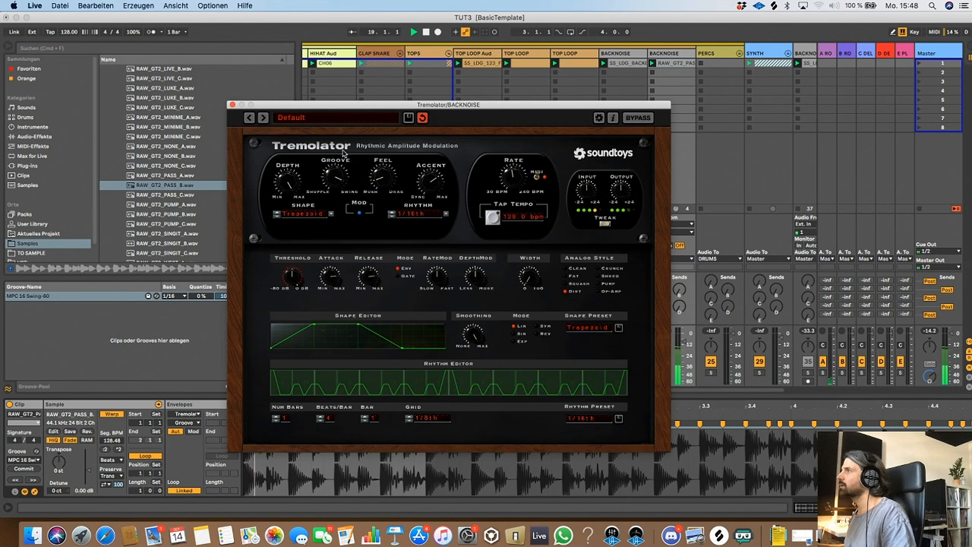
click(380, 173)
drag(298, 188, 291, 204)
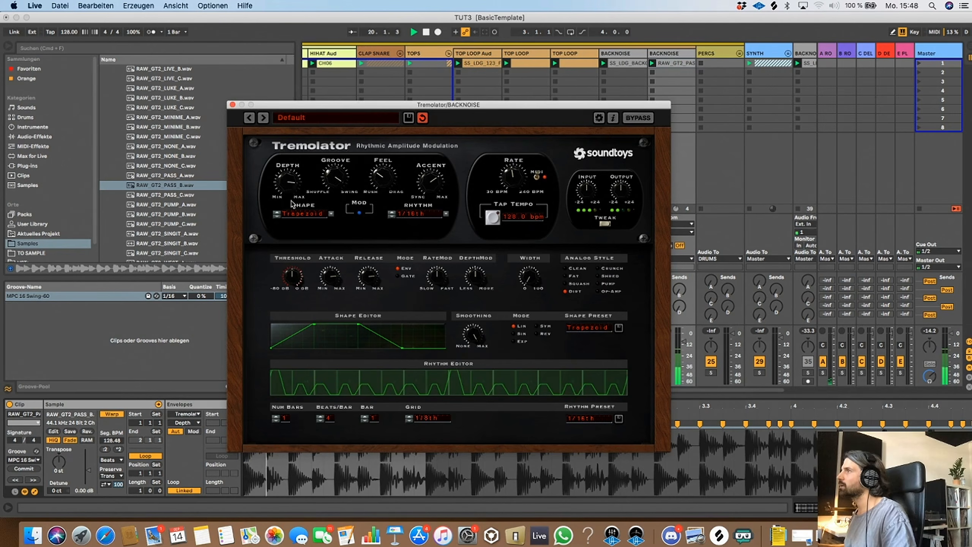
drag(379, 175, 375, 197)
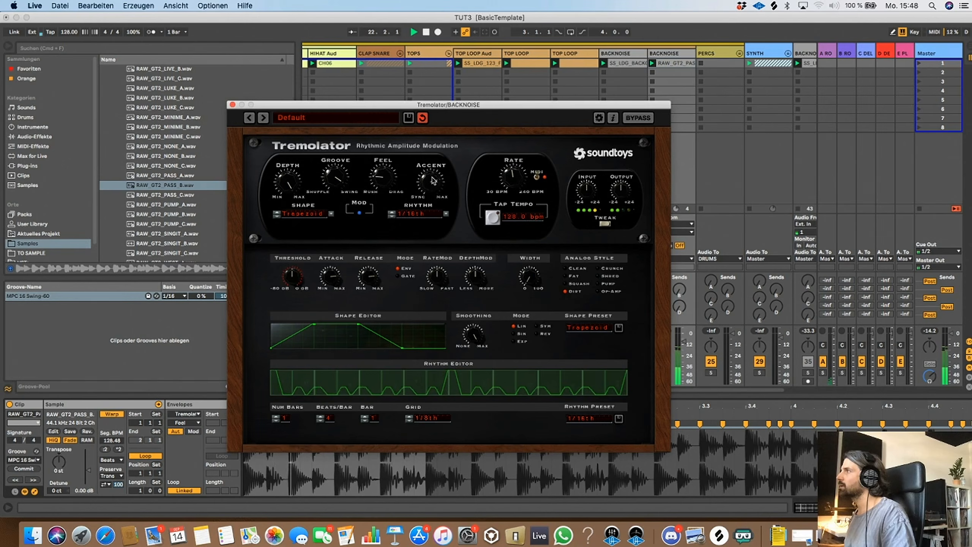
mouse_move(432, 179)
mouse_down()
mouse_move(431, 162)
mouse_move(390, 170)
mouse_move(431, 192)
mouse_up()
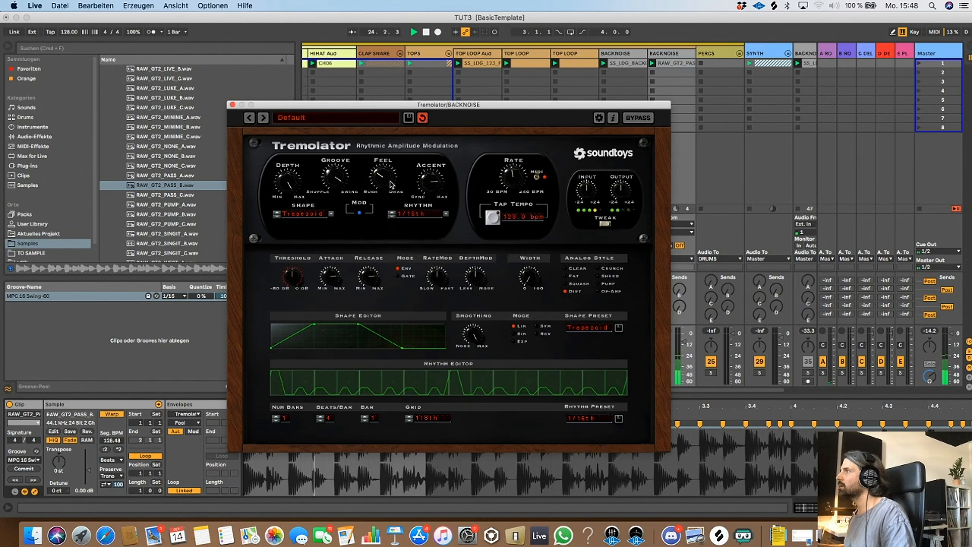
click(233, 104)
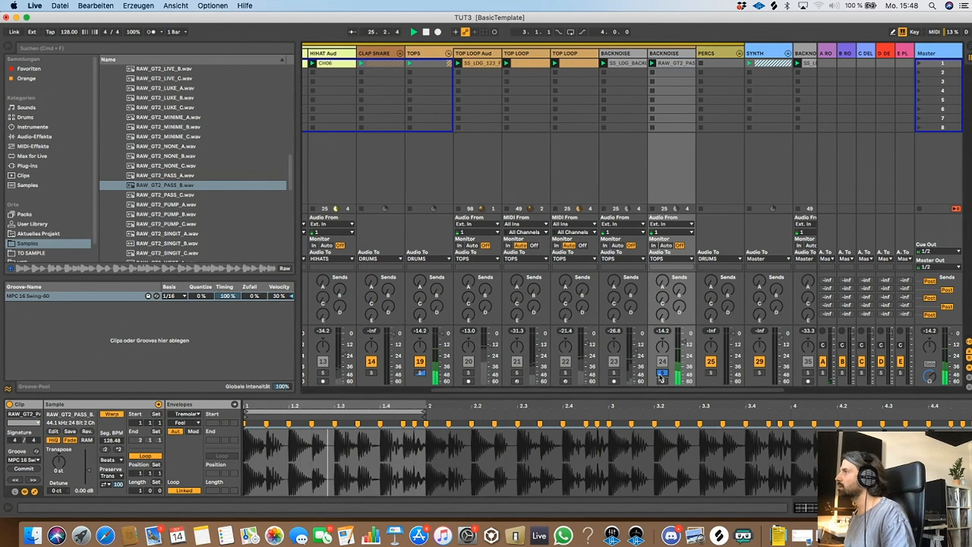
Play the loop in the full mix with the SYNTH group muted and adjust the second BACKNOISE track's volume
click(684, 345)
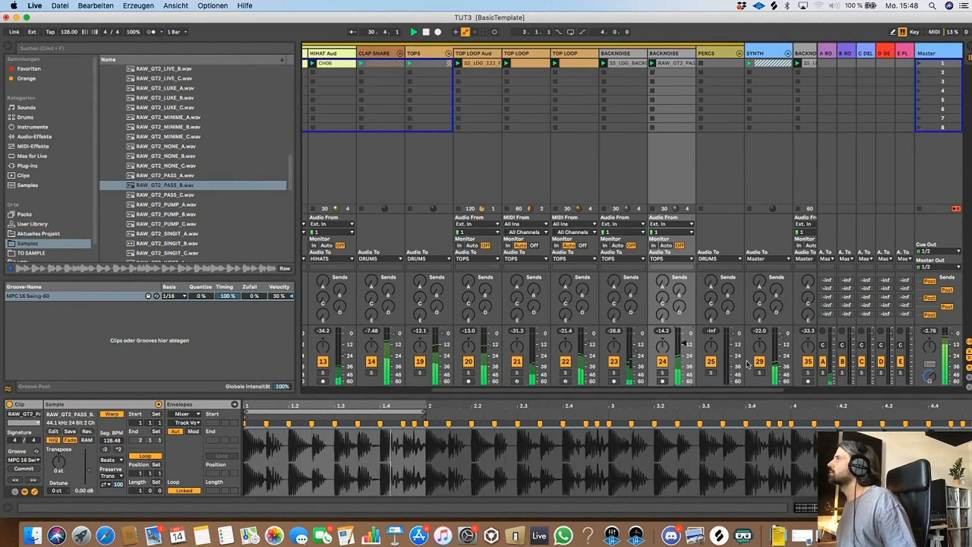
click(760, 361)
drag(684, 343, 685, 339)
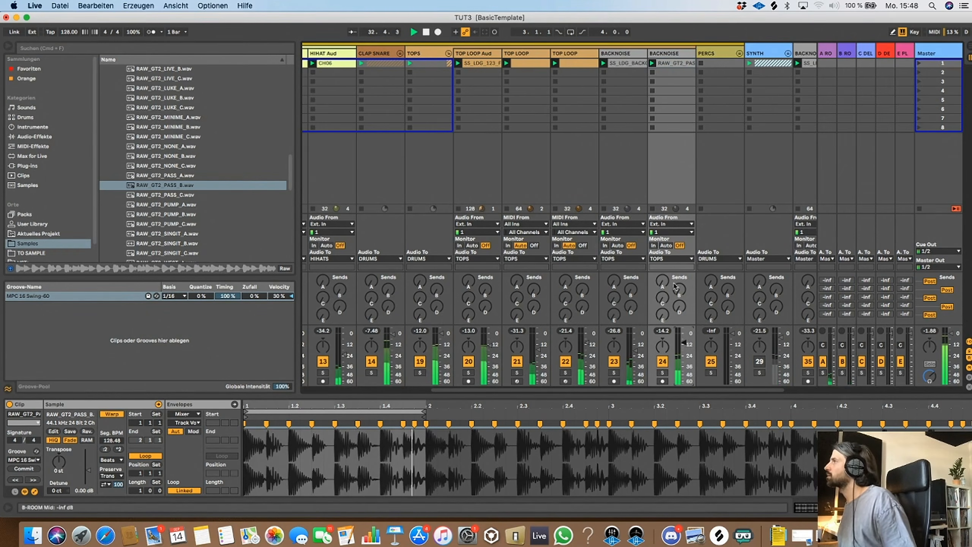
Compare the BACKNOISE loop with Tremolator switched off and on in the mix, and fine-tune the track's volume
click(667, 56)
double_click(667, 55)
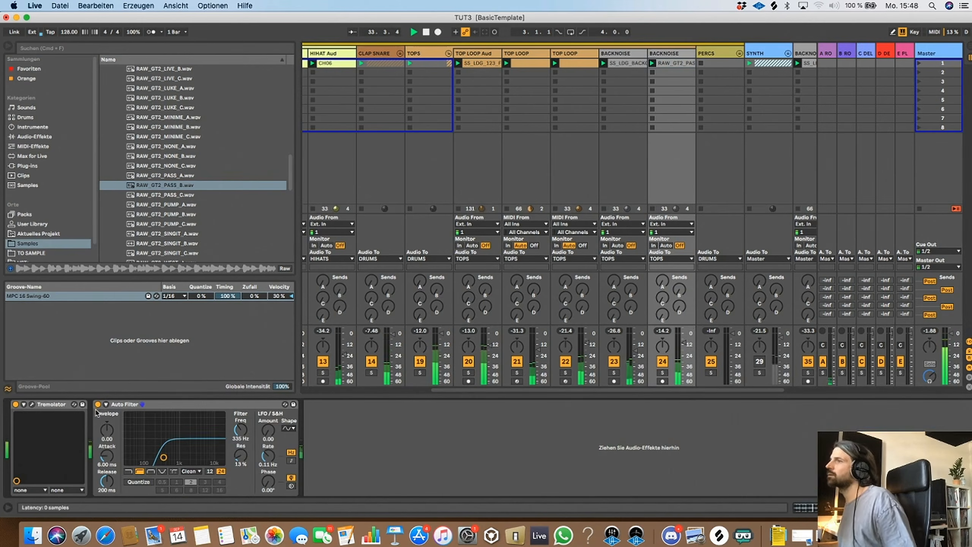
click(14, 405)
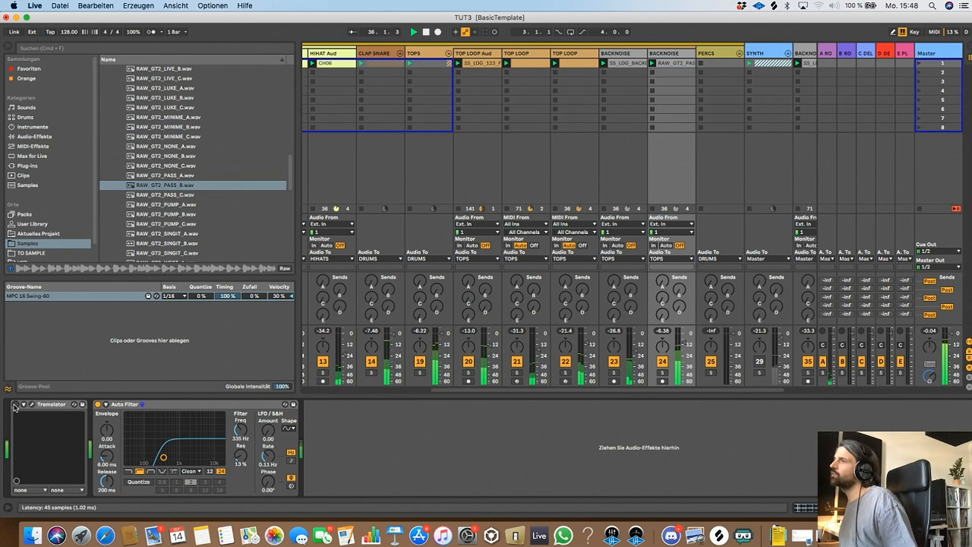
click(15, 404)
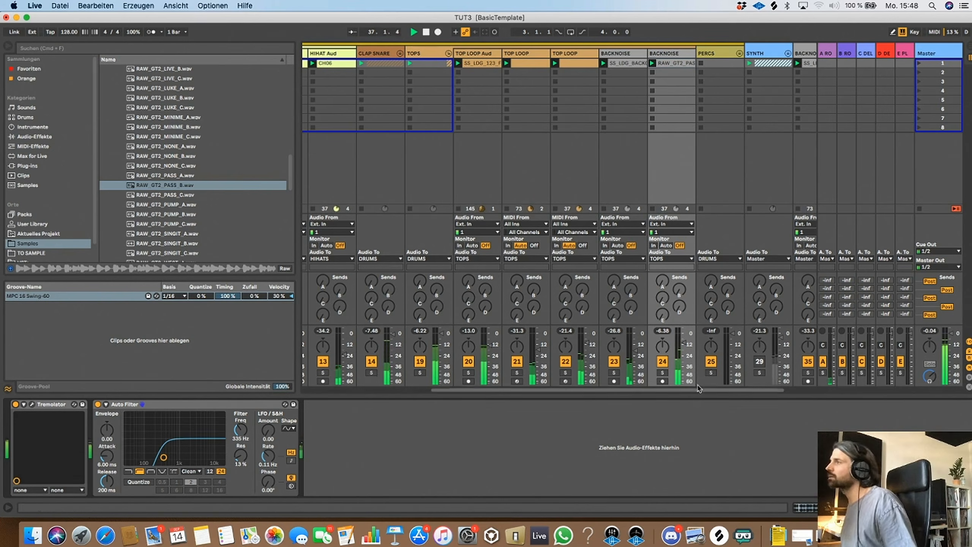
drag(684, 346, 685, 344)
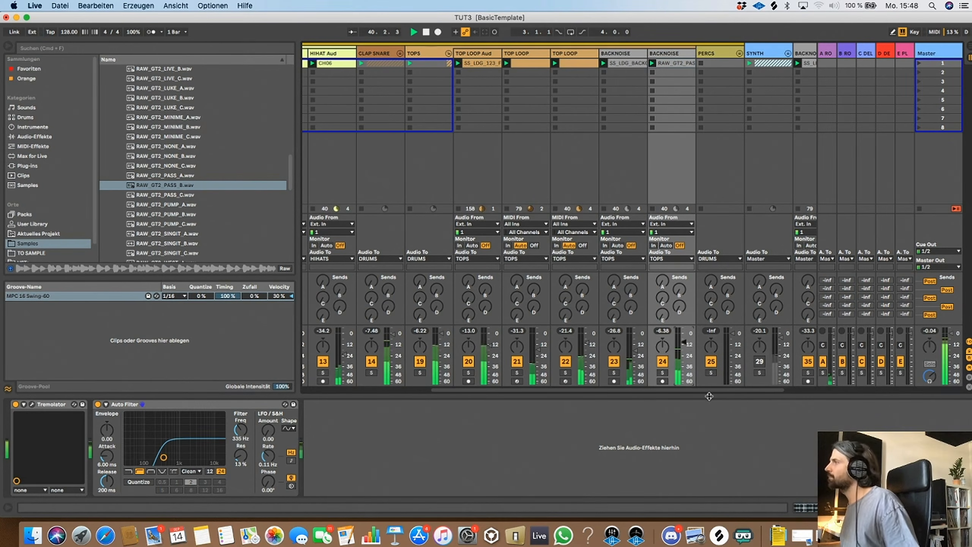
Unfold the SYNTH group to show its individual tracks and stop playback
scroll(709, 391, right, 3)
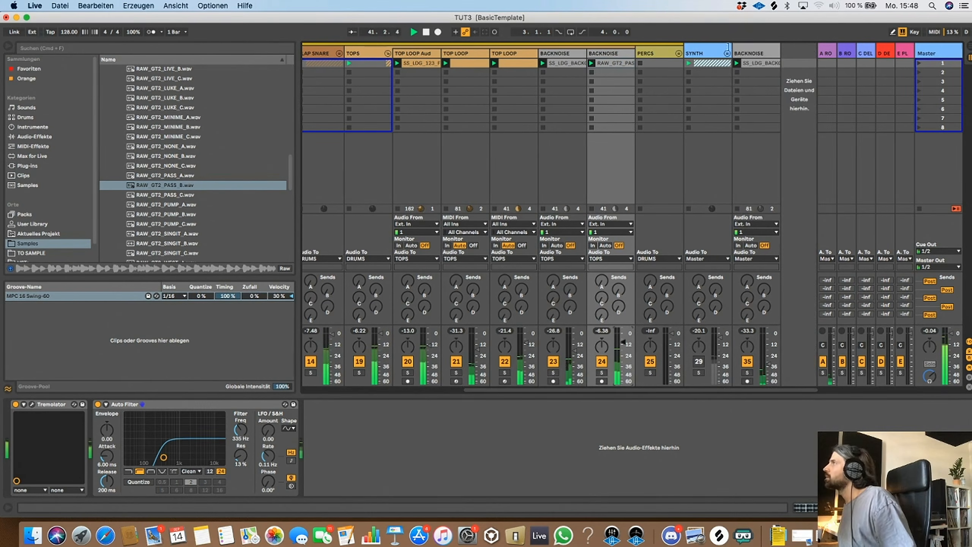
click(727, 53)
scroll(672, 280, right, 6)
scroll(535, 345, left, 1)
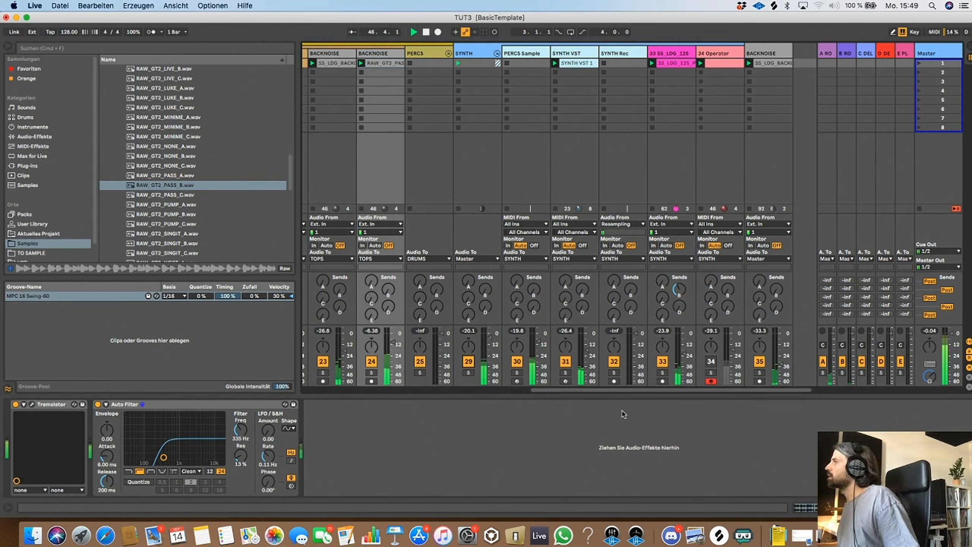
key(space)
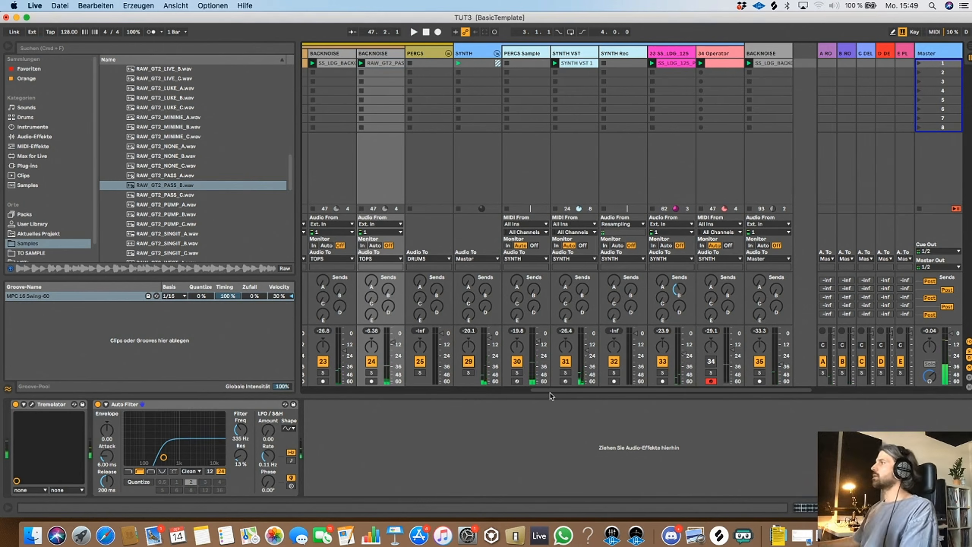
Pan track 33 to 1L and review the device chains of the SYNTH VST, 33 SS_LDG_125, 34 Operator and Synth Rec tracks
click(569, 67)
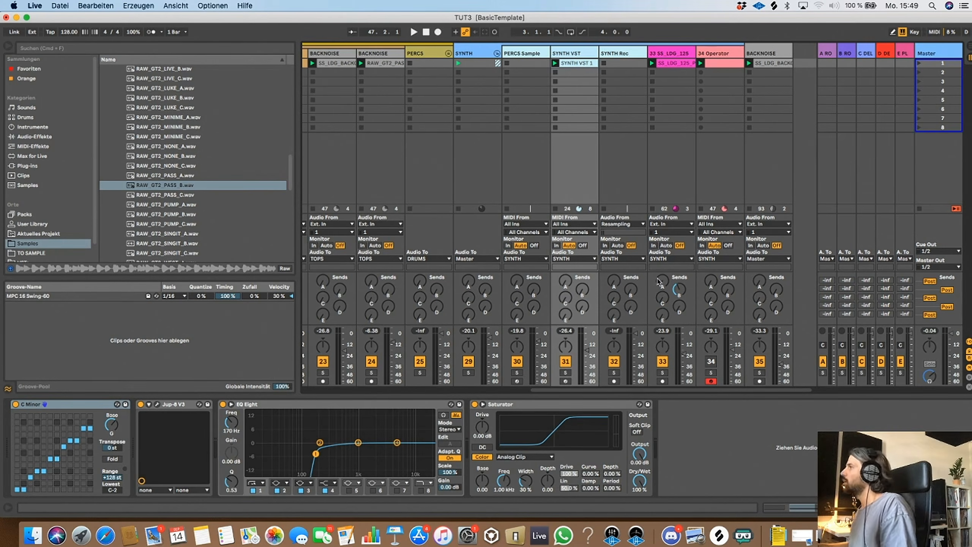
drag(666, 348, 660, 346)
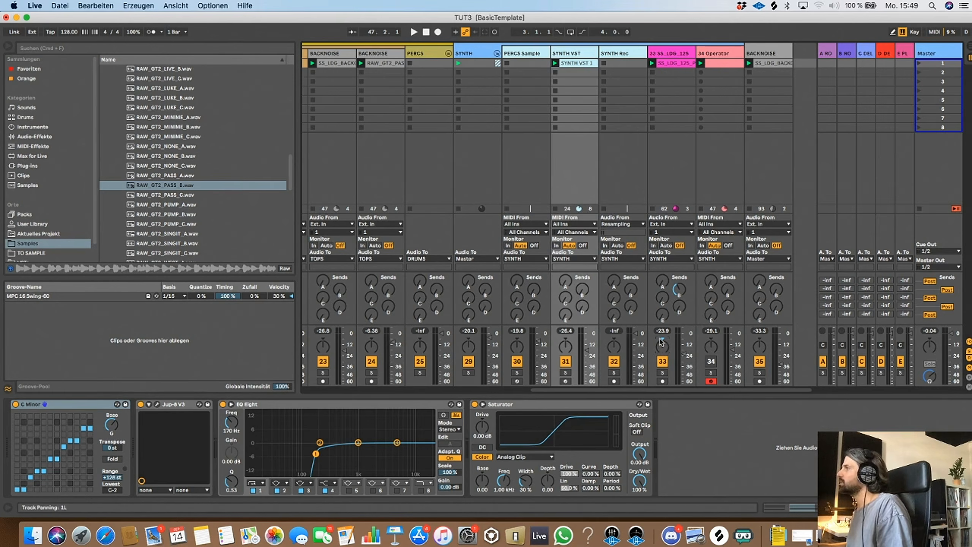
click(680, 54)
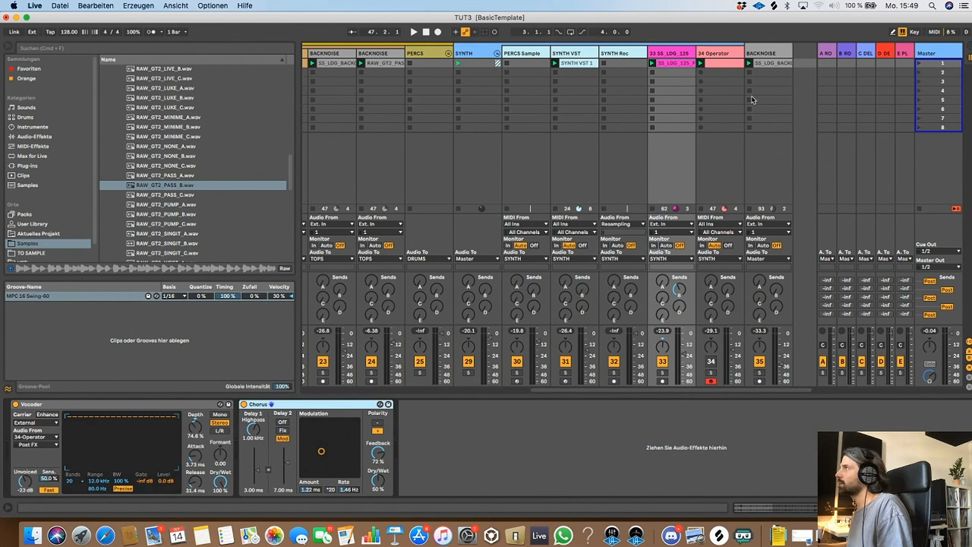
click(710, 56)
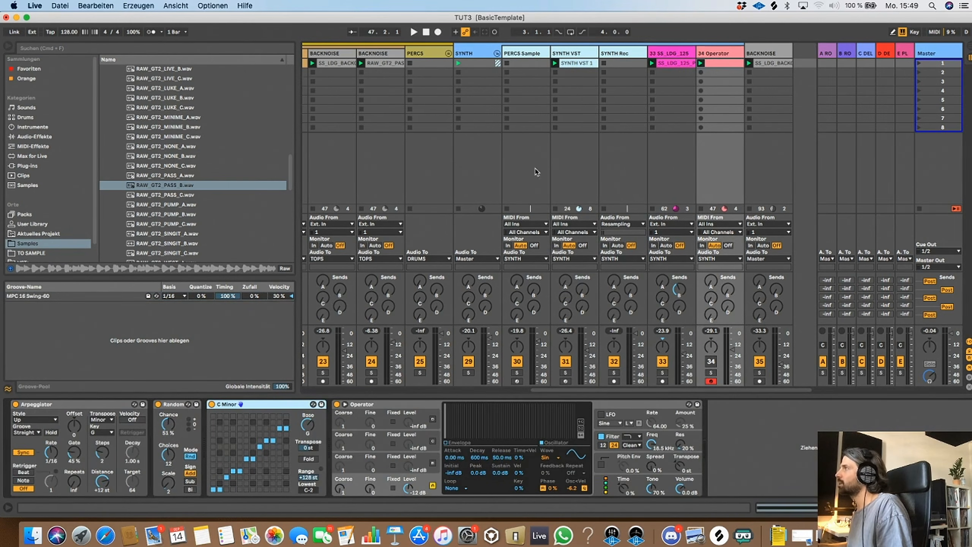
click(619, 63)
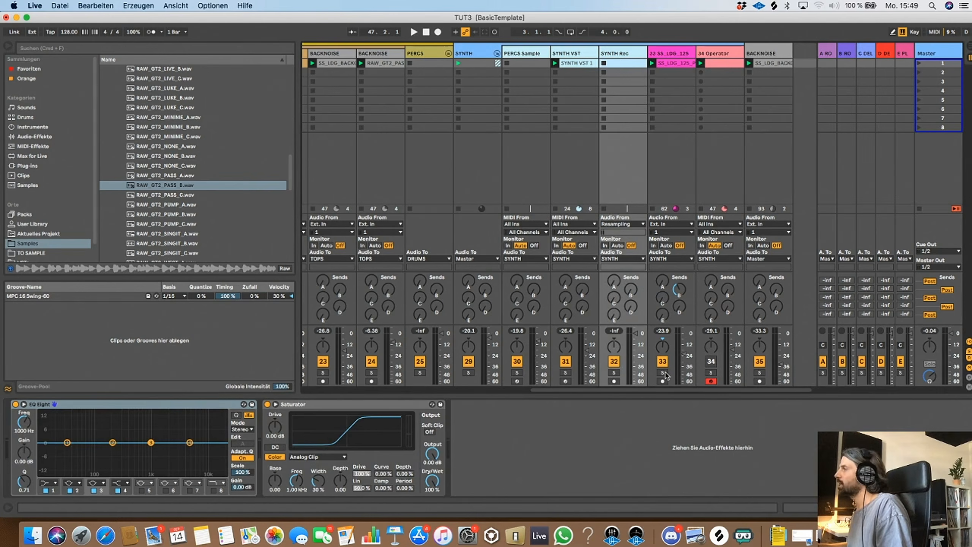